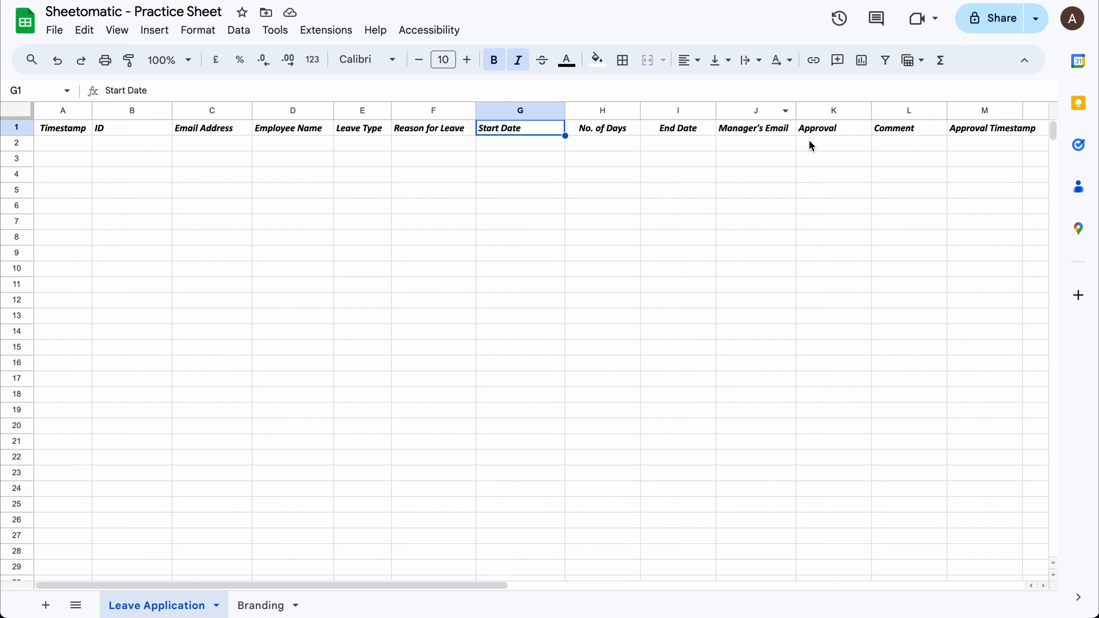
Review the Leave Application headers in Google Sheets, from Timestamp in A1 through Approval Timestamp in M1.
{"action": "left_click", "coordinate": [756, 137]}
{"action": "key", "text": "ctrl+shift+Left"}
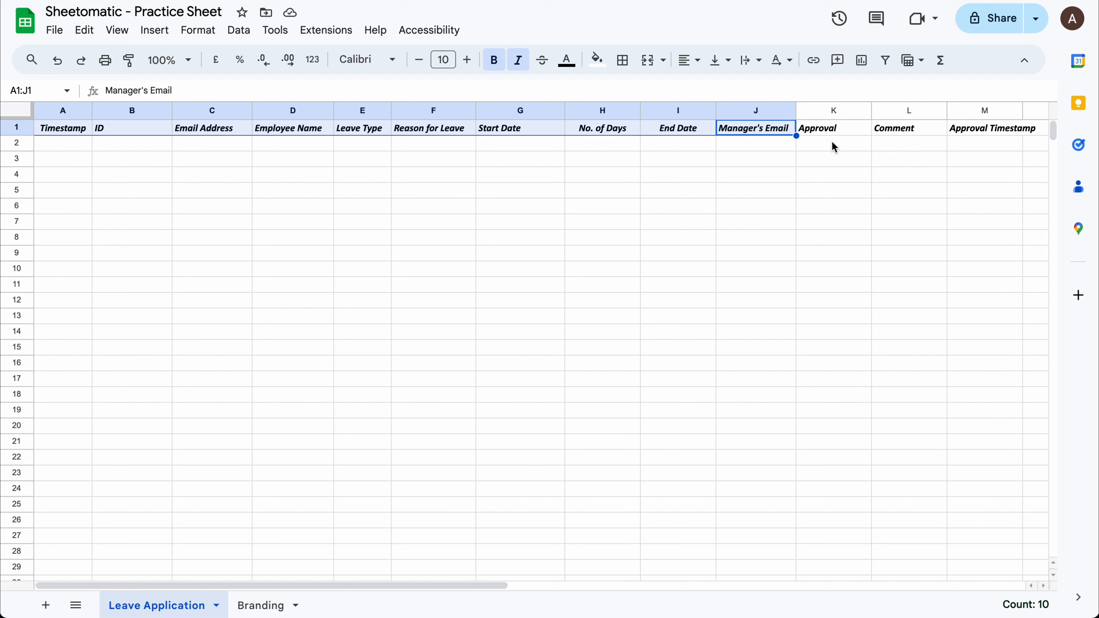
{"action": "left_click", "coordinate": [827, 130]}
{"action": "left_click", "coordinate": [926, 129]}
{"action": "left_click", "coordinate": [962, 129]}
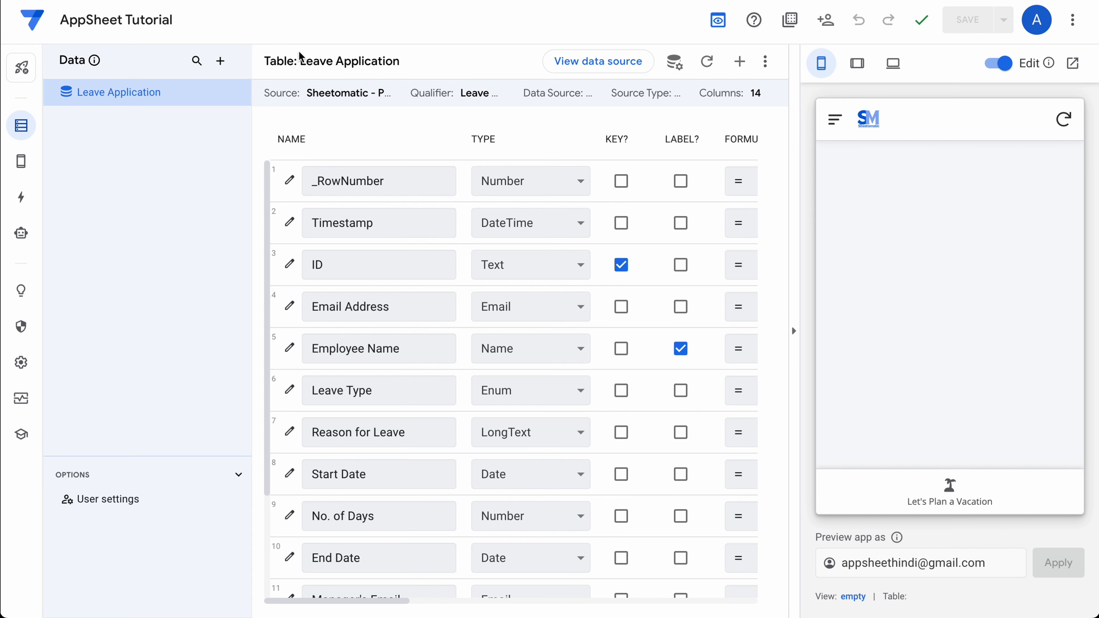
Scroll through the remaining Leave Application columns and bring up the app's Actions list.
{"action": "scroll", "coordinate": [398, 346], "scroll_direction": "down", "scroll_amount": 3}
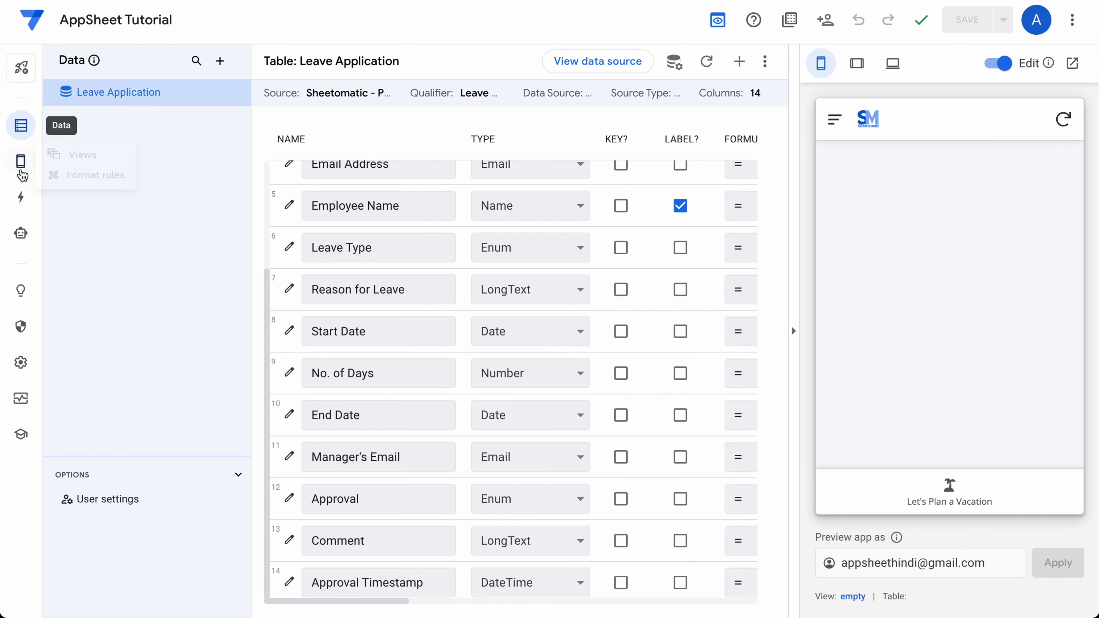
{"action": "left_click", "coordinate": [20, 201]}
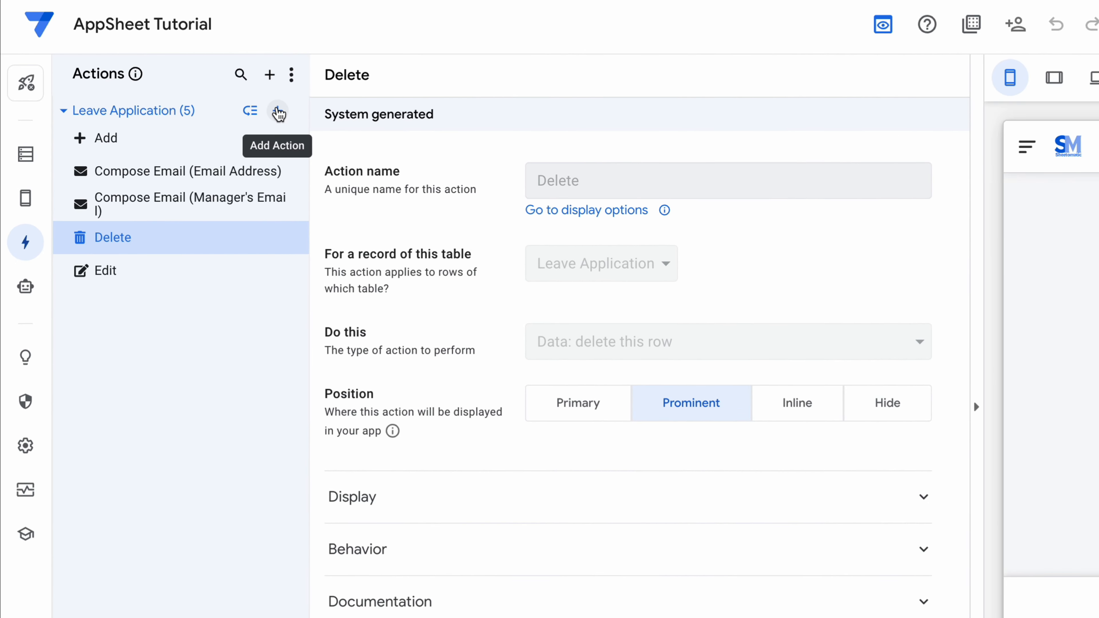
Create a Leave Application set-column-values action named Approval_Status.
{"action": "left_click", "coordinate": [277, 111]}
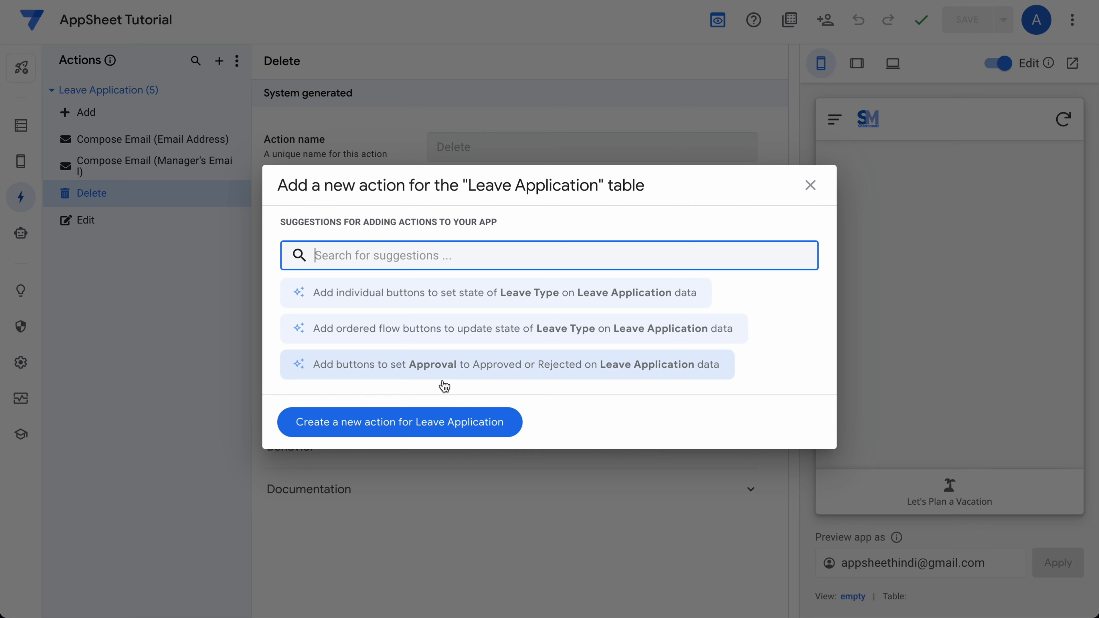
{"action": "left_click", "coordinate": [356, 422]}
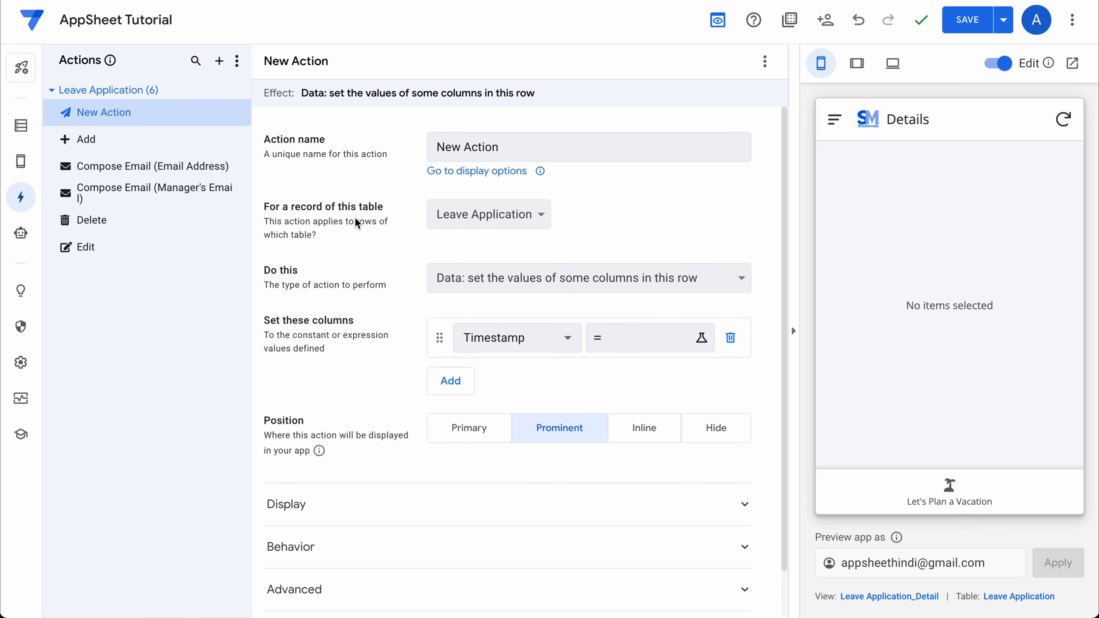
{"action": "left_click", "coordinate": [514, 146]}
{"action": "triple_click", "coordinate": [515, 146]}
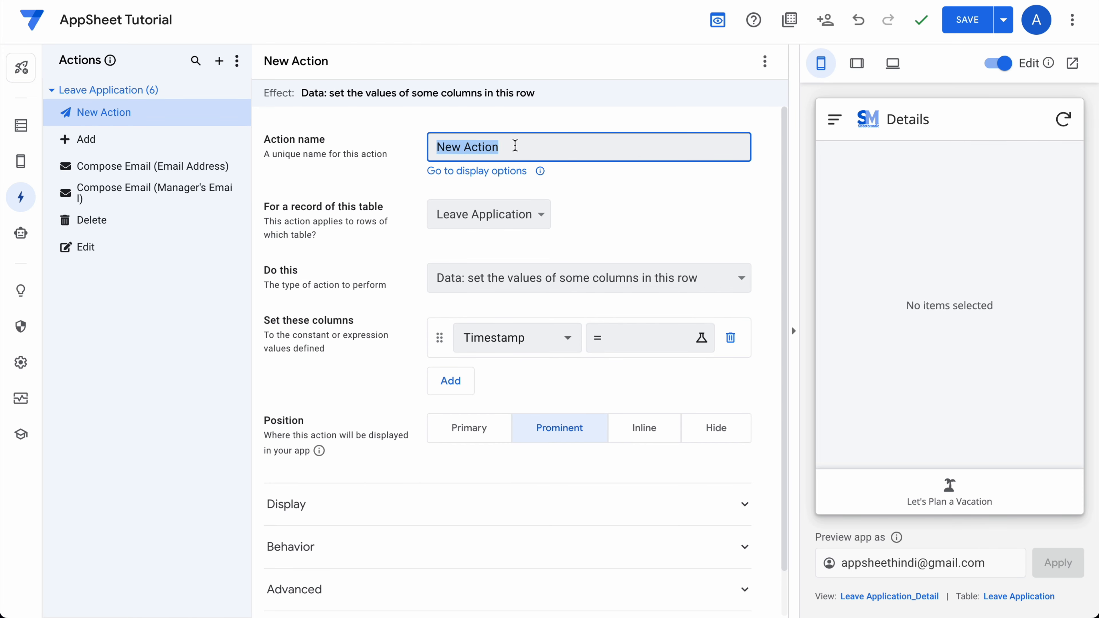
{"action": "type", "text": "Approval"}
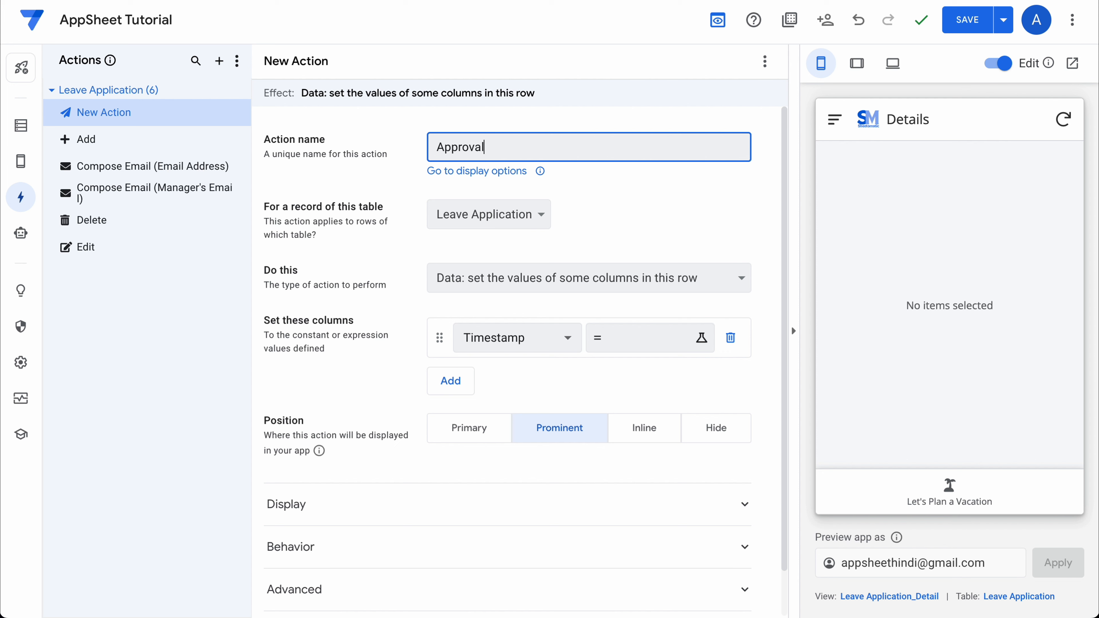
{"action": "type", "text": "_Status"}
{"action": "left_click", "coordinate": [632, 204]}
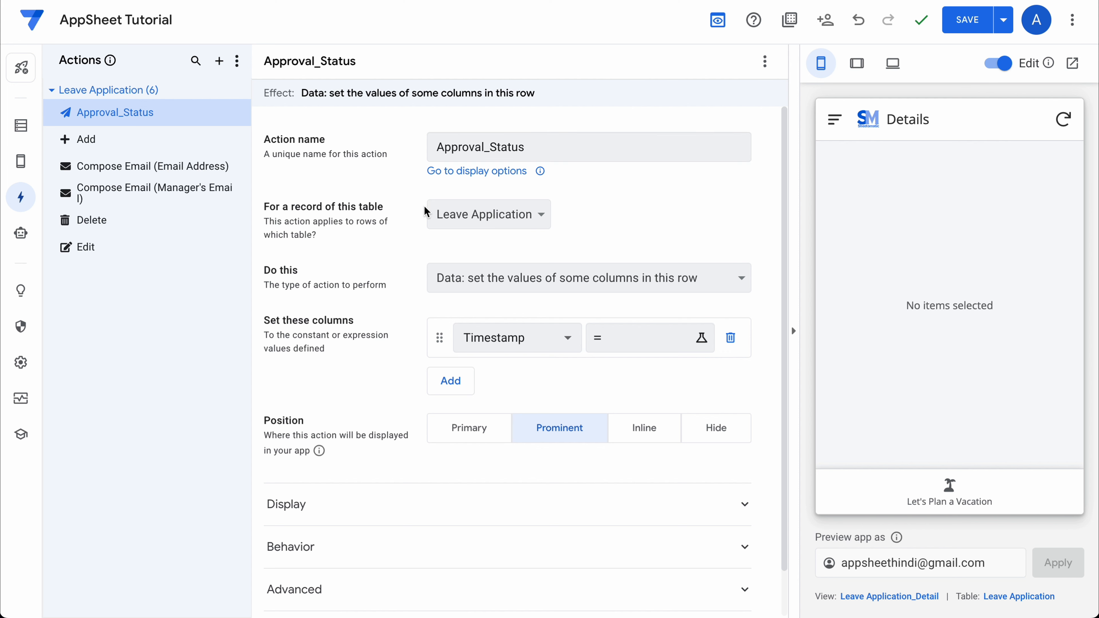
{"action": "left_click", "coordinate": [493, 217]}
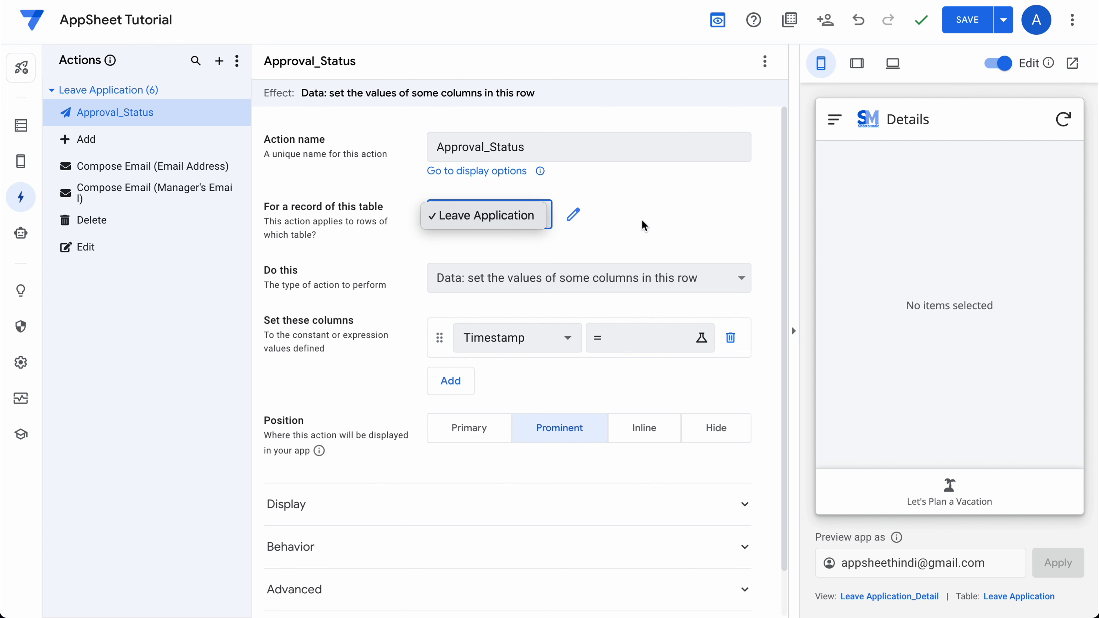
{"action": "left_click", "coordinate": [647, 226]}
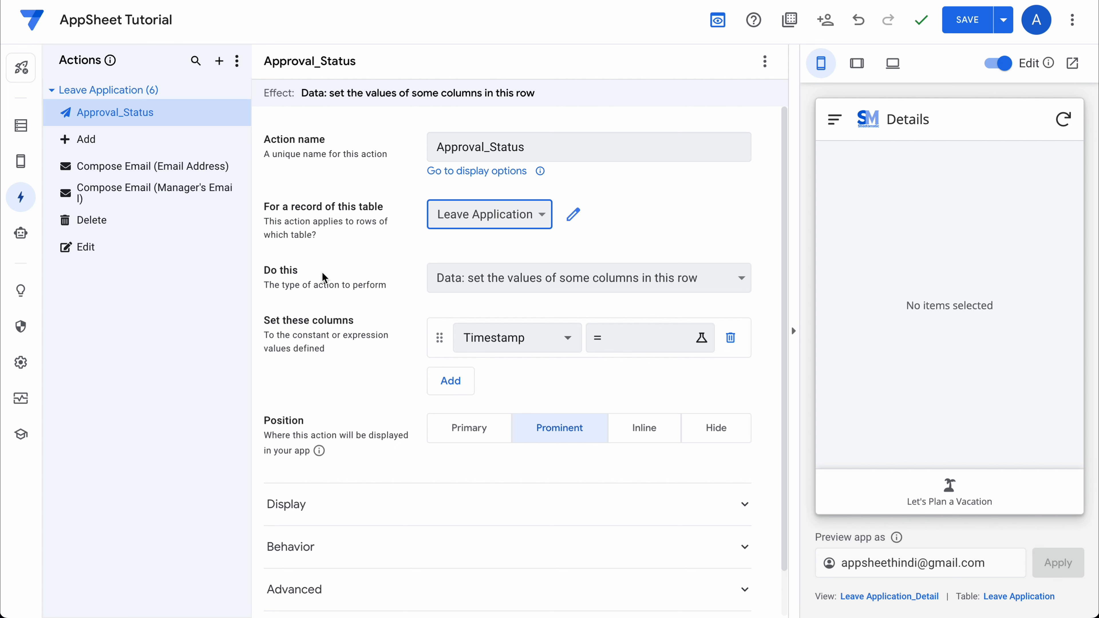
{"action": "left_click", "coordinate": [467, 277]}
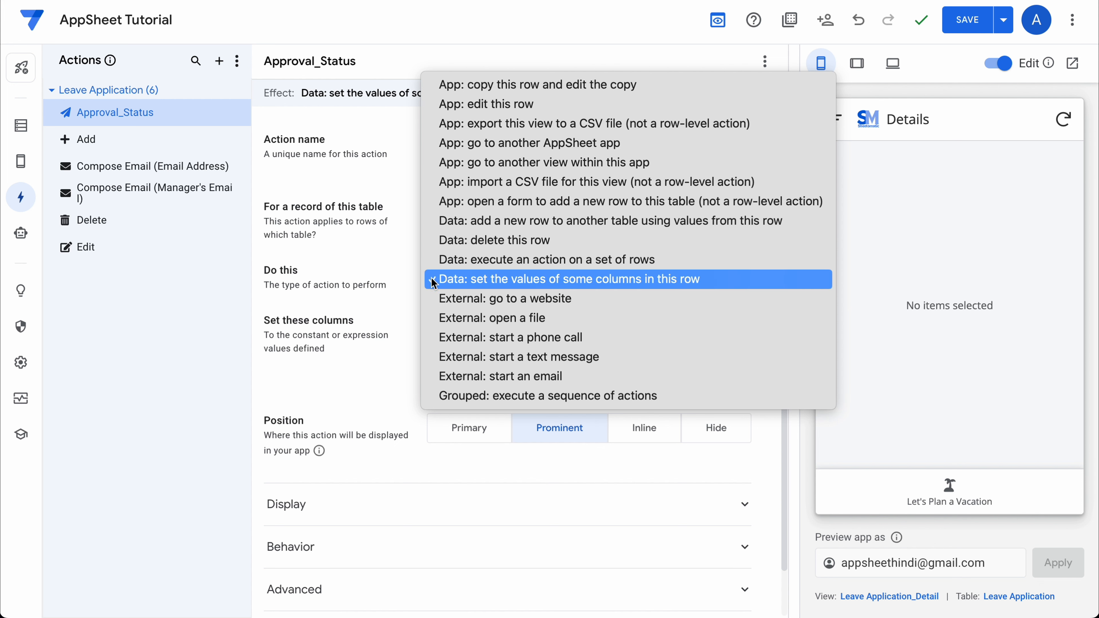
{"action": "left_click", "coordinate": [379, 290]}
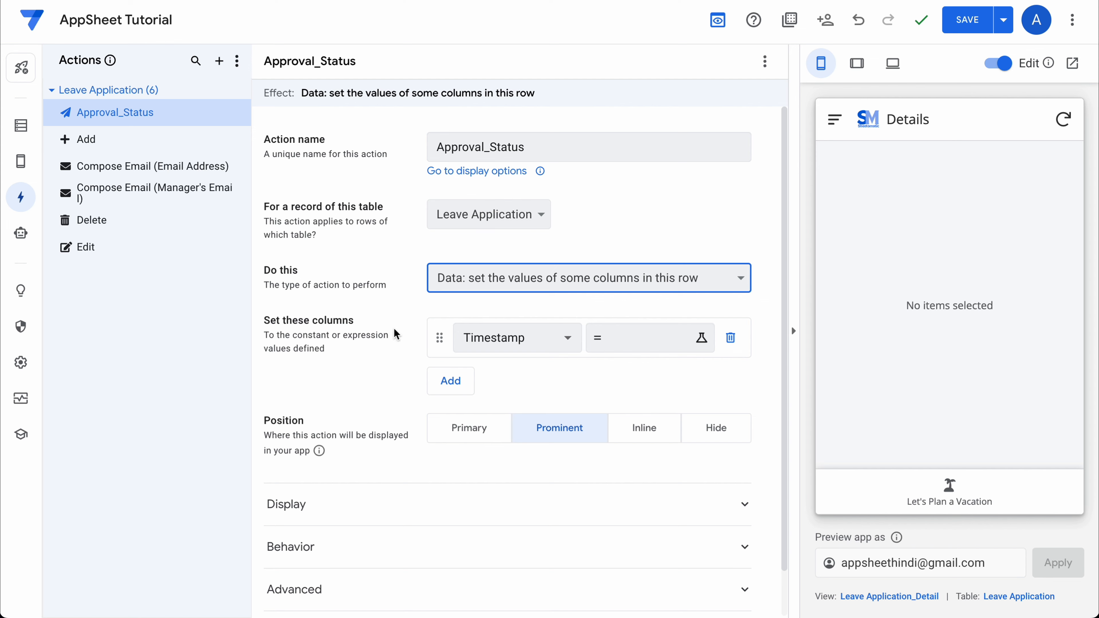
Make the action set the Approval, Comment and Approval Timestamp columns.
{"action": "left_click", "coordinate": [546, 345]}
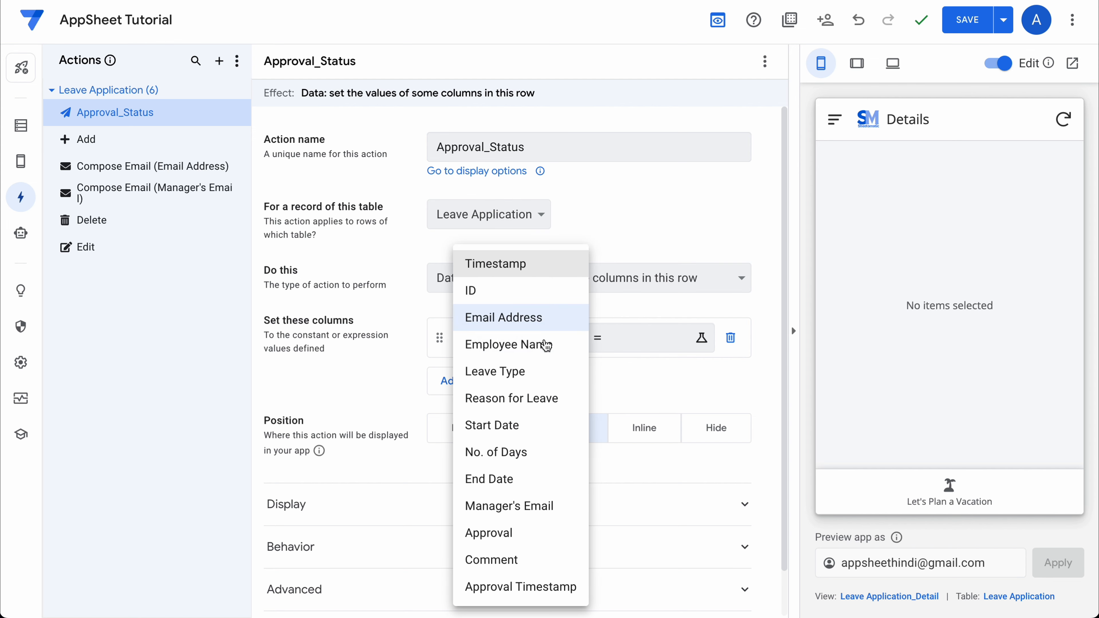
{"action": "left_click", "coordinate": [502, 533]}
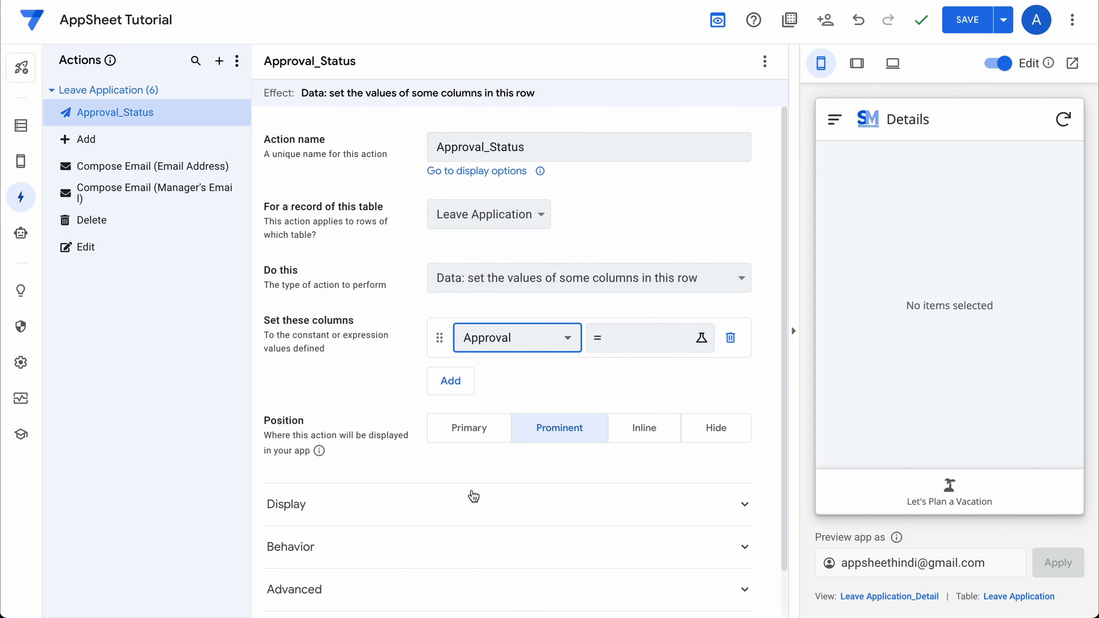
{"action": "left_click", "coordinate": [460, 381]}
{"action": "left_click", "coordinate": [494, 383]}
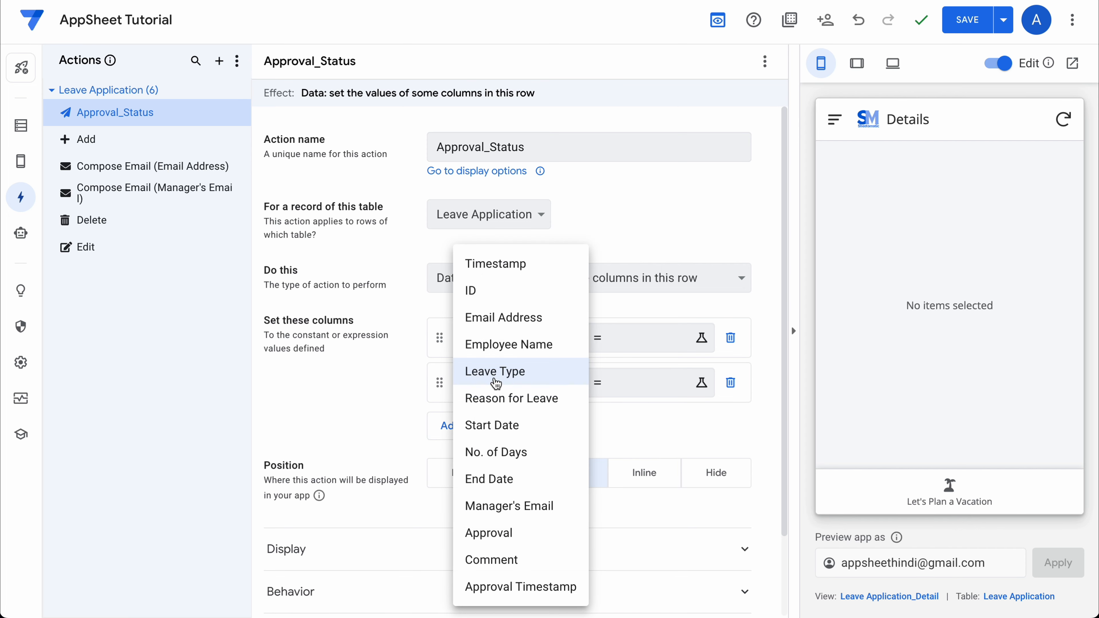
{"action": "left_click", "coordinate": [483, 558]}
{"action": "left_click", "coordinate": [448, 426]}
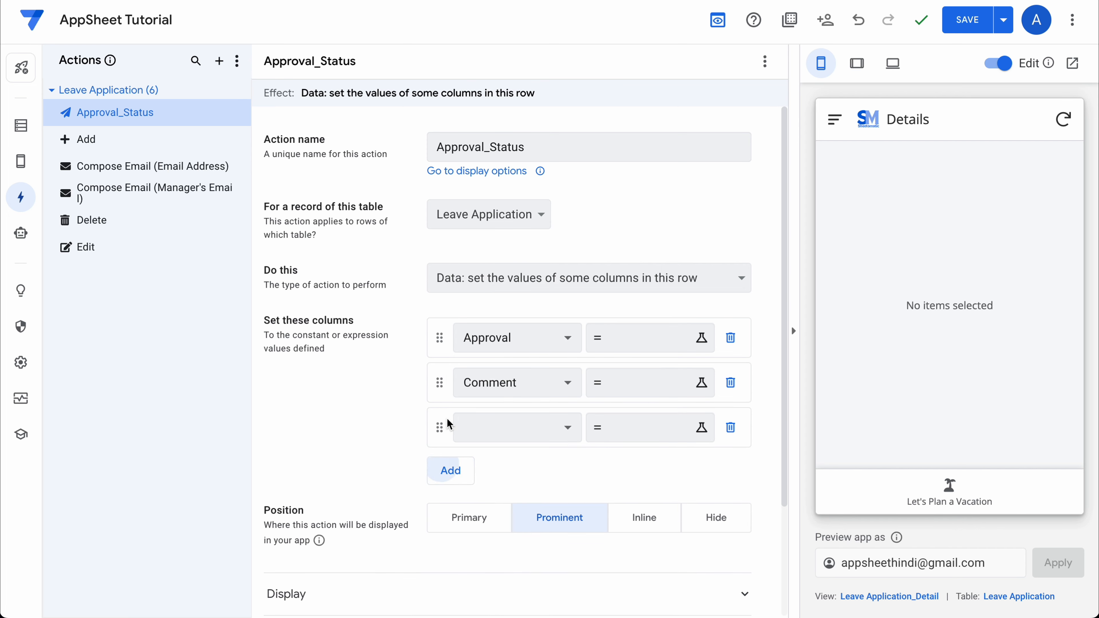
{"action": "left_click", "coordinate": [523, 433]}
{"action": "left_click", "coordinate": [503, 584]}
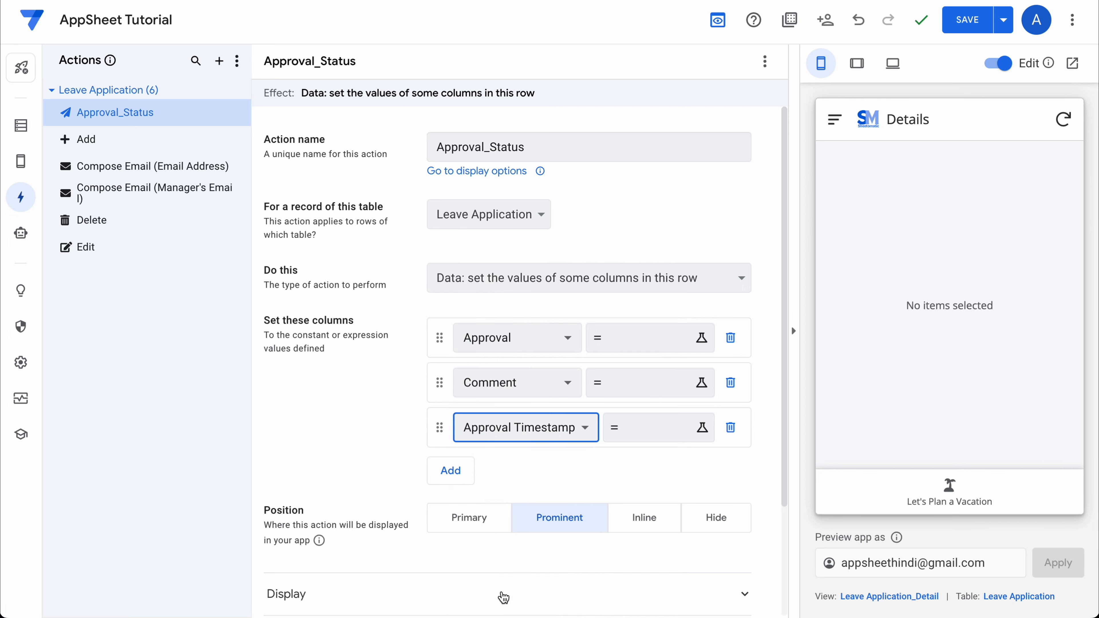
{"action": "left_click", "coordinate": [649, 428]}
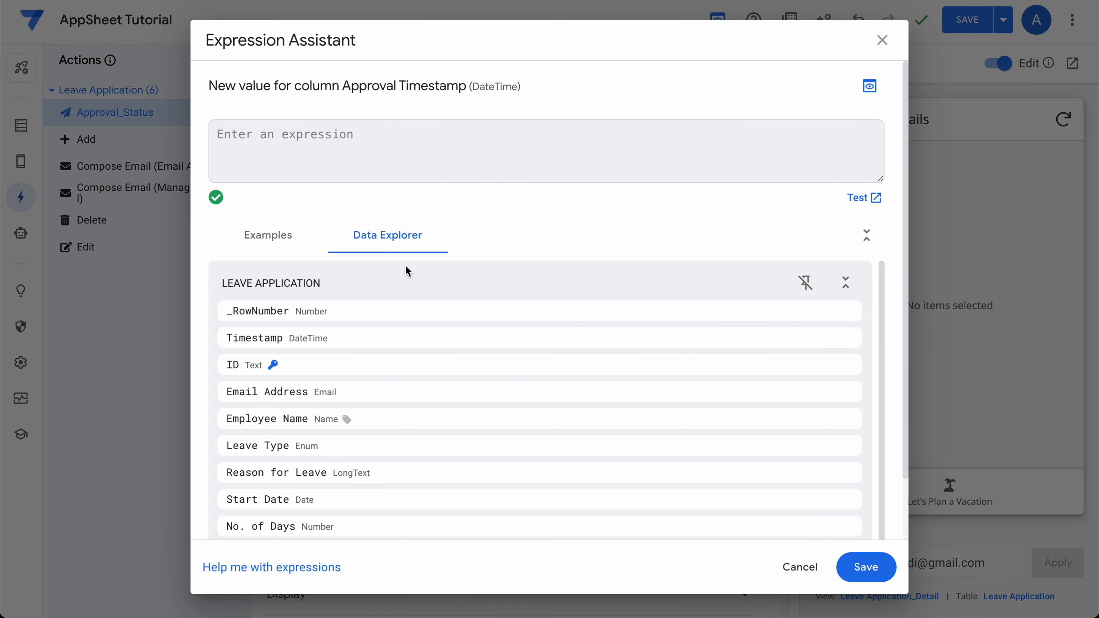
Set Approval Timestamp to NOW() and begin an INPUT( expression for Approval, then open expression help.
{"action": "type", "text": "NOW("}
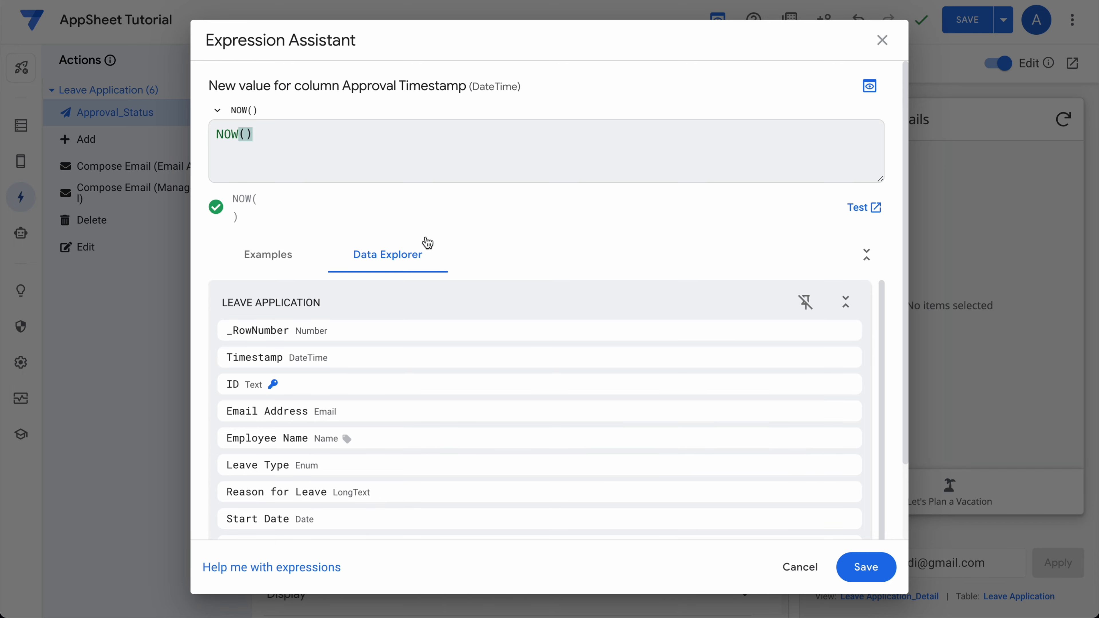
{"action": "left_click", "coordinate": [866, 567]}
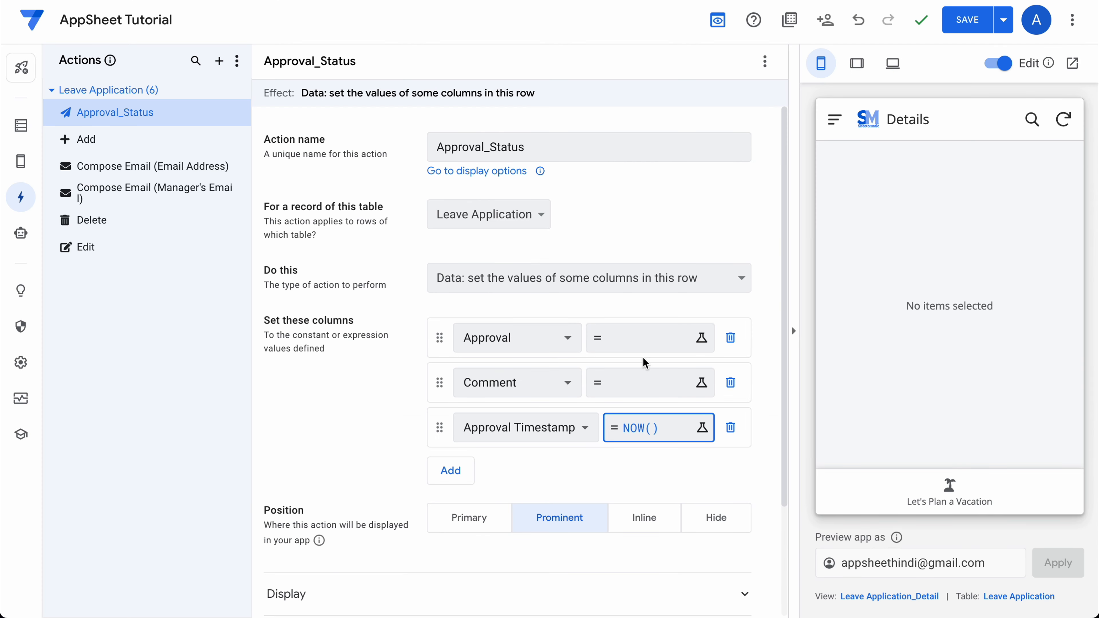
{"action": "left_click", "coordinate": [630, 343]}
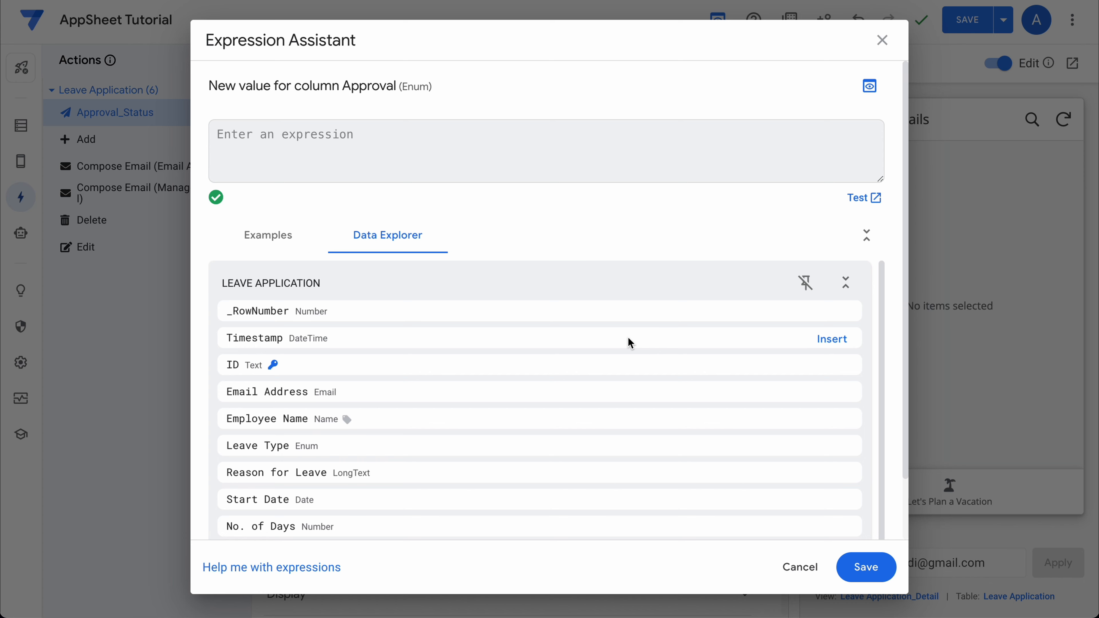
{"action": "type", "text": "INPUT"}
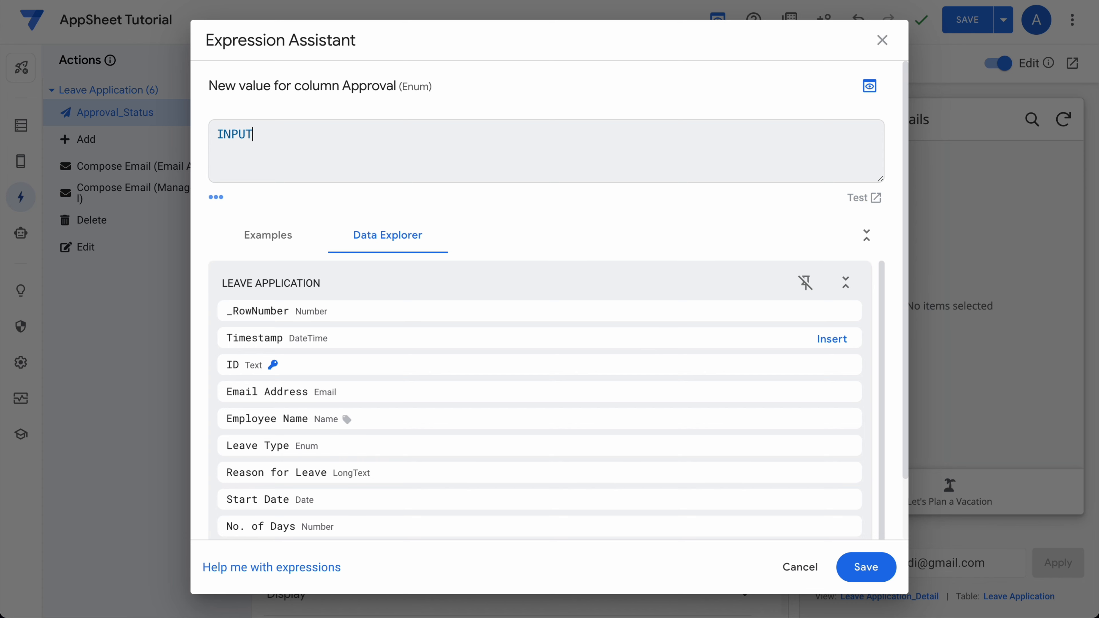
{"action": "type", "text": "("}
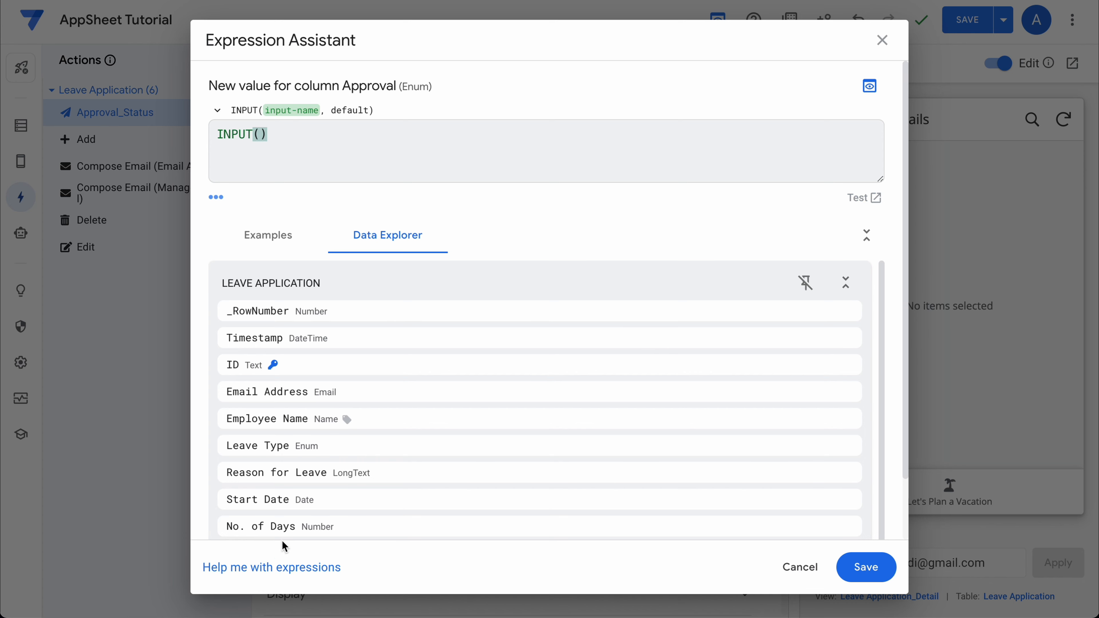
{"action": "left_click", "coordinate": [258, 570]}
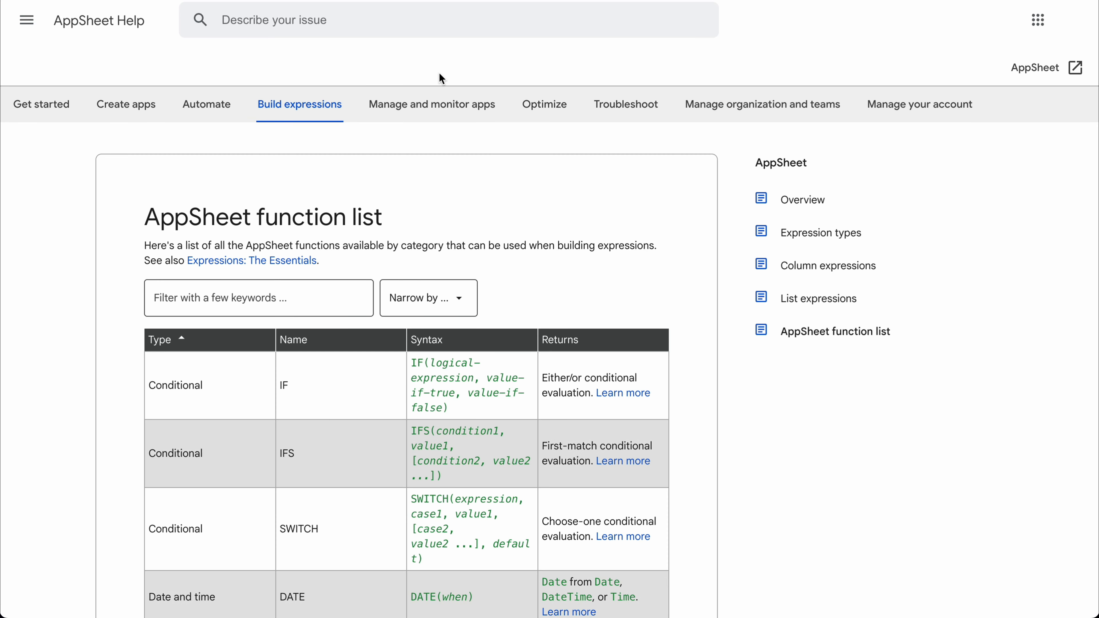
Look up INPUT() in the function list and study its input-name and default syntax.
{"action": "left_click", "coordinate": [262, 296]}
{"action": "type", "text": "Input"}
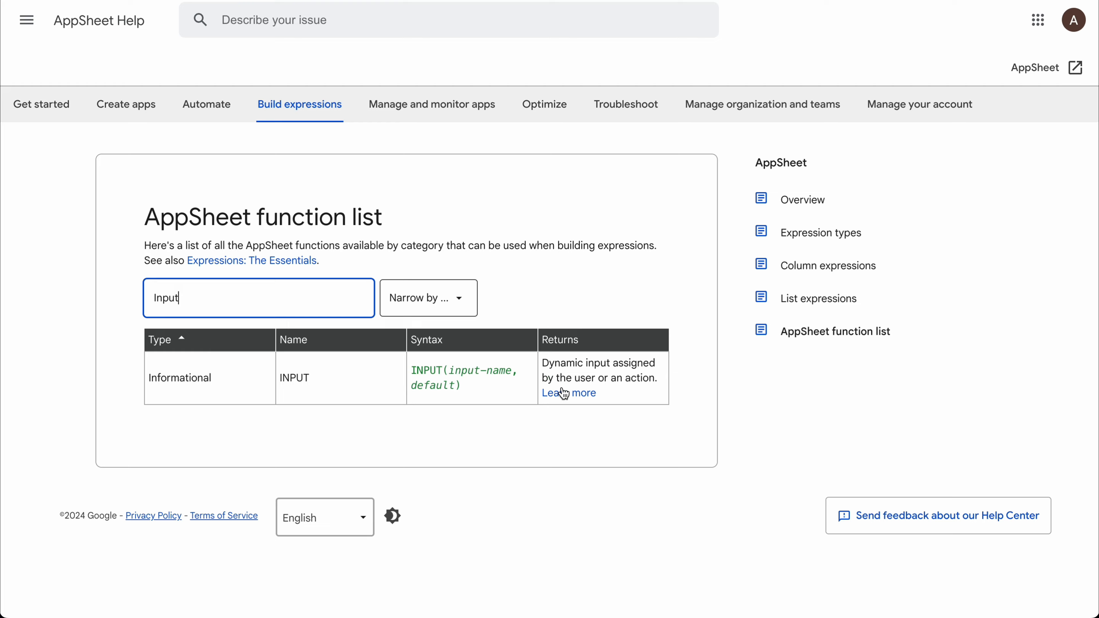
{"action": "left_click", "coordinate": [564, 393]}
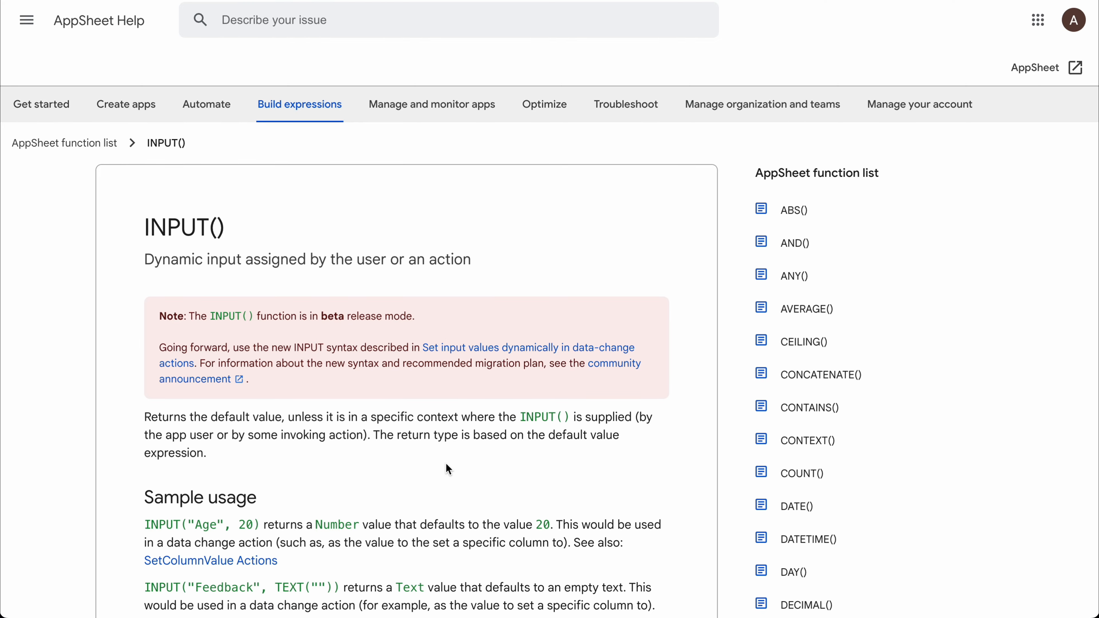
{"action": "scroll", "coordinate": [448, 467], "scroll_direction": "down", "scroll_amount": 6}
{"action": "scroll", "coordinate": [448, 466], "scroll_direction": "up", "scroll_amount": 5}
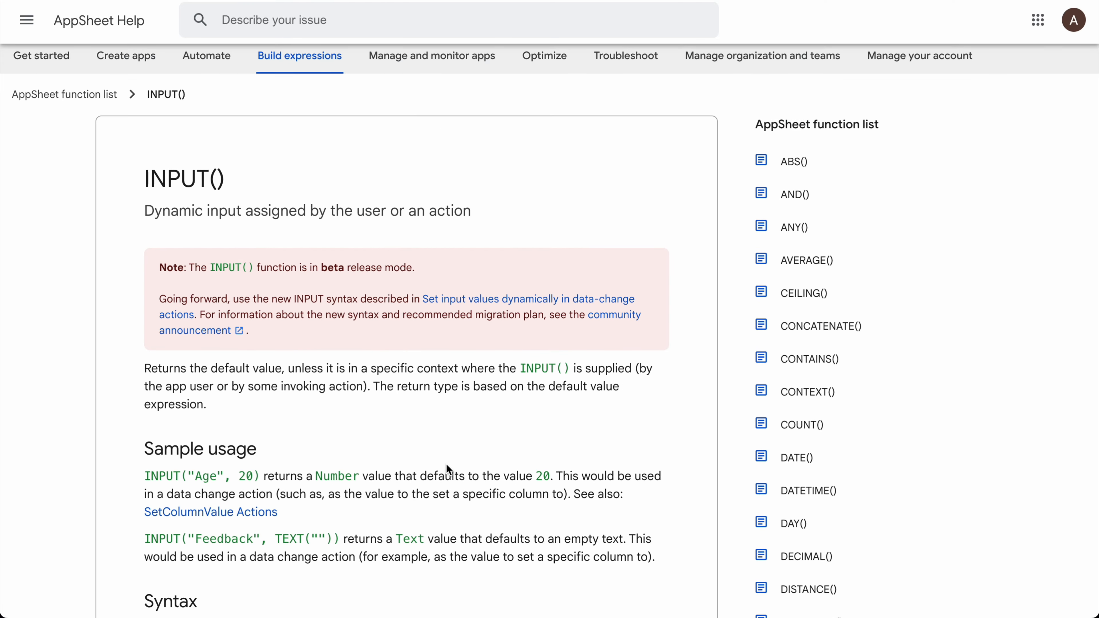
{"action": "scroll", "coordinate": [483, 433], "scroll_direction": "down", "scroll_amount": 5}
{"action": "scroll", "coordinate": [485, 402], "scroll_direction": "down", "scroll_amount": 2}
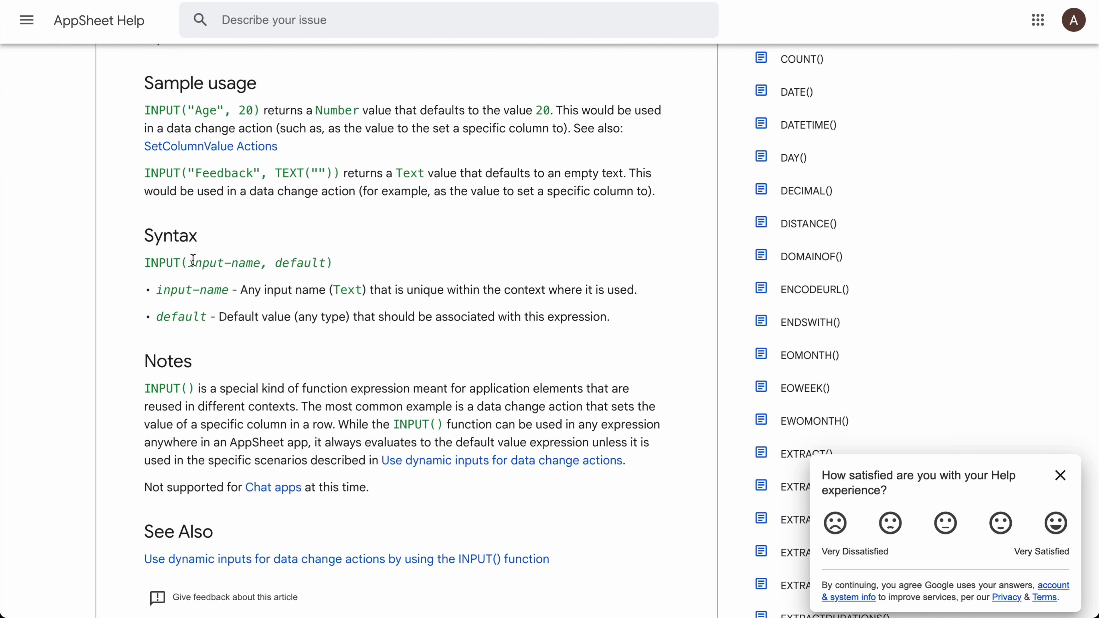
{"action": "left_click_drag", "start_coordinate": [190, 265], "coordinate": [324, 263]}
{"action": "left_click", "coordinate": [335, 199]}
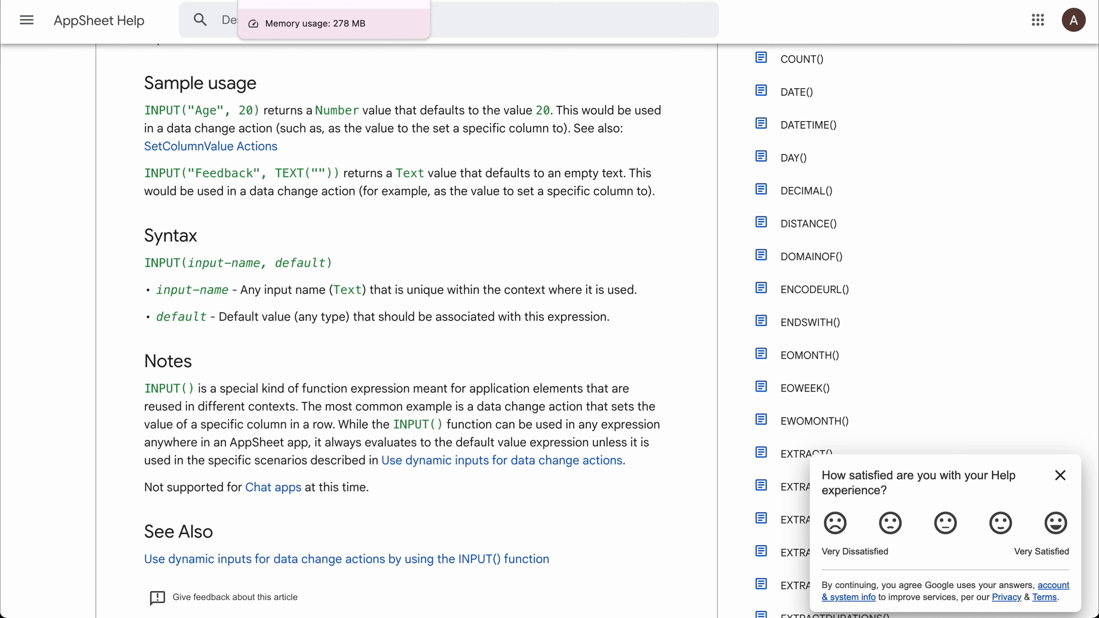
{"action": "scroll", "coordinate": [262, 323], "scroll_direction": "down", "scroll_amount": 5}
{"action": "scroll", "coordinate": [262, 323], "scroll_direction": "up", "scroll_amount": 10}
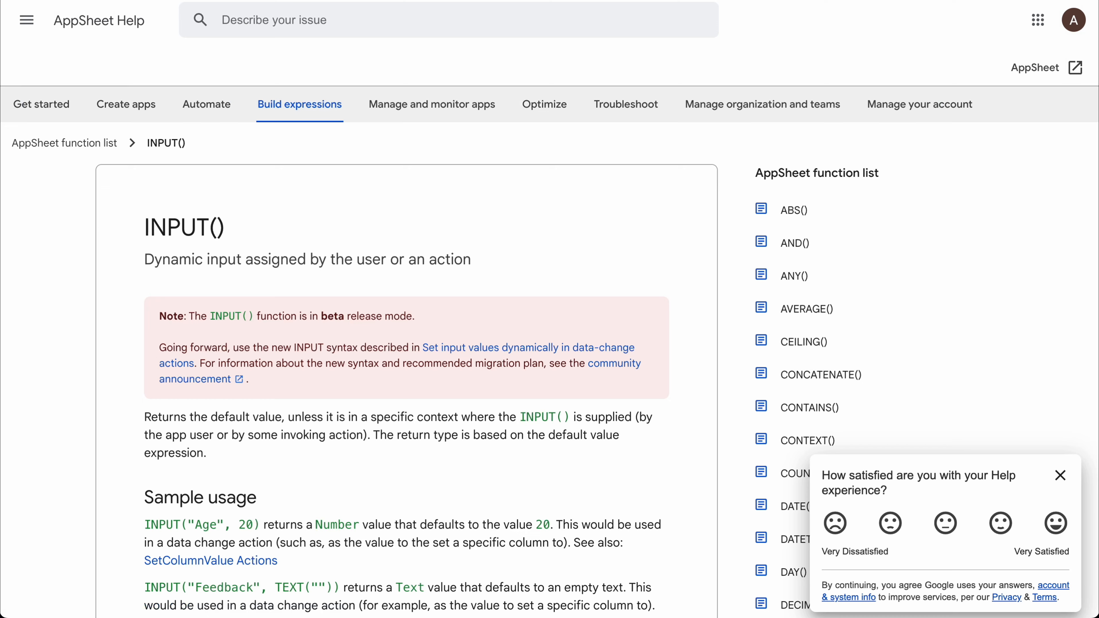
{"action": "scroll", "coordinate": [433, 346], "scroll_direction": "down", "scroll_amount": 7}
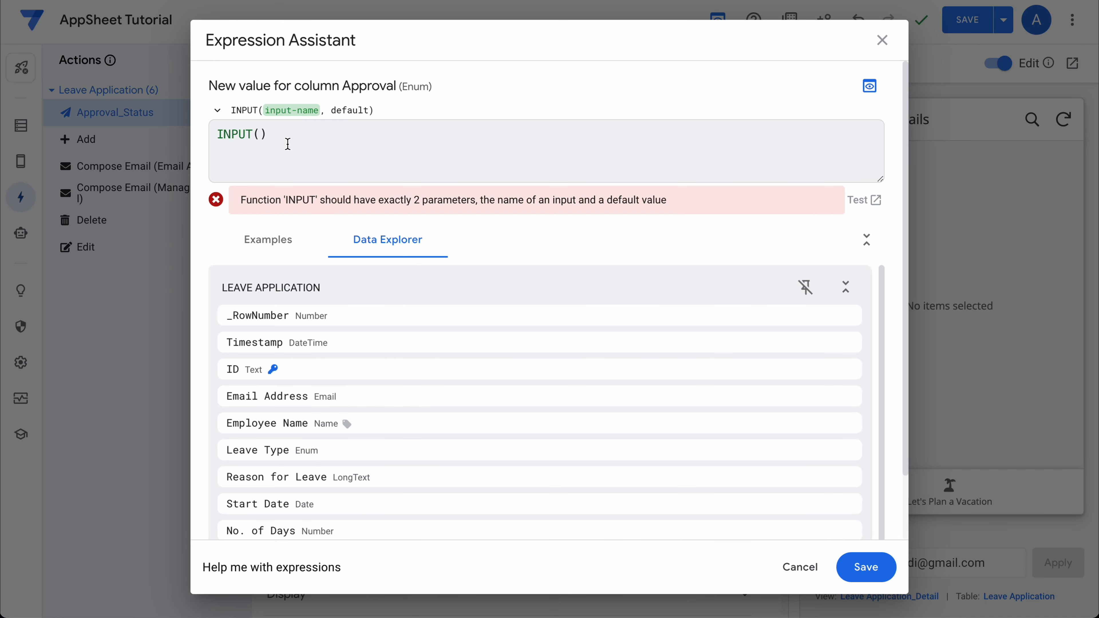
Start the Approval expression as INPUT("Approval", using the copied column name as the input name.
{"action": "left_click", "coordinate": [287, 143]}
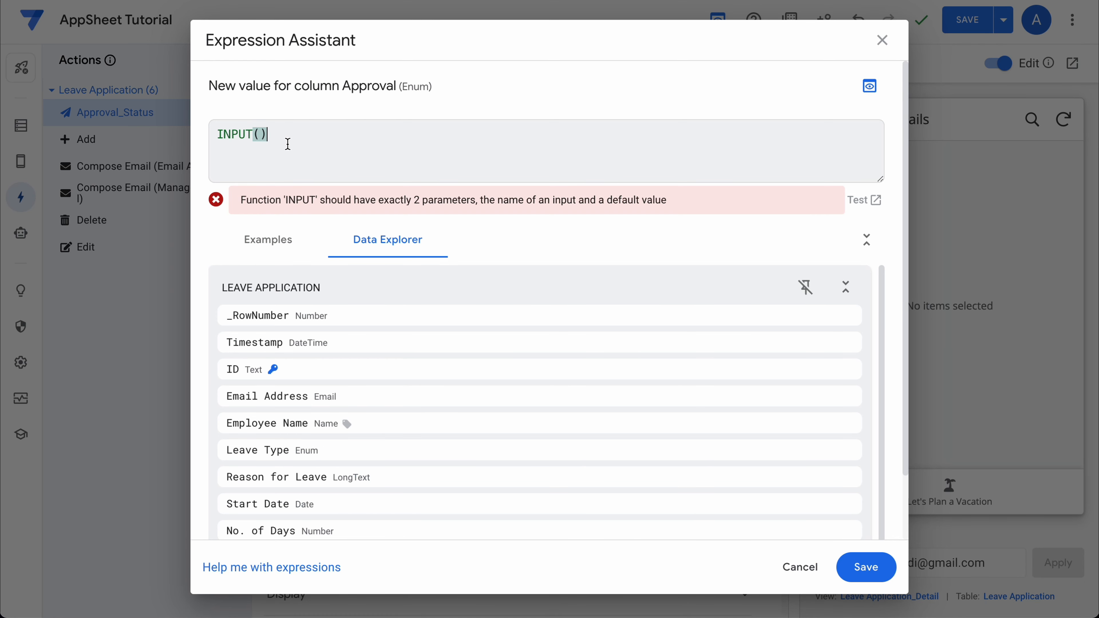
{"action": "key", "text": "BackSpace"}
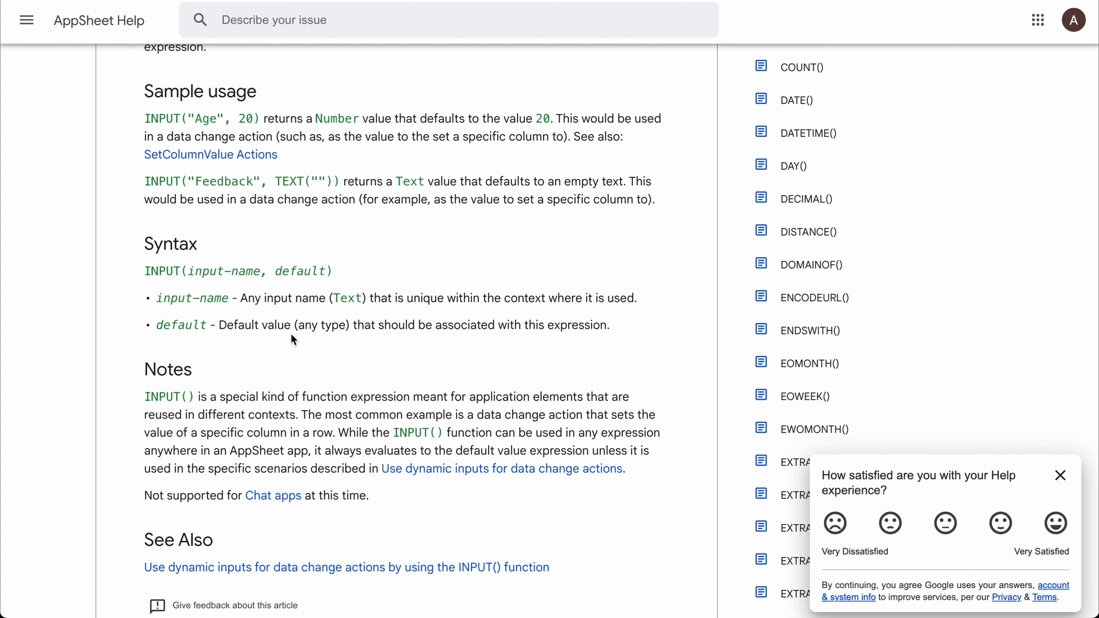
{"action": "double_click", "coordinate": [299, 270]}
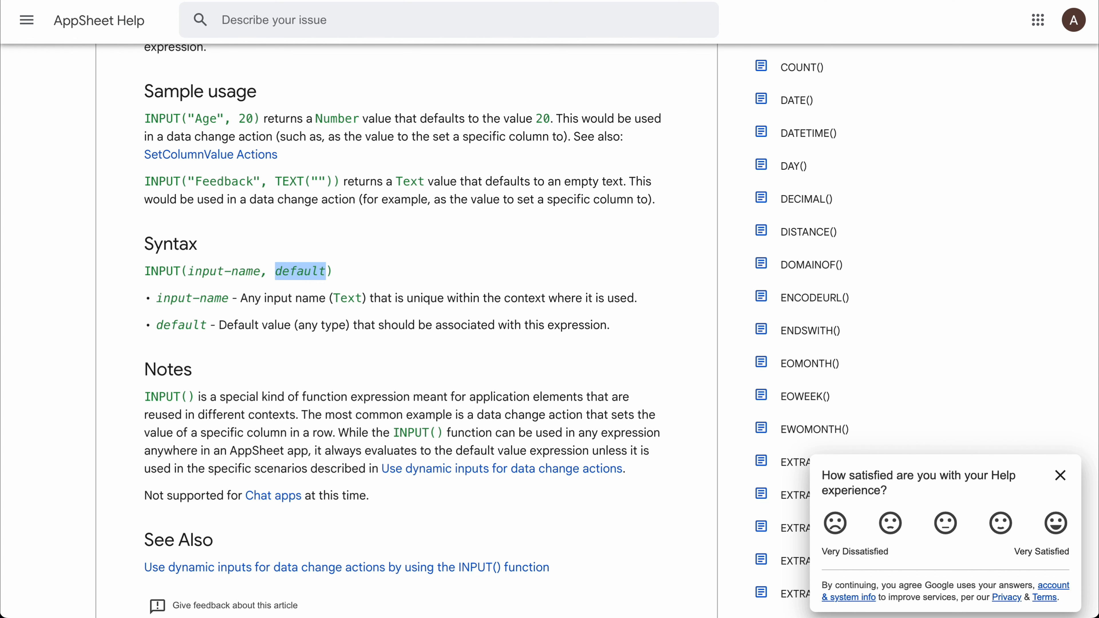
{"action": "key", "text": "ctrl+shift+Tab"}
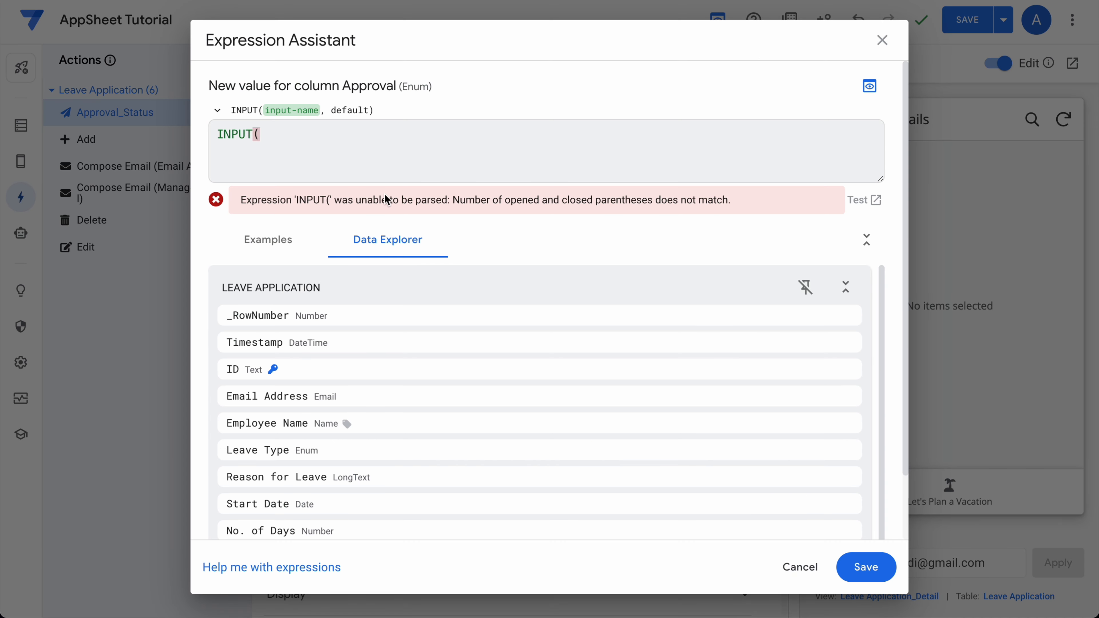
{"action": "type", "text": "\"\""}
{"action": "left_click_drag", "start_coordinate": [341, 85], "coordinate": [391, 87]}
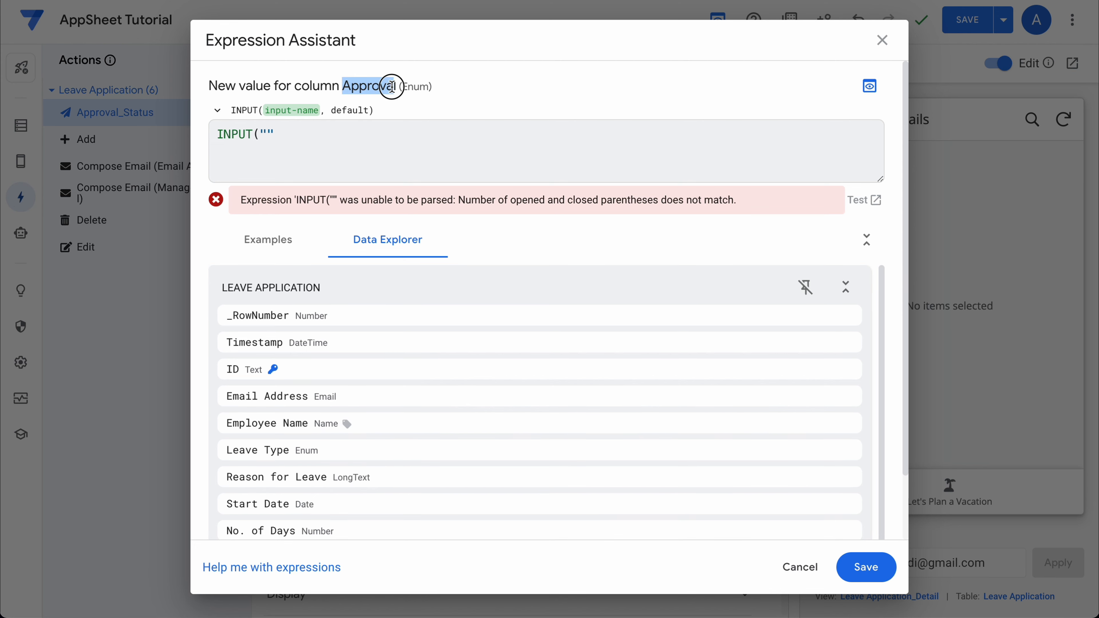
{"action": "key", "text": "ctrl+c"}
{"action": "left_click", "coordinate": [268, 134]}
{"action": "key", "text": "ctrl+v"}
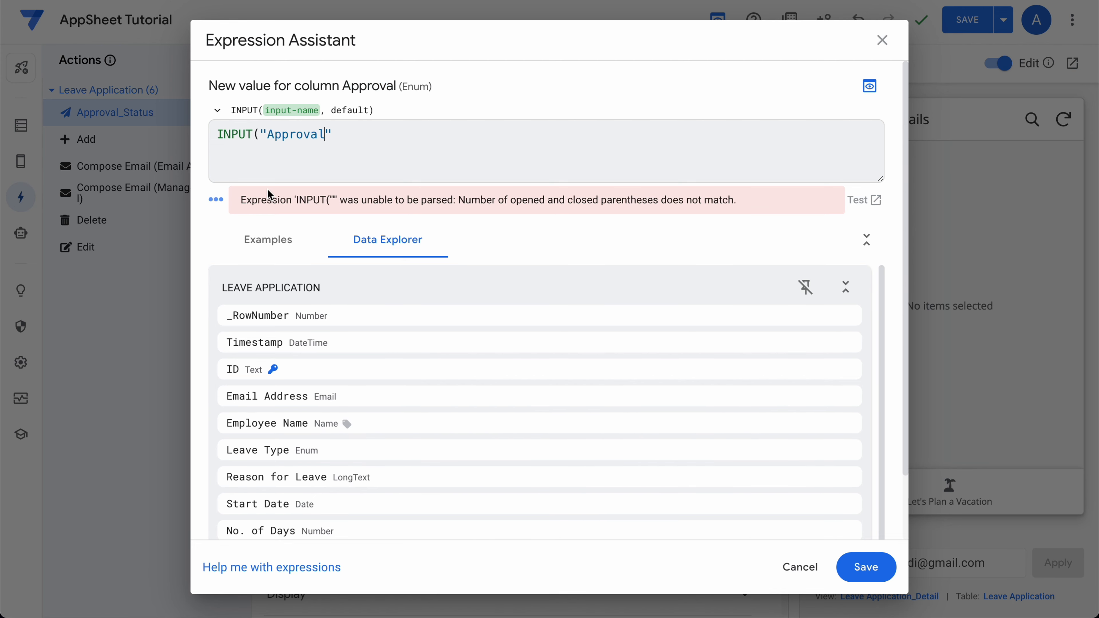
{"action": "key", "text": "Right"}
Complete it as INPUT("Provide Your Approval",[_THISROW].[Approval]) and save the expression.
{"action": "type", "text": ","}
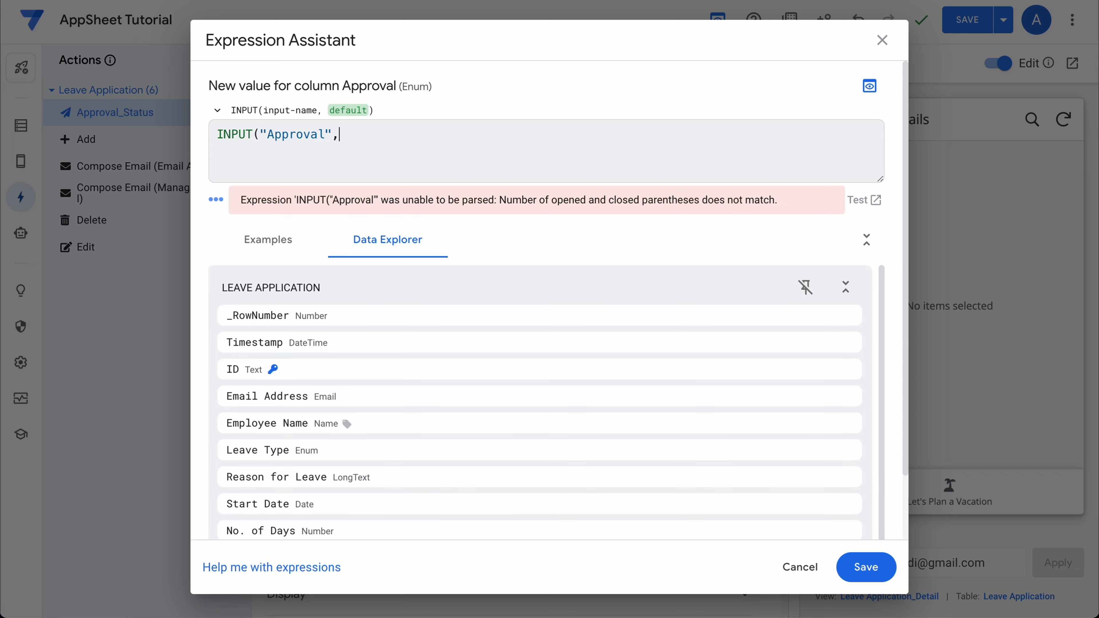
{"action": "type", "text": "["}
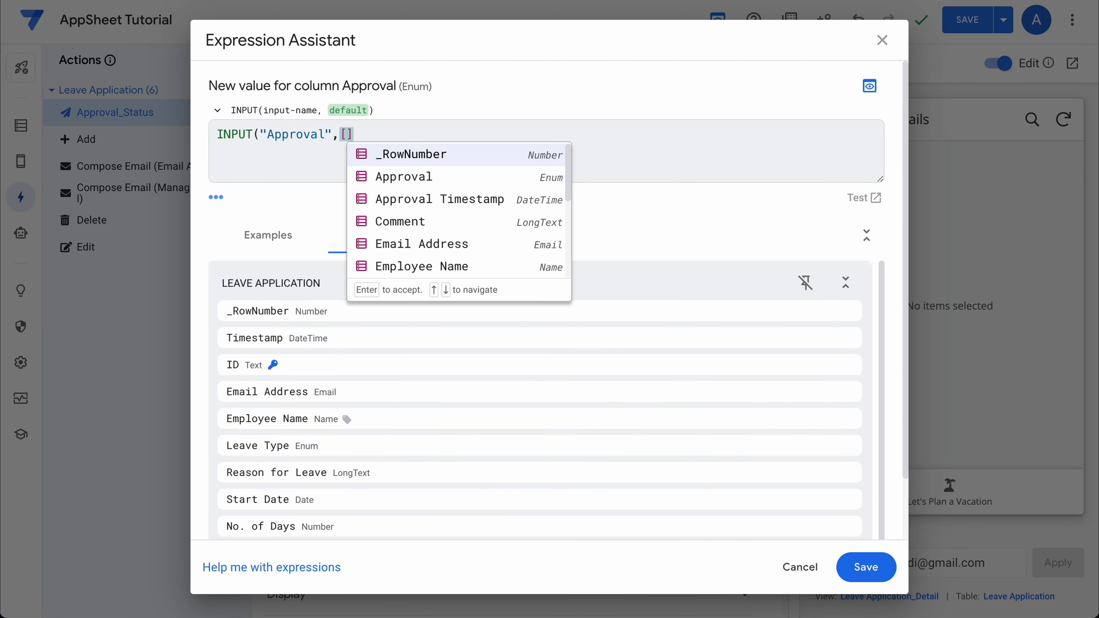
{"action": "type", "text": "_THISROW"}
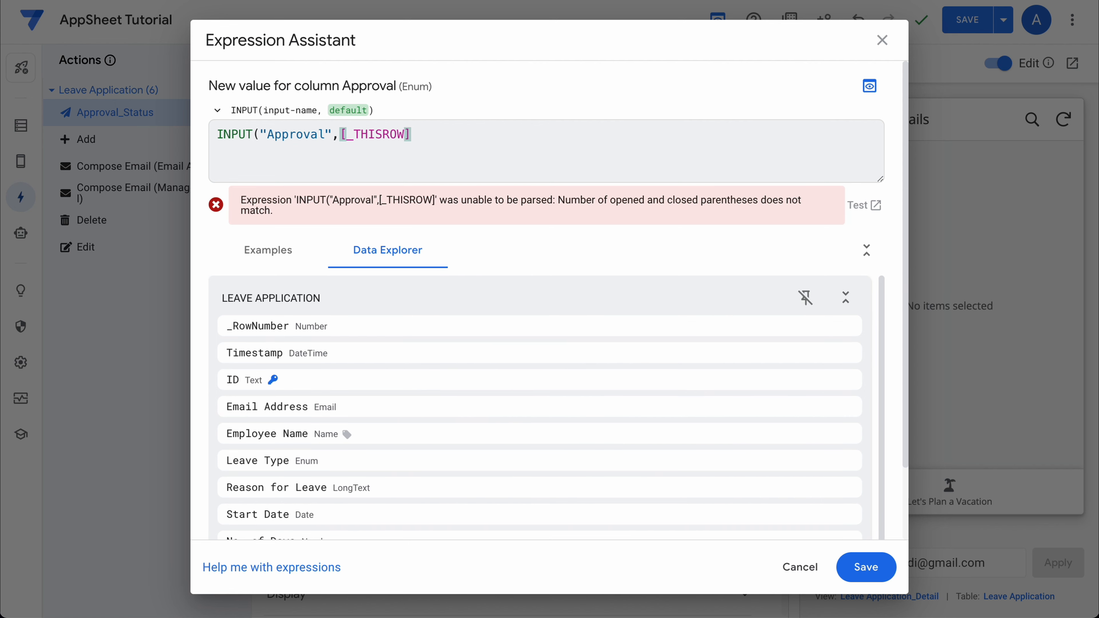
{"action": "type", "text": ".["}
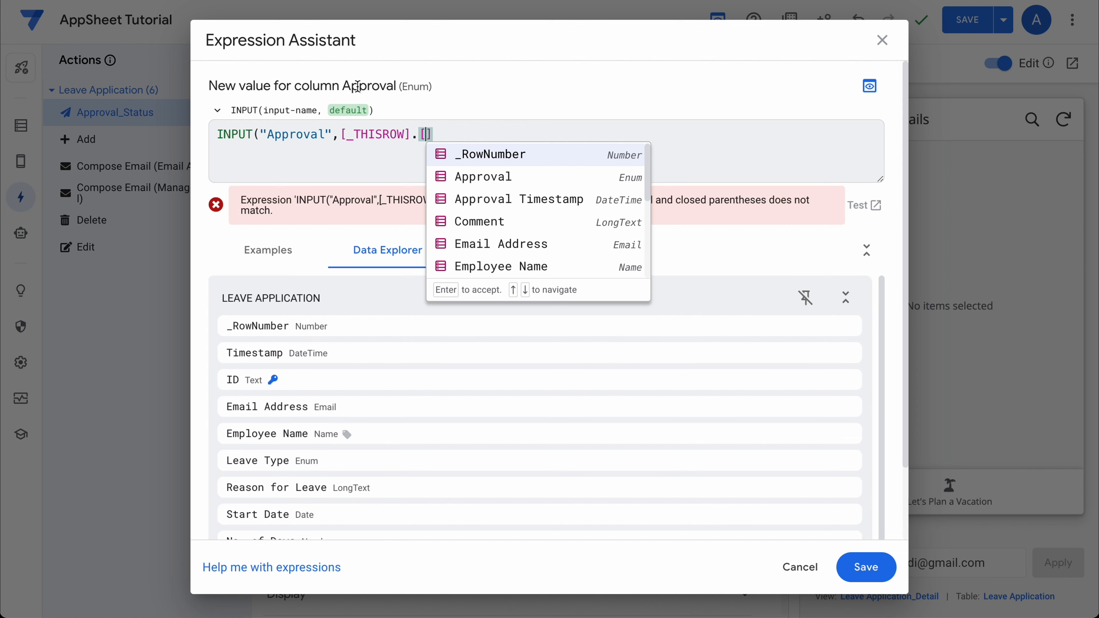
{"action": "type", "text": "aprov"}
{"action": "left_click", "coordinate": [475, 161]}
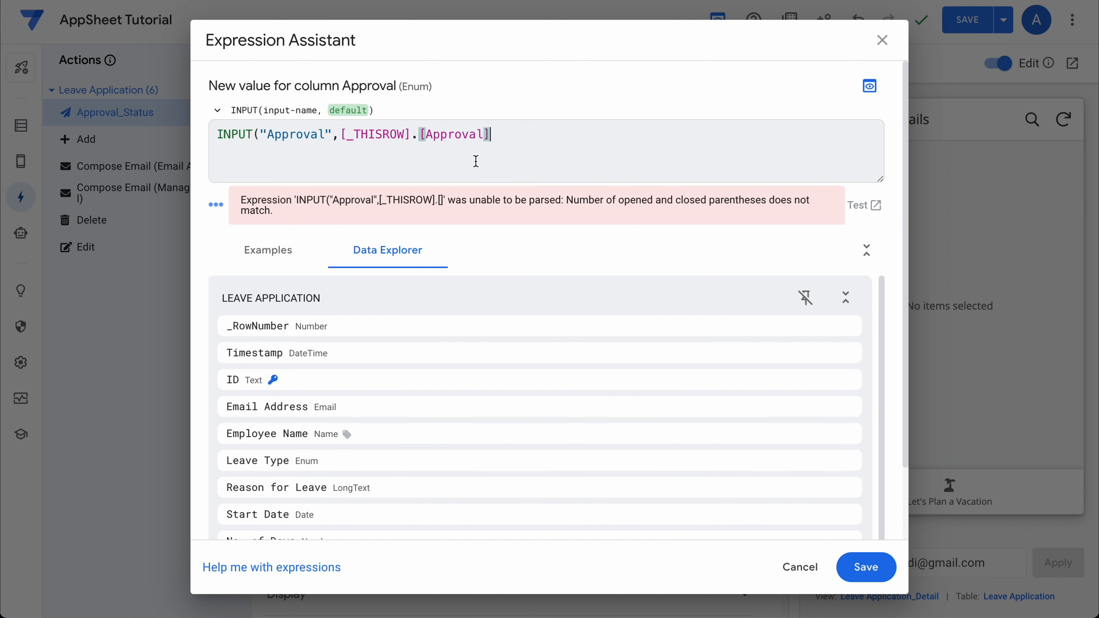
{"action": "type", "text": ")"}
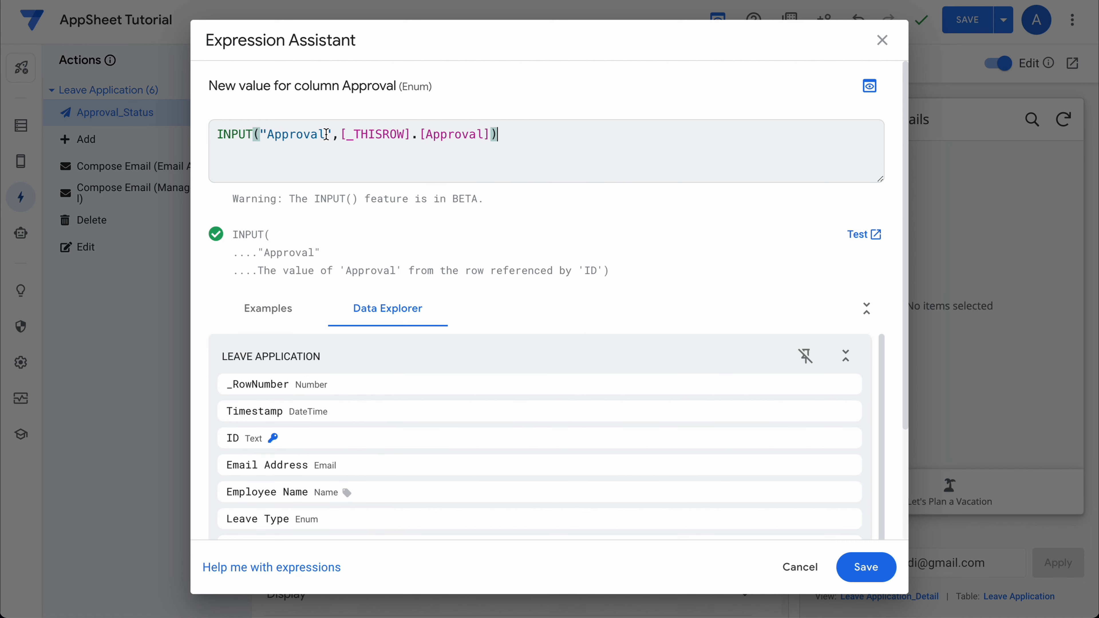
{"action": "left_click", "coordinate": [325, 135]}
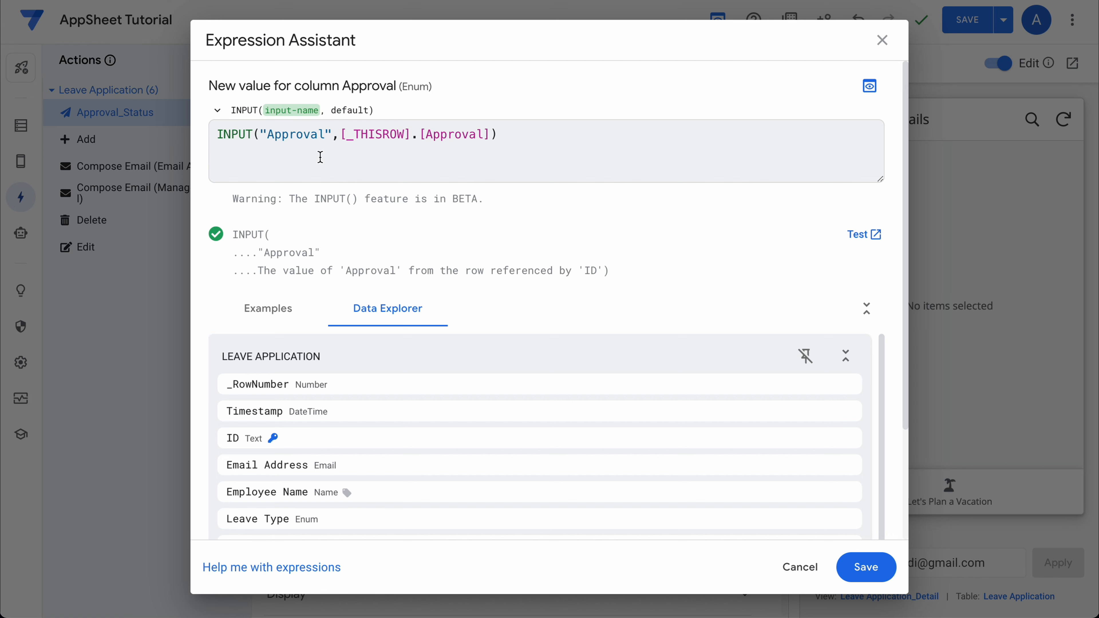
{"action": "key", "text": "ctrl+Left"}
{"action": "type", "text": "Provide Your"}
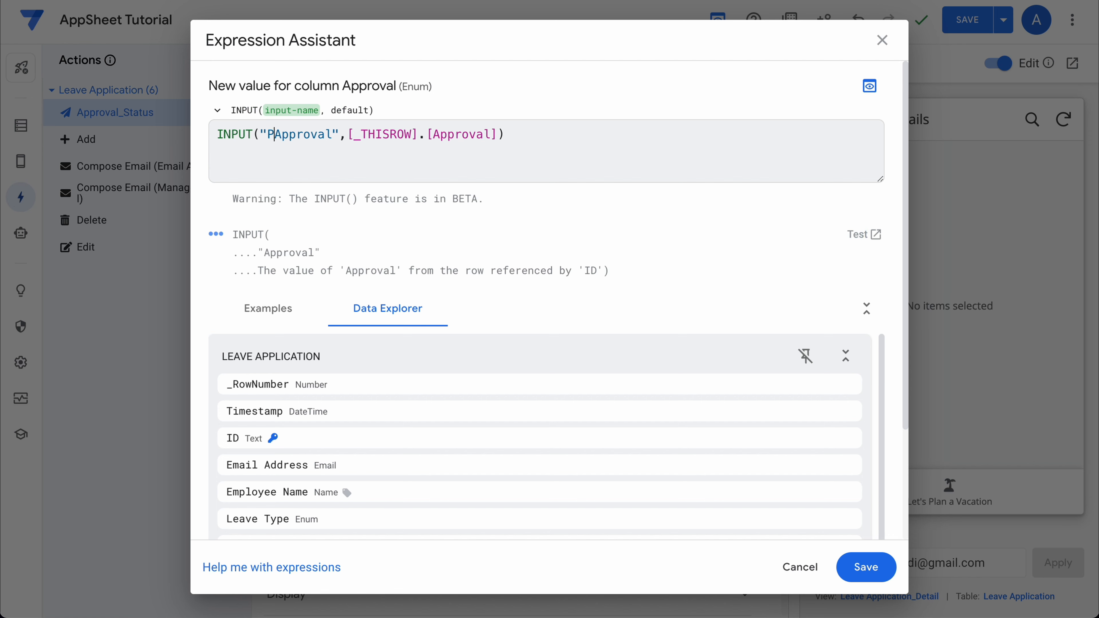
{"action": "left_click", "coordinate": [428, 152]}
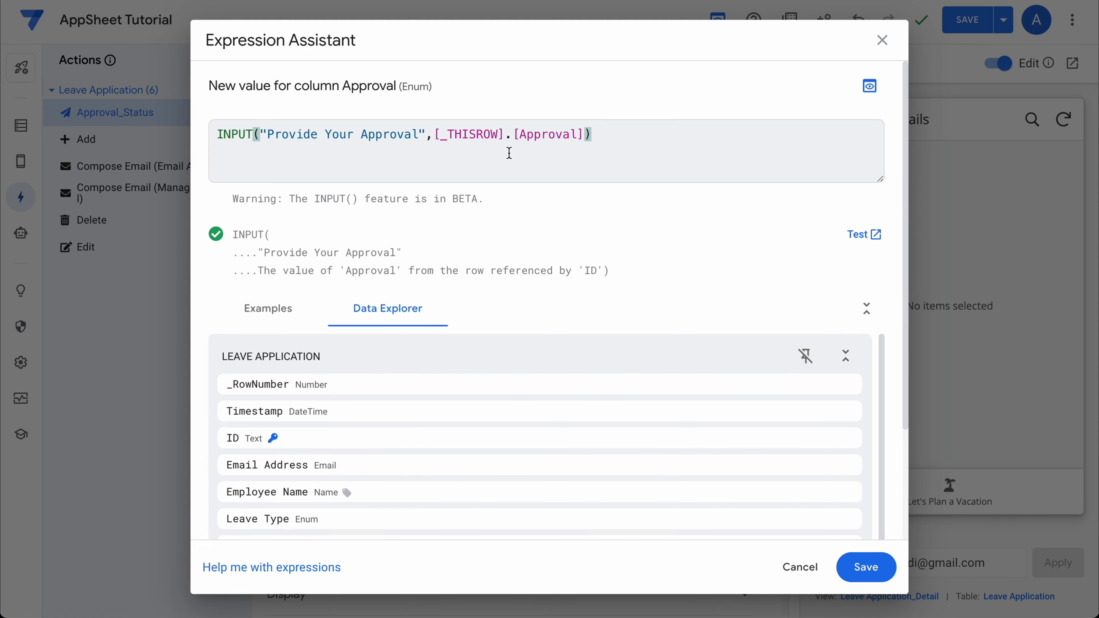
{"action": "left_click", "coordinate": [866, 567]}
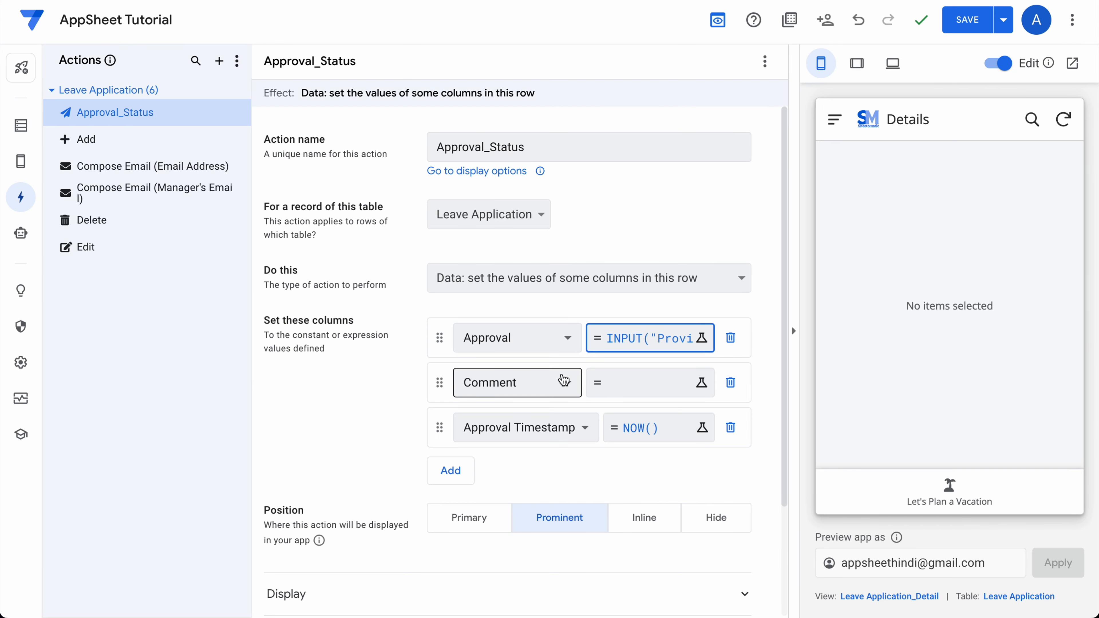
Set Comment's value to INPUT("Your Comments here",[_THISROW].[Comment]) and save the app.
{"action": "left_click", "coordinate": [640, 383]}
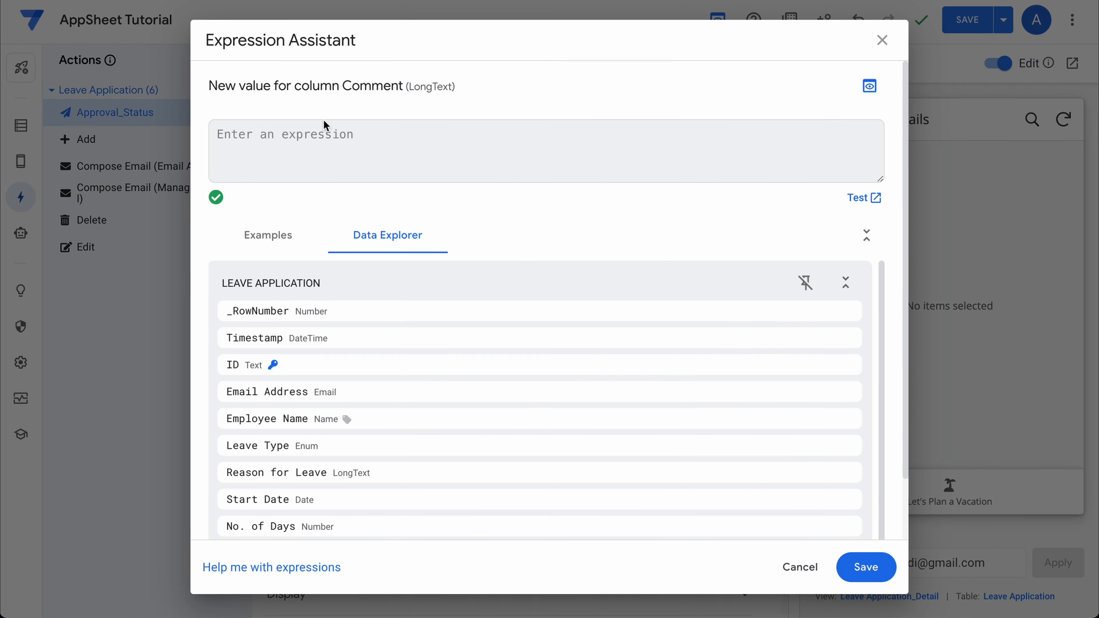
{"action": "type", "text": "INOPUT"}
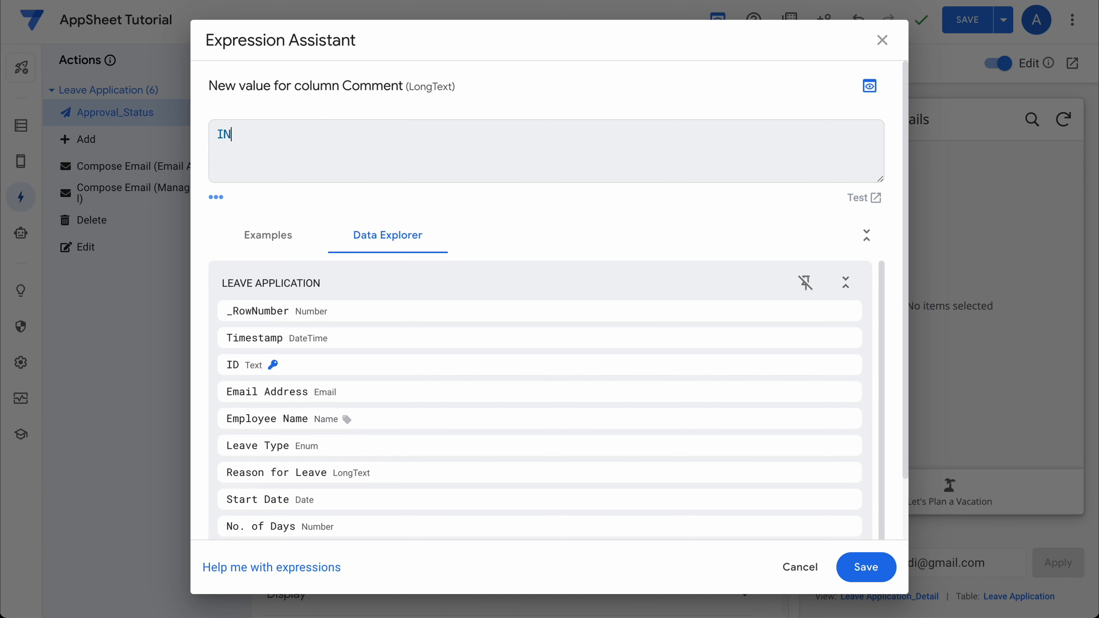
{"action": "key", "text": "BackSpace"}
{"action": "key", "text": "BackSpace"}
{"action": "key", "text": "BackSpace"}
{"action": "key", "text": "BackSpace"}
{"action": "type", "text": "PUT("}
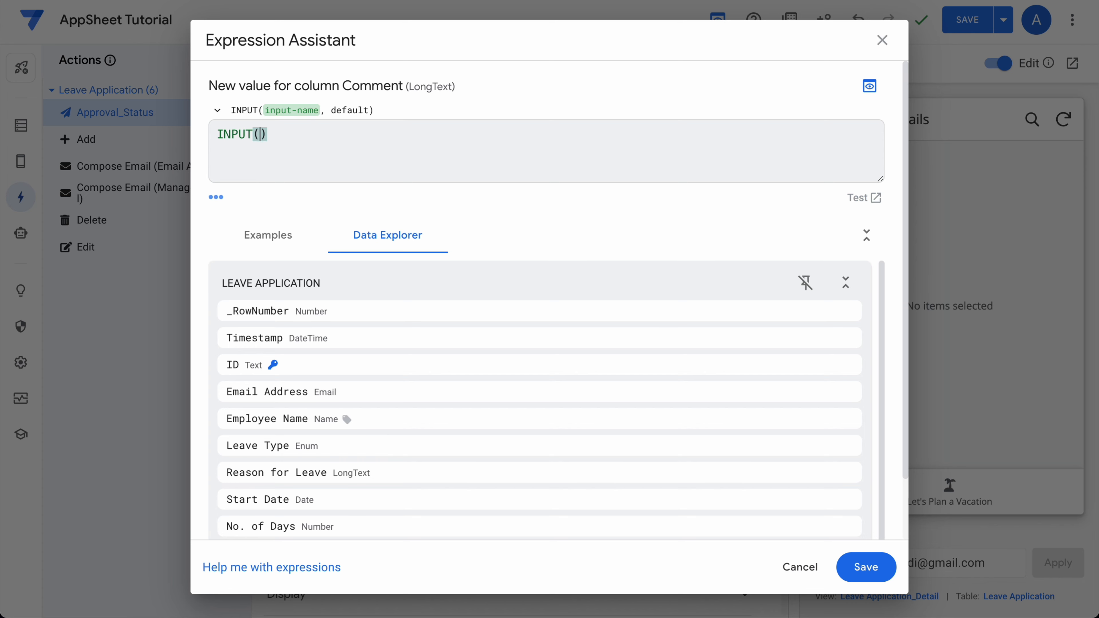
{"action": "type", "text": "Your Comment"}
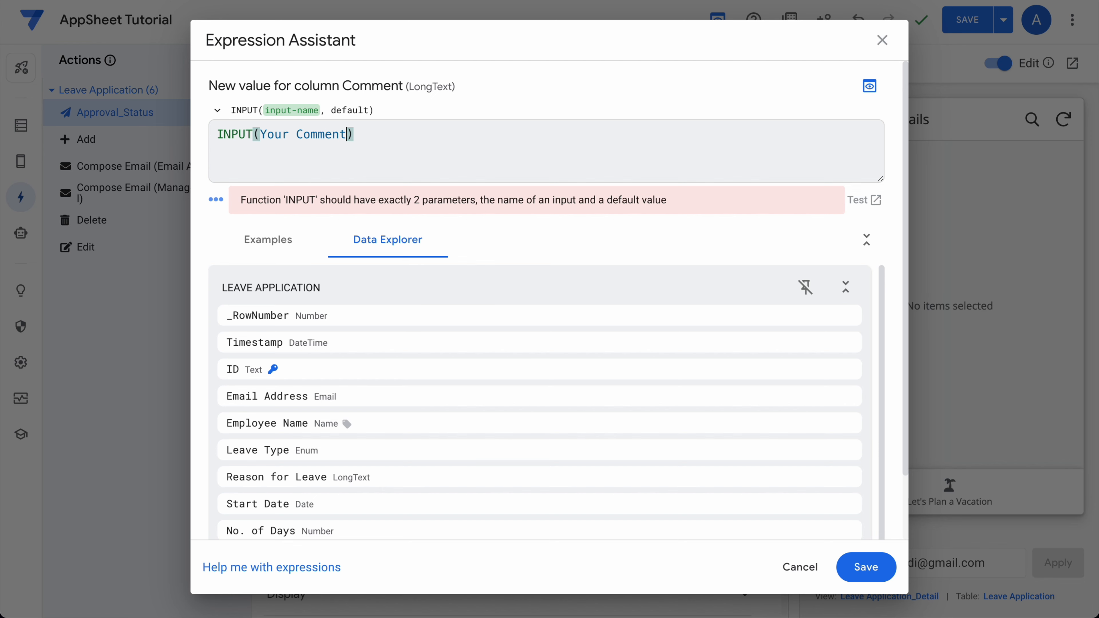
{"action": "type", "text": "s here"}
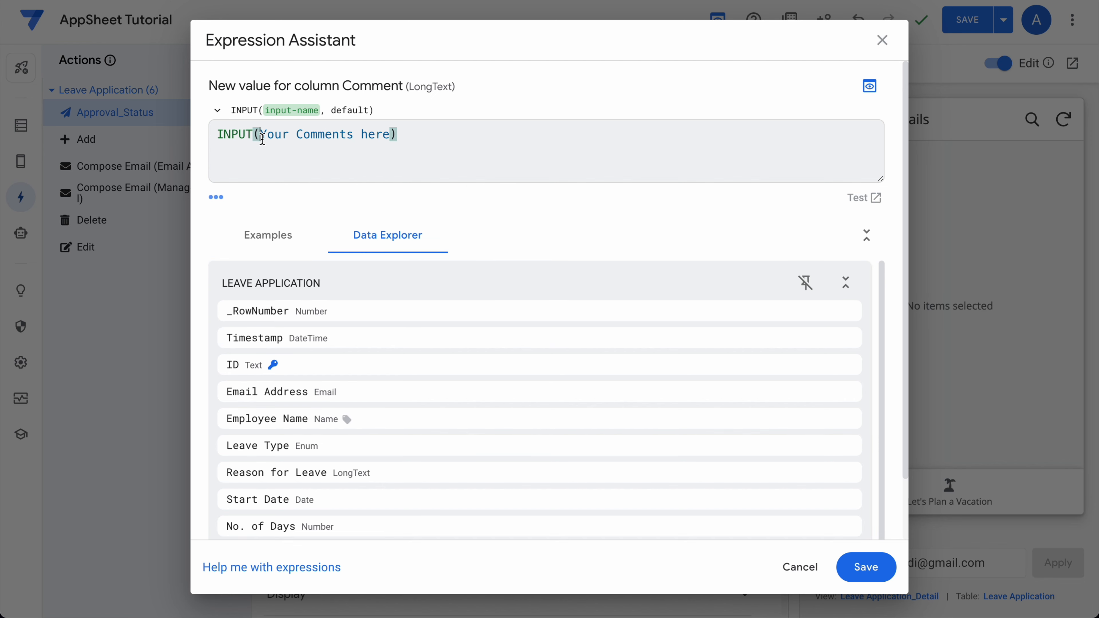
{"action": "type", "text": "\""}
{"action": "key", "text": "End"}
{"action": "type", "text": "\","}
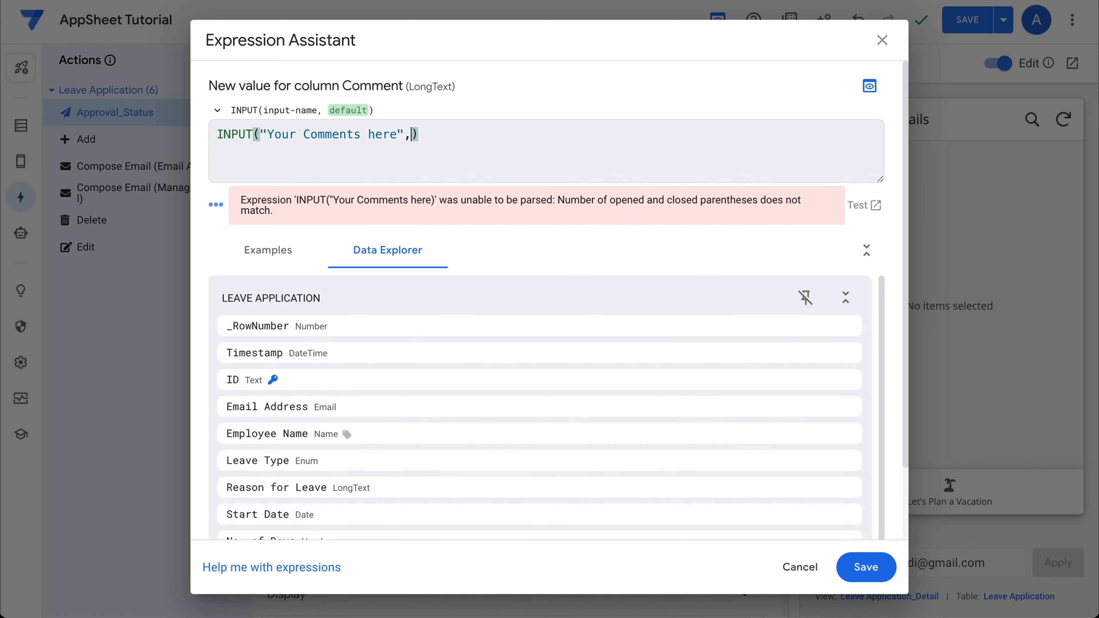
{"action": "type", "text": "[this"}
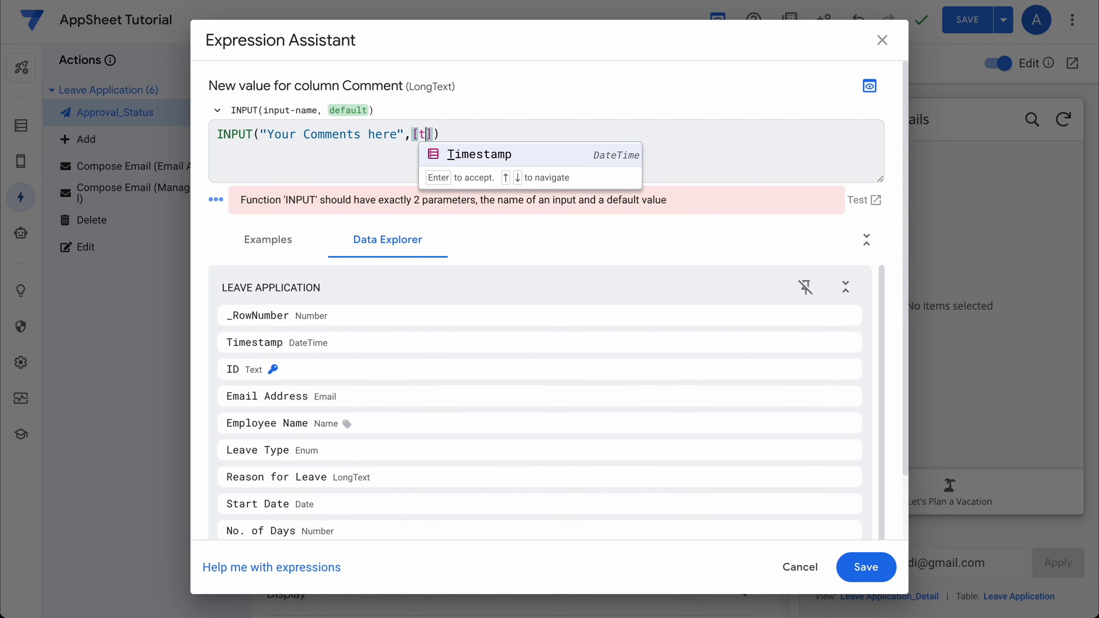
{"action": "key", "text": "BackSpace"}
{"action": "key", "text": "BackSpace"}
{"action": "key", "text": "BackSpace"}
{"action": "key", "text": "BackSpace"}
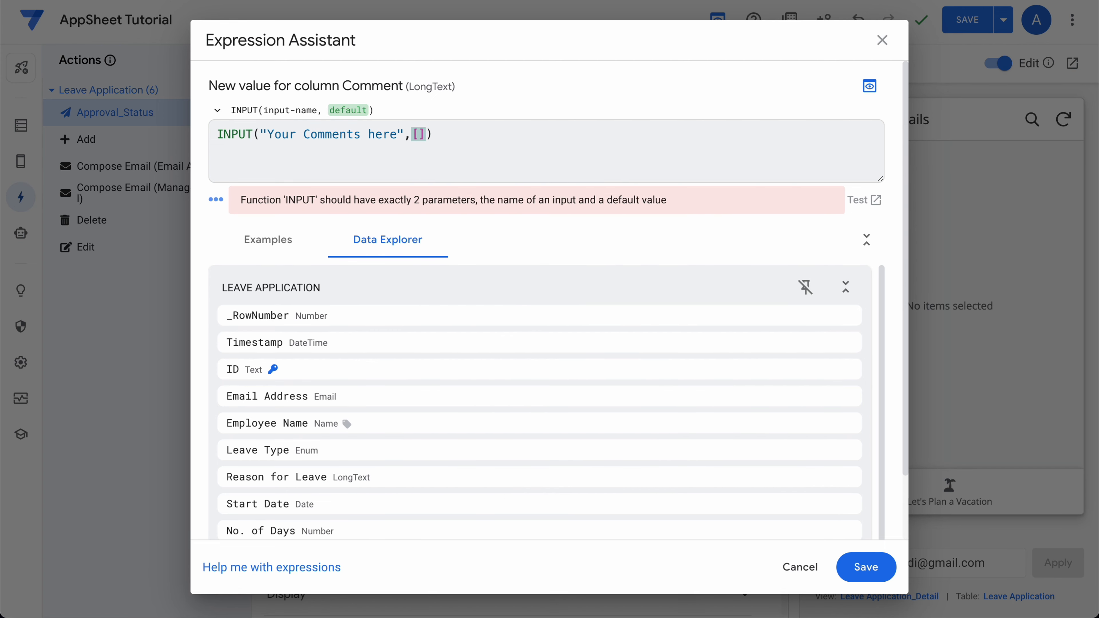
{"action": "type", "text": "_THISROW].["}
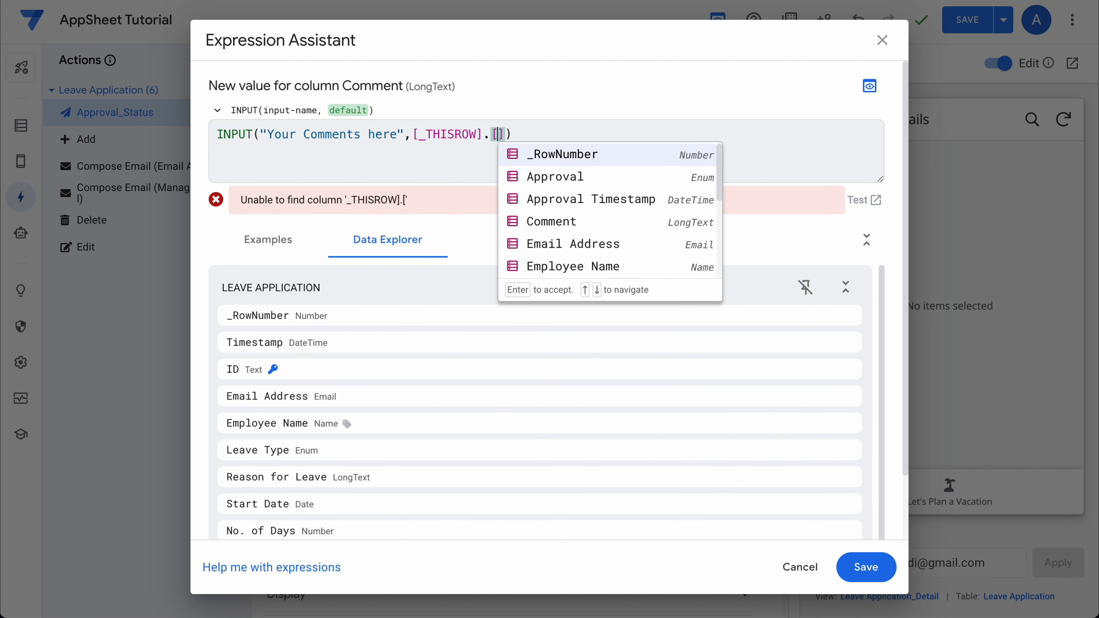
{"action": "left_click", "coordinate": [556, 223]}
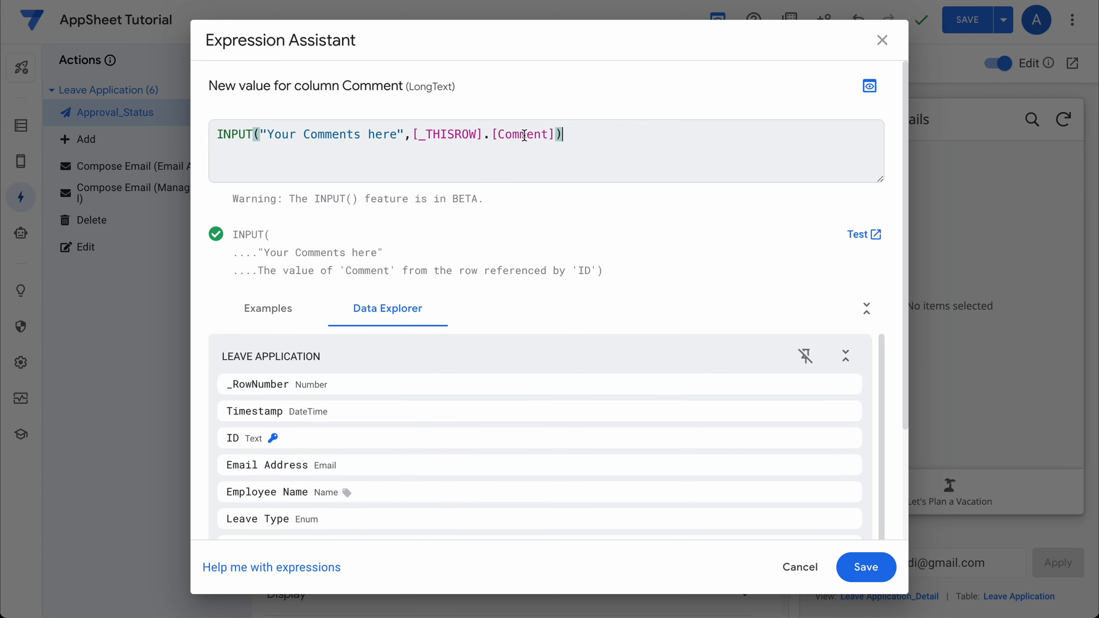
{"action": "left_click", "coordinate": [866, 566]}
{"action": "left_click", "coordinate": [969, 20]}
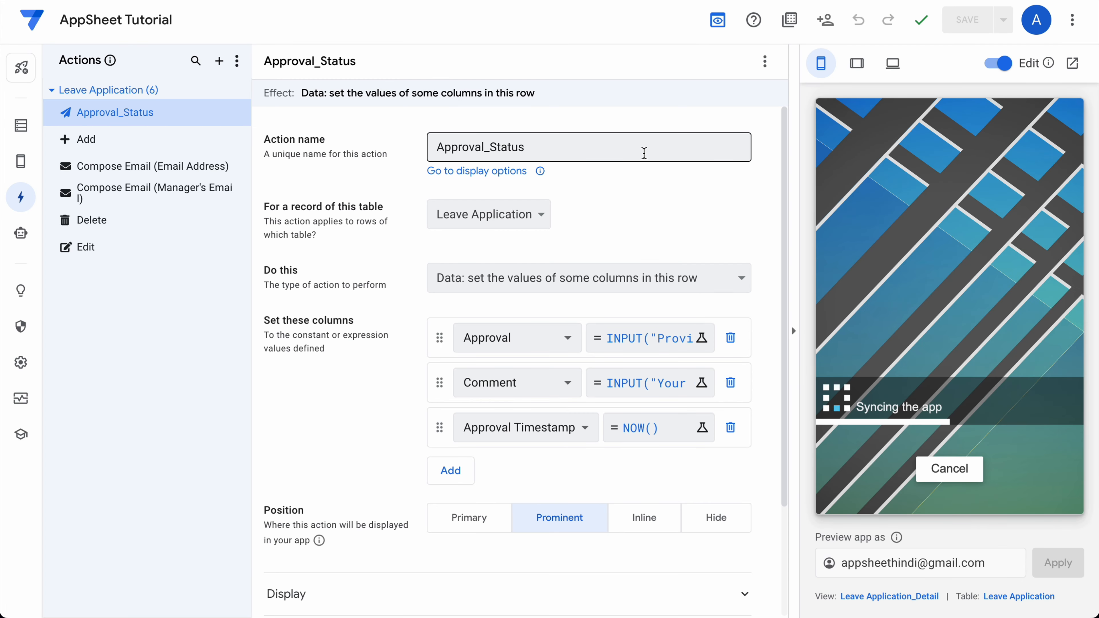
Try the leave form and the Let's Plan a Vacation view in the preview, then open Settings.
{"action": "left_click", "coordinate": [967, 486]}
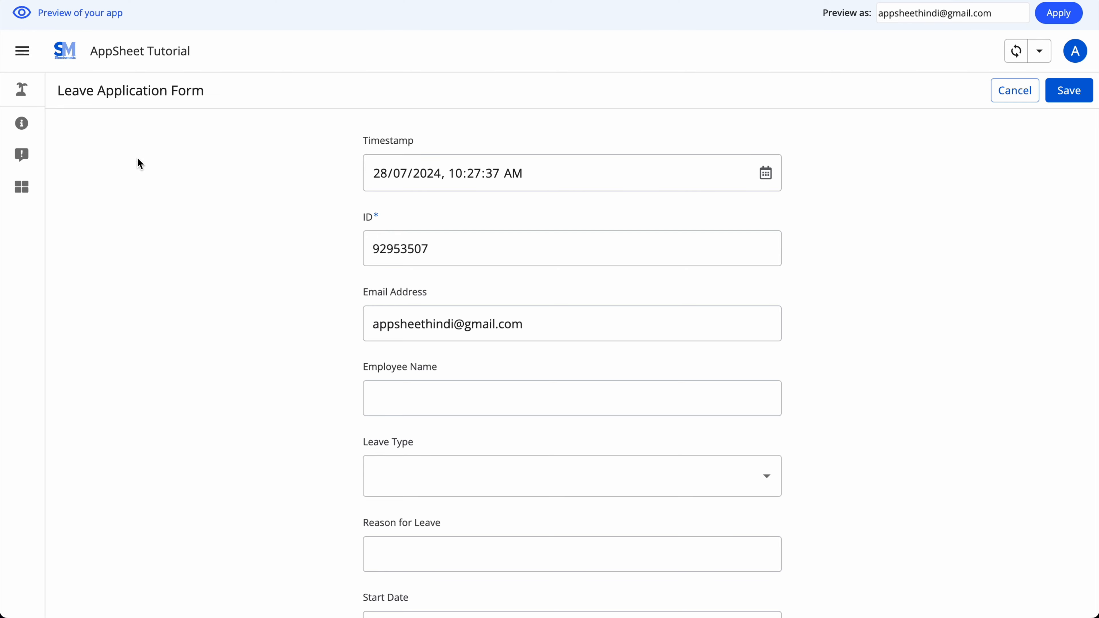
{"action": "left_click", "coordinate": [24, 100]}
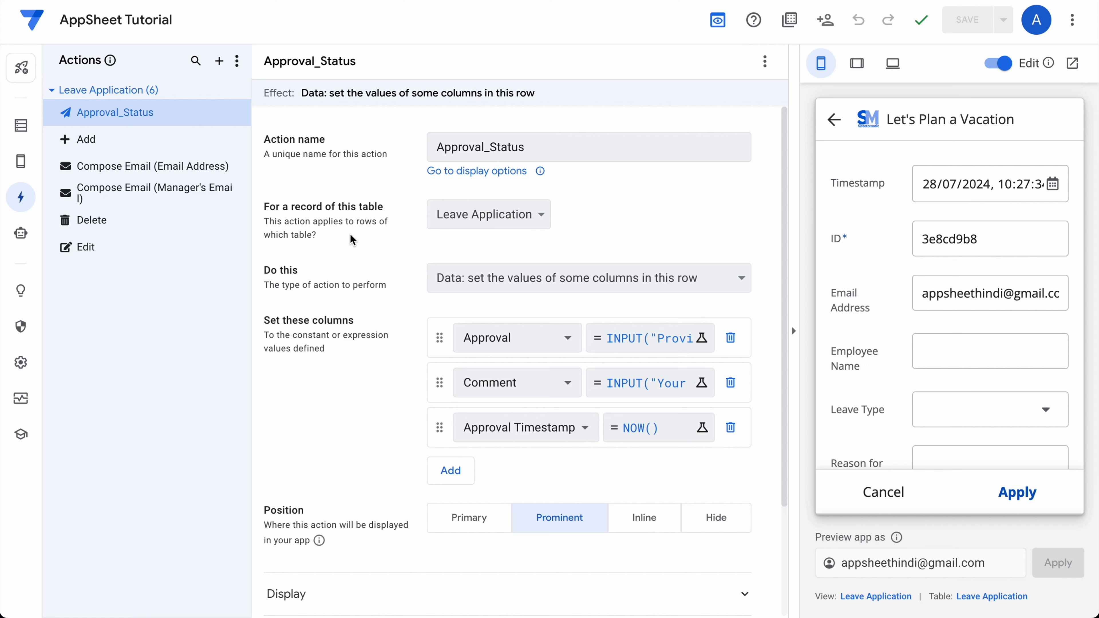
{"action": "left_click", "coordinate": [21, 362]}
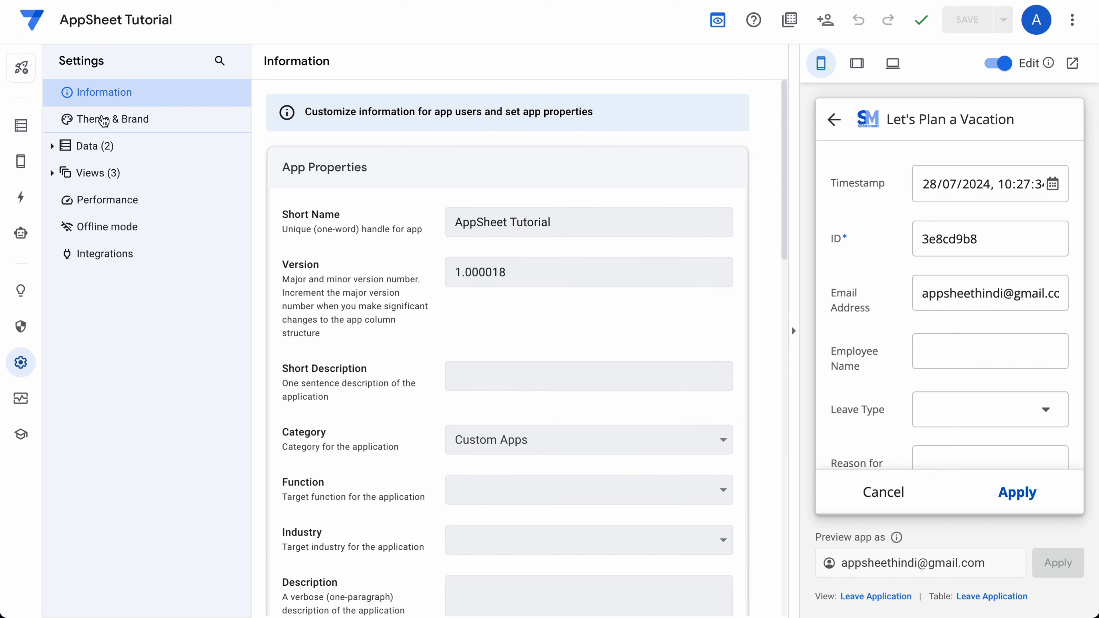
Set the Theme & Brand primary colour to #3d7ed4 and save.
{"action": "left_click", "coordinate": [101, 120]}
{"action": "left_click", "coordinate": [669, 246]}
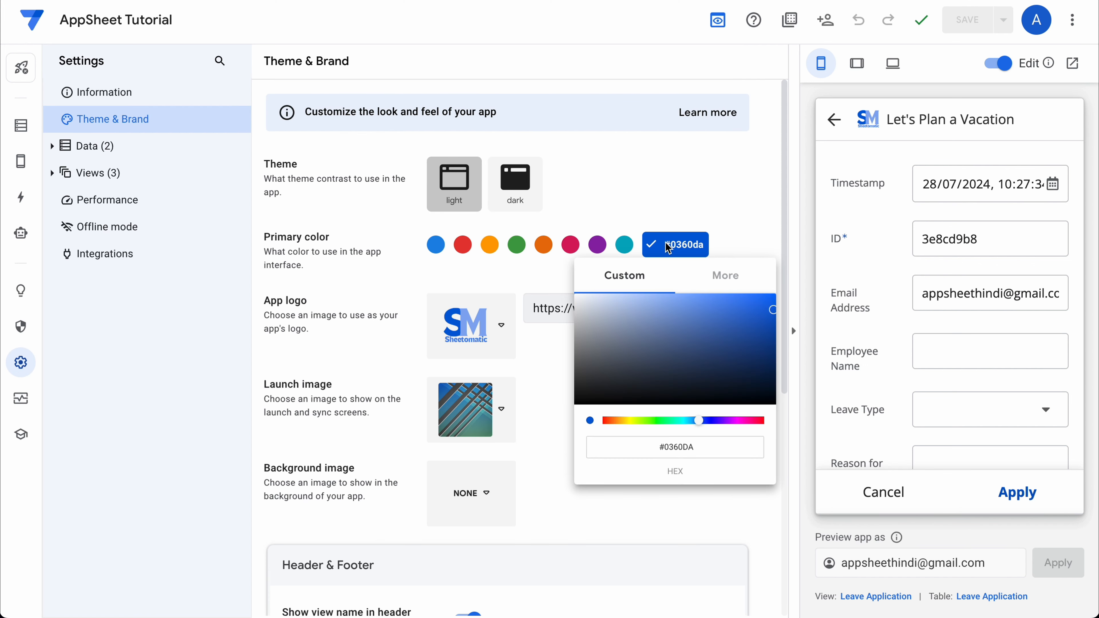
{"action": "left_click", "coordinate": [718, 312]}
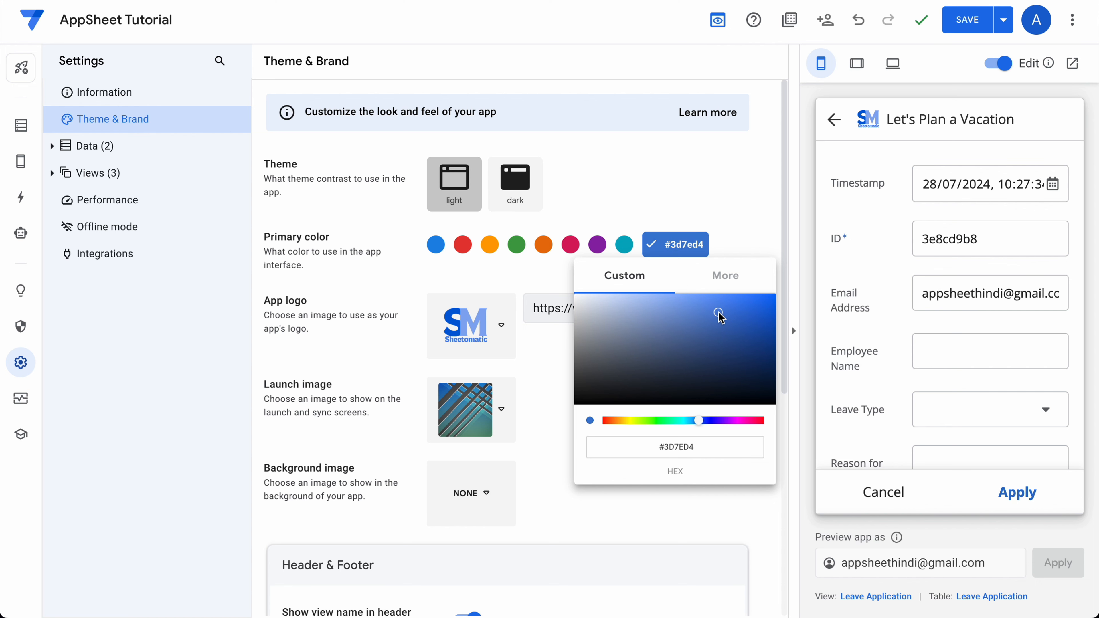
{"action": "left_click", "coordinate": [741, 212]}
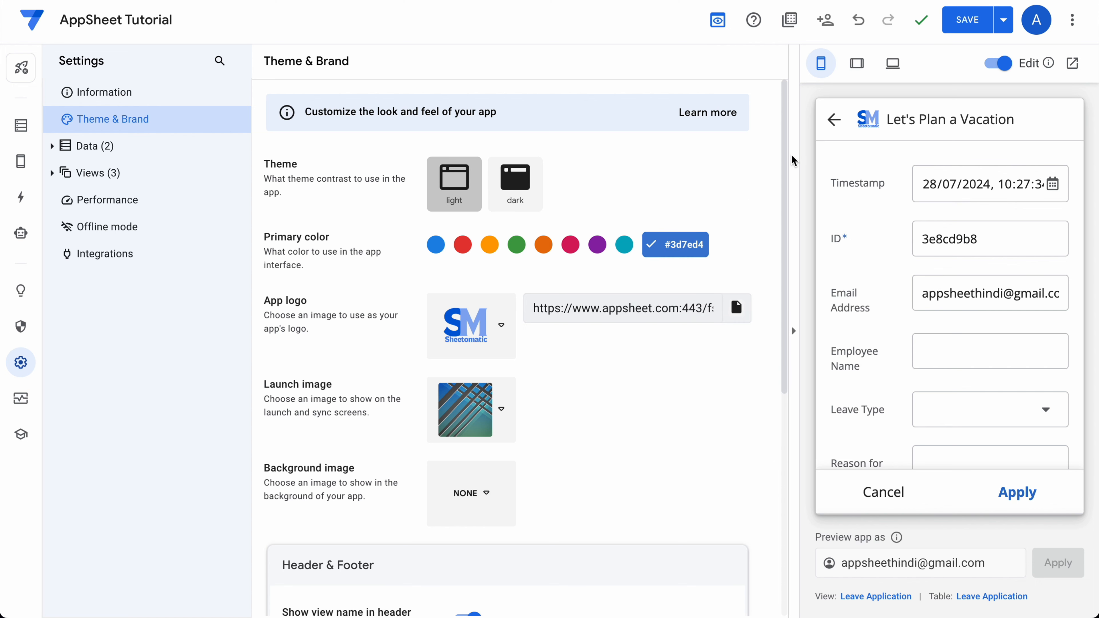
{"action": "left_click", "coordinate": [967, 19]}
Switch the header to the coloured style and save.
{"action": "scroll", "coordinate": [626, 417], "scroll_direction": "down", "scroll_amount": 5}
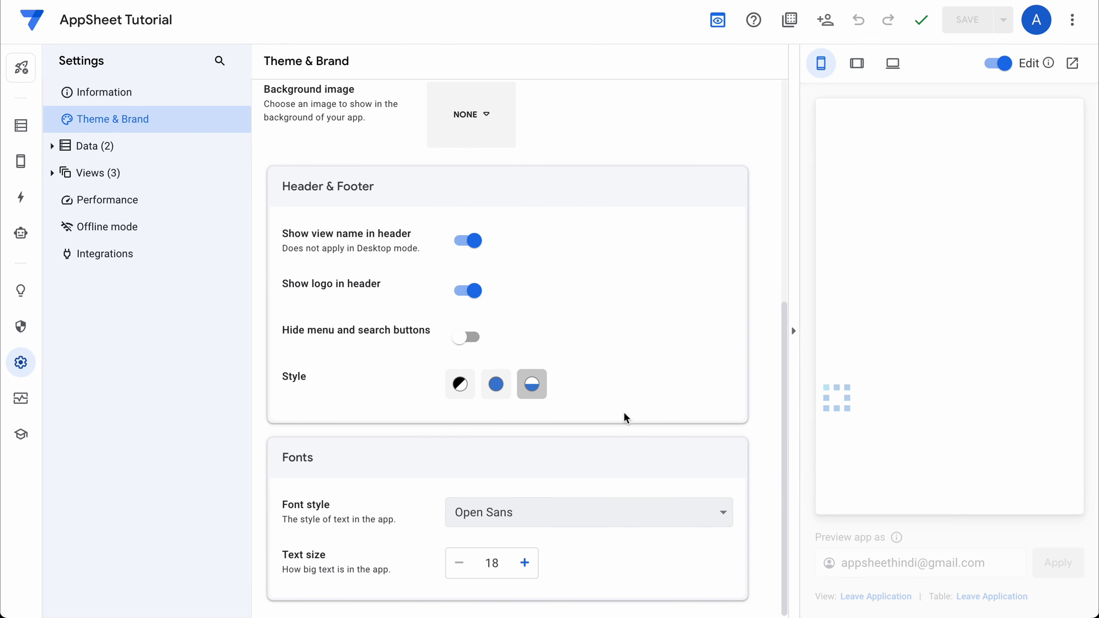
{"action": "left_click", "coordinate": [496, 384]}
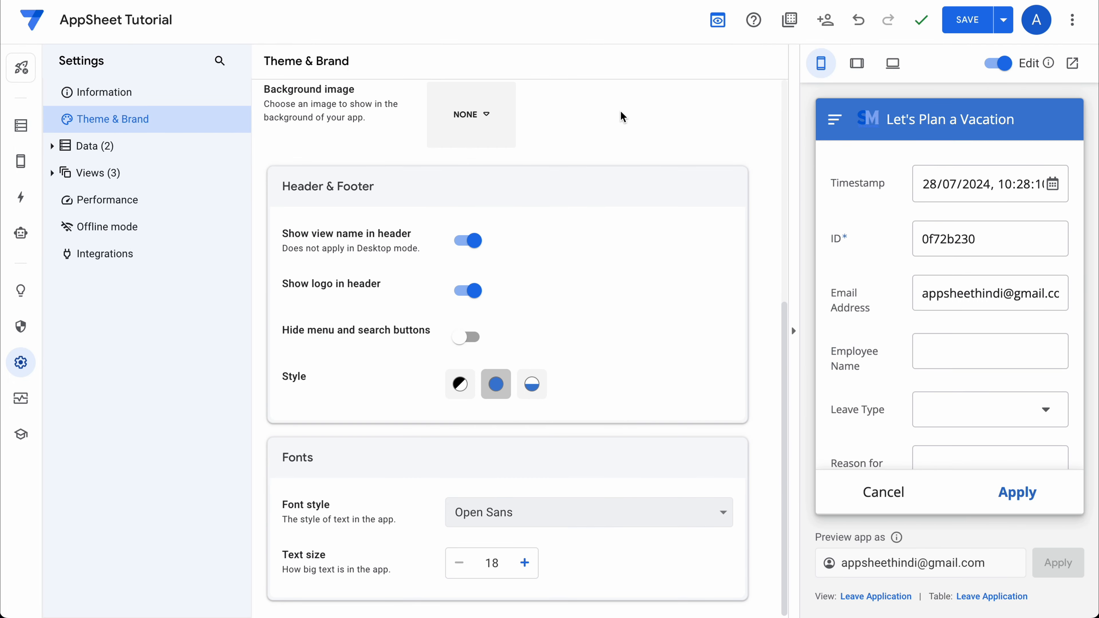
{"action": "left_click", "coordinate": [965, 20]}
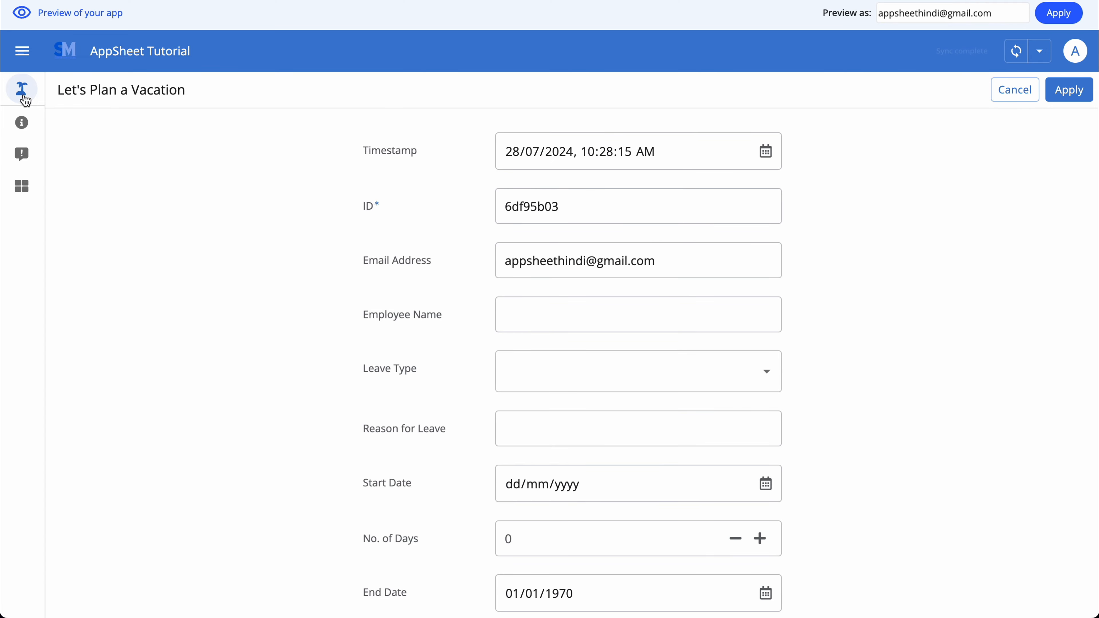
In a new leave form, enter employee name AppSheet and choose leave type WFH.
{"action": "left_click", "coordinate": [24, 95]}
{"action": "left_click", "coordinate": [578, 305]}
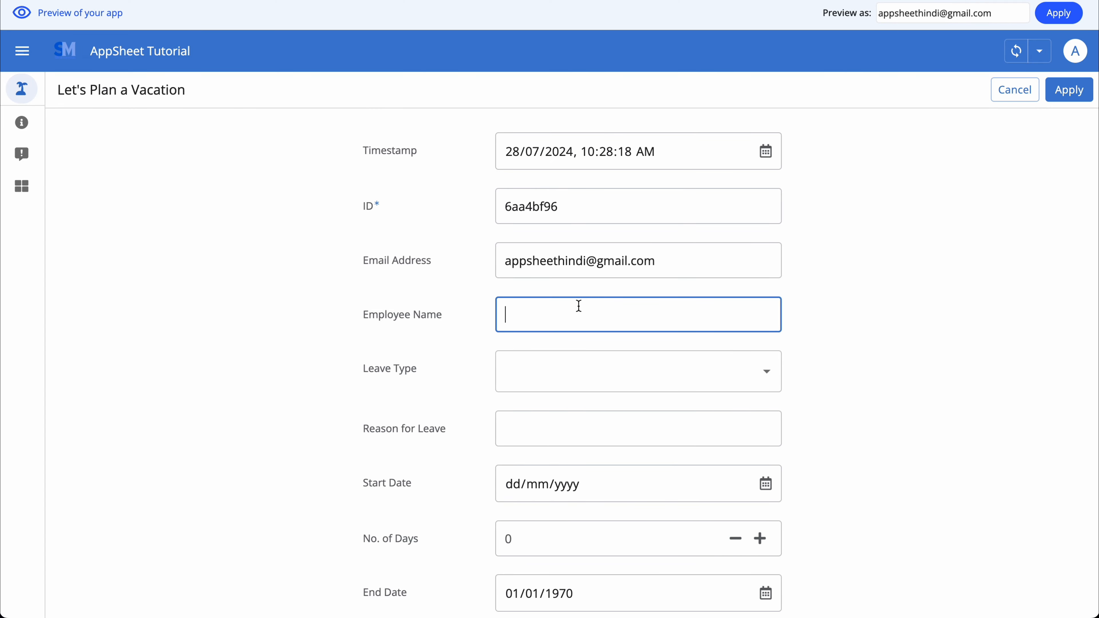
{"action": "left_click", "coordinate": [562, 371]}
{"action": "left_click", "coordinate": [561, 492]}
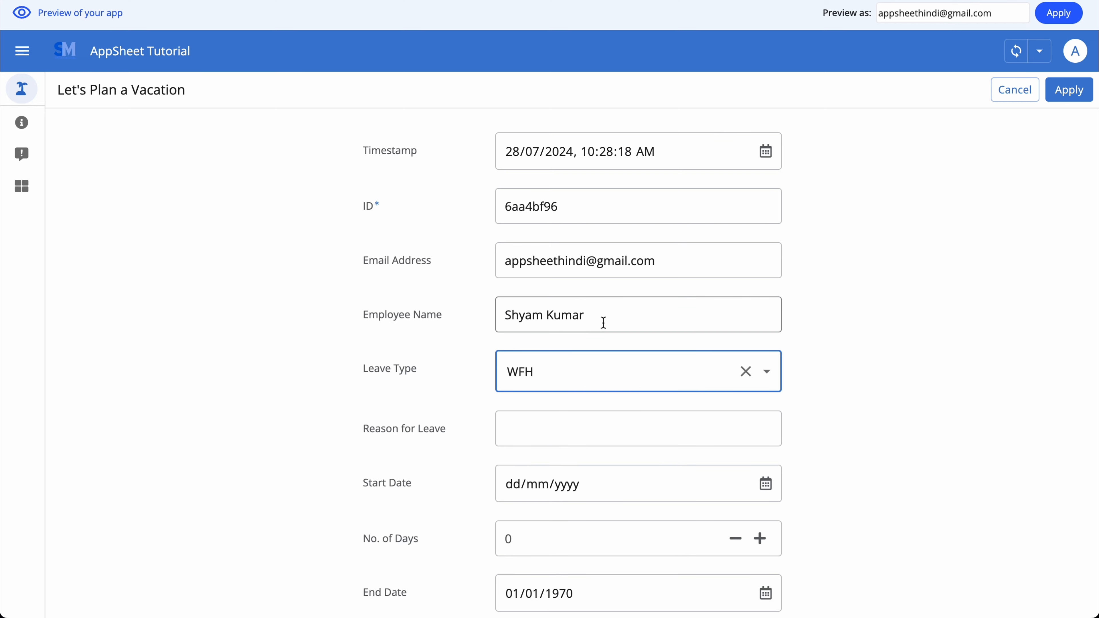
{"action": "left_click_drag", "start_coordinate": [601, 319], "coordinate": [451, 324]}
{"action": "type", "text": "AppShe"}
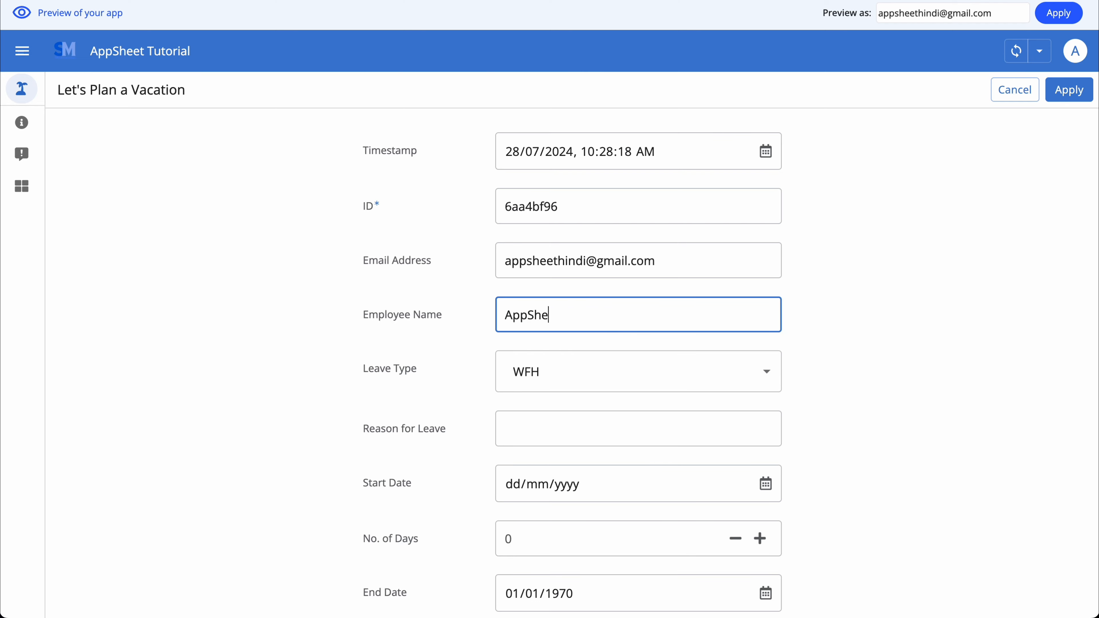
{"action": "type", "text": "et"}
{"action": "scroll", "coordinate": [866, 334], "scroll_direction": "down", "scroll_amount": 2}
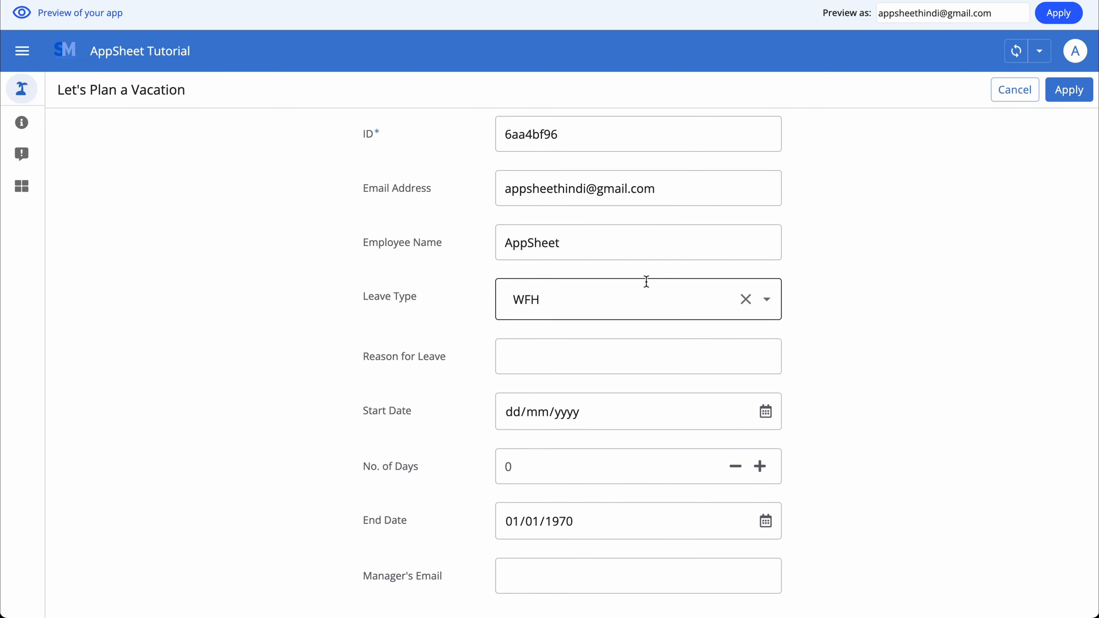
Enter the reason 'Due to heavy Rain' and a start date of 28 July 2024.
{"action": "left_click", "coordinate": [537, 354]}
{"action": "type", "text": "Ha"}
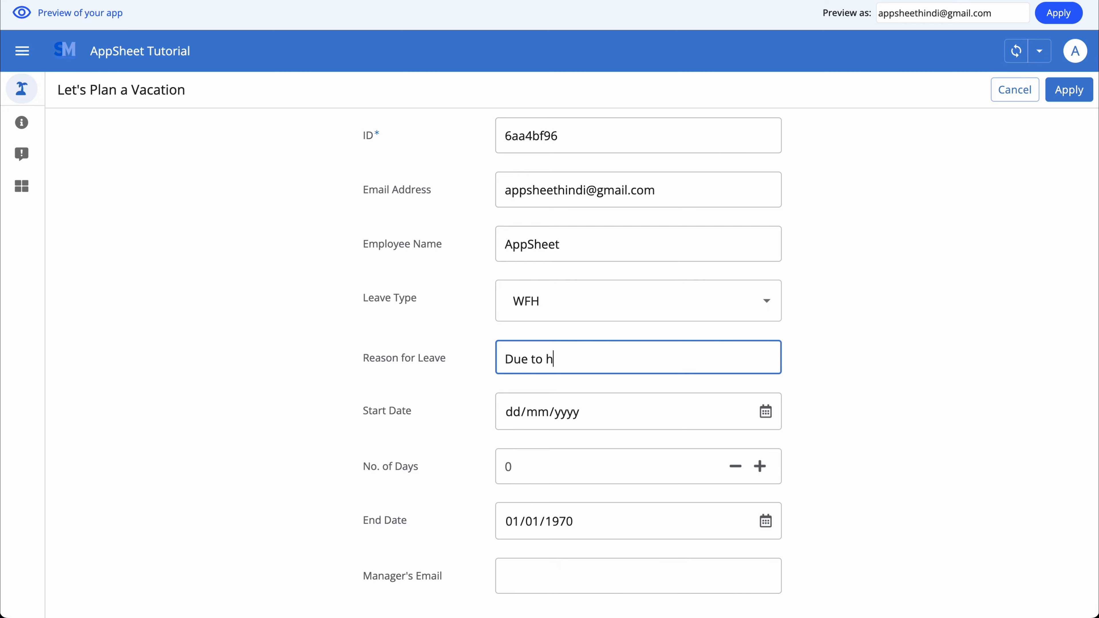
{"action": "type", "text": "e to heavy Rain"}
{"action": "left_click", "coordinate": [874, 416]}
{"action": "left_click", "coordinate": [766, 413]}
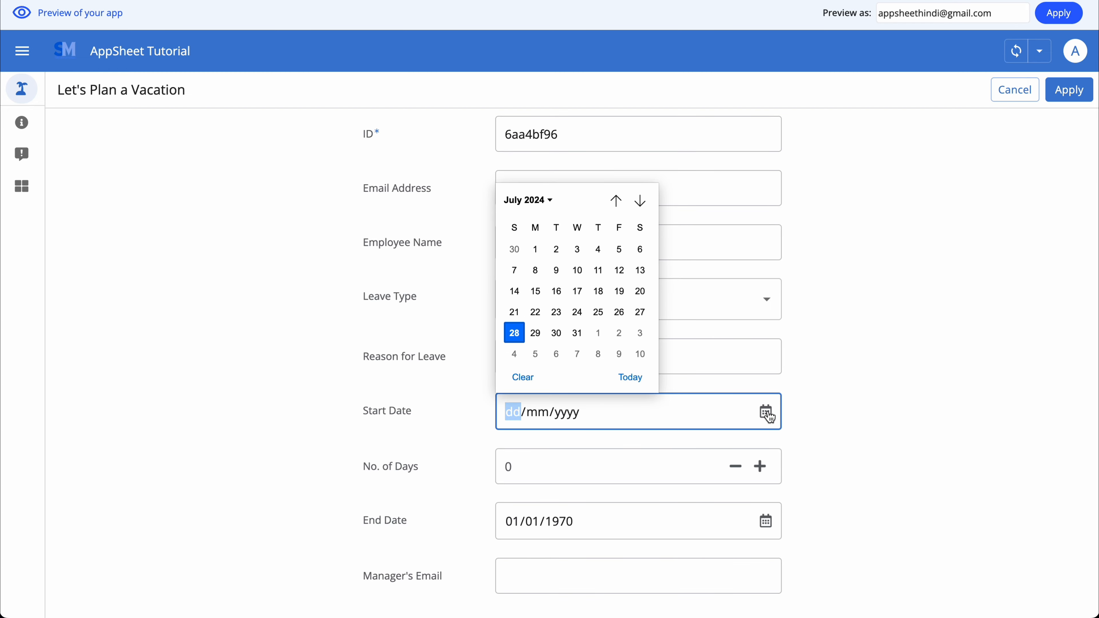
{"action": "left_click", "coordinate": [513, 337]}
{"action": "left_click", "coordinate": [858, 418]}
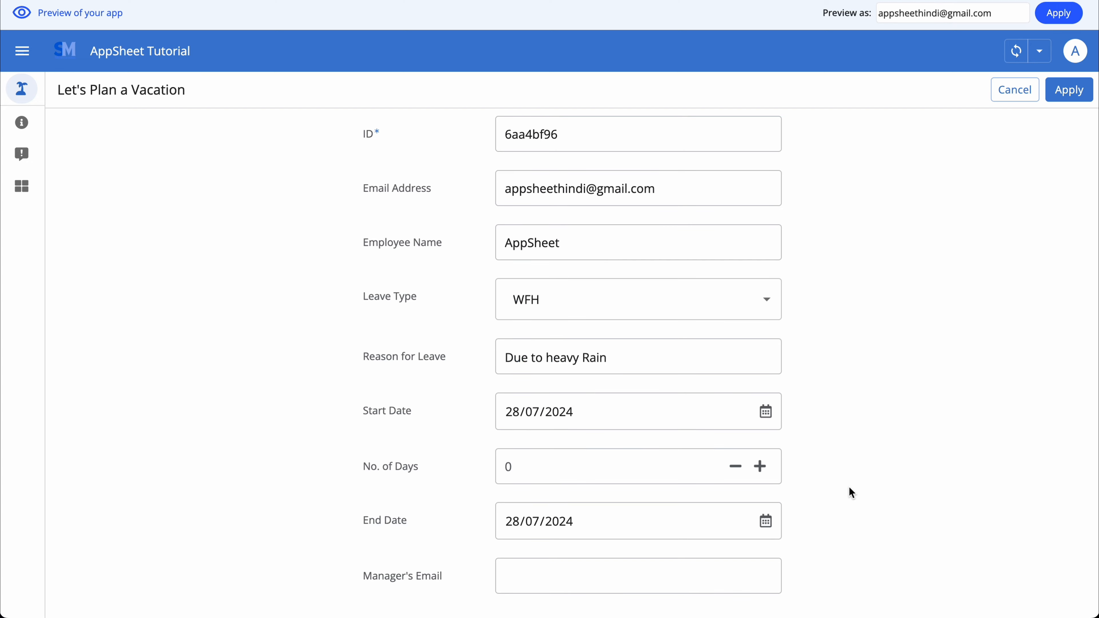
Fill in the manager's email address and submit the leave application.
{"action": "left_click", "coordinate": [511, 591]}
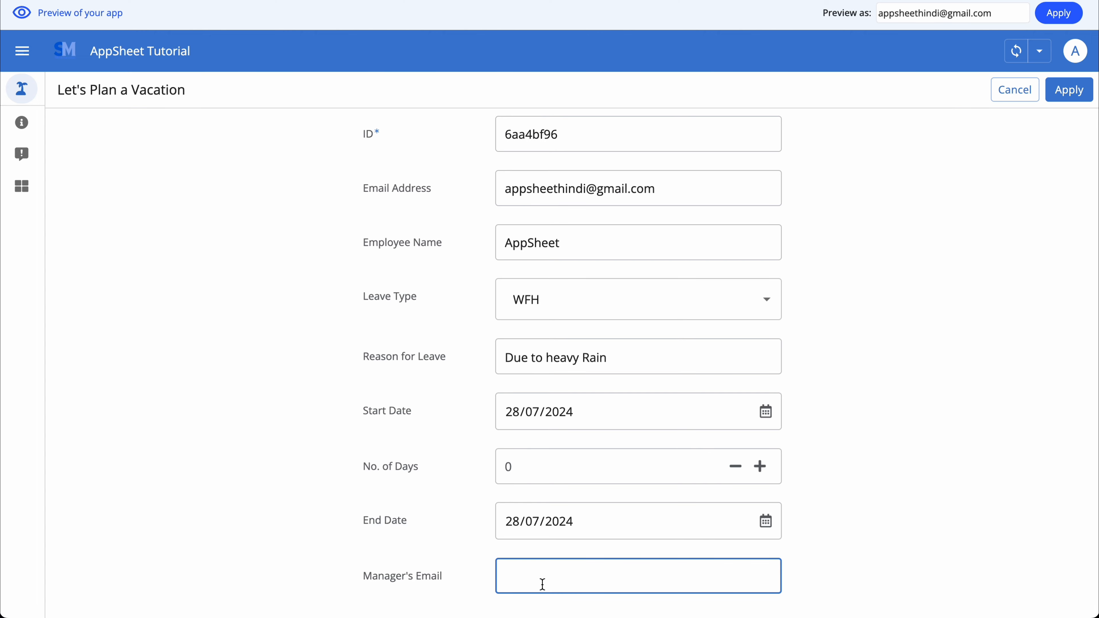
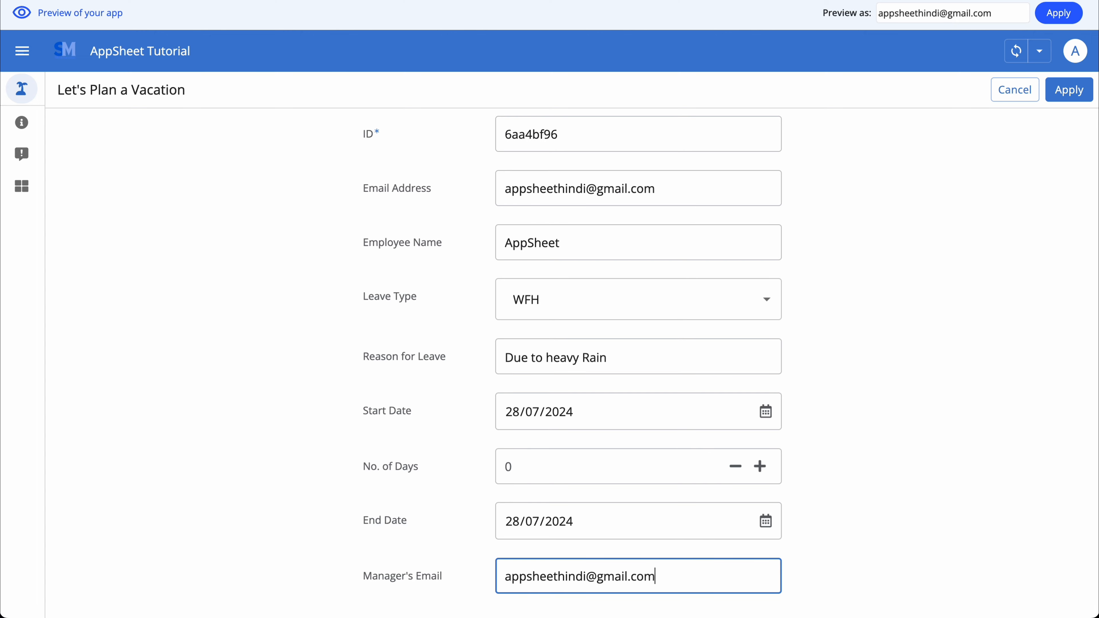
{"action": "left_click", "coordinate": [1074, 92]}
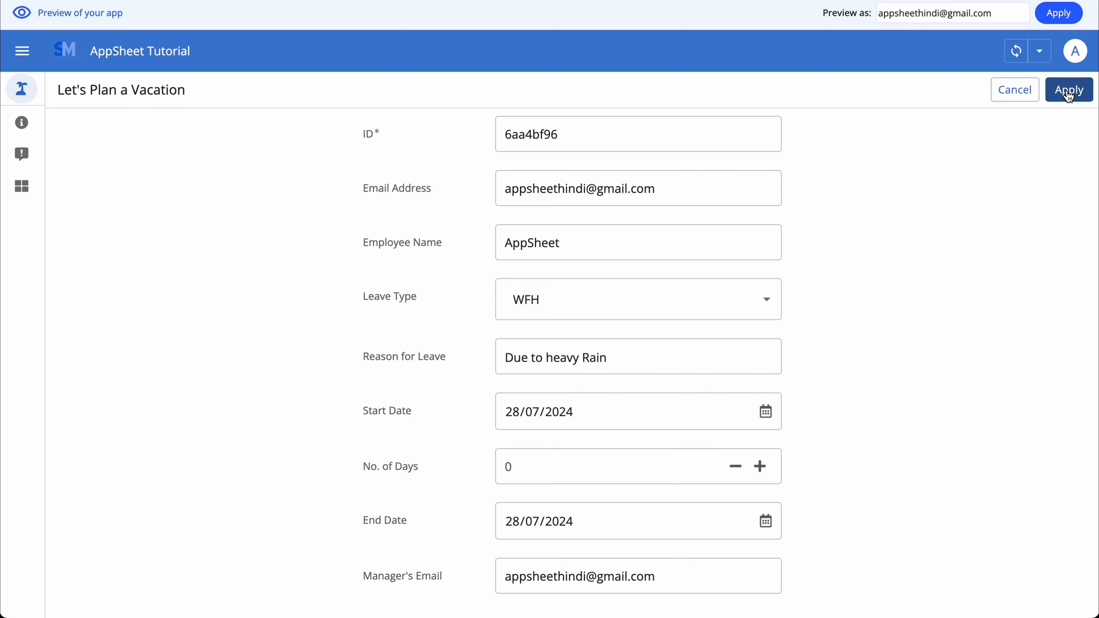
{"action": "left_click", "coordinate": [1072, 93]}
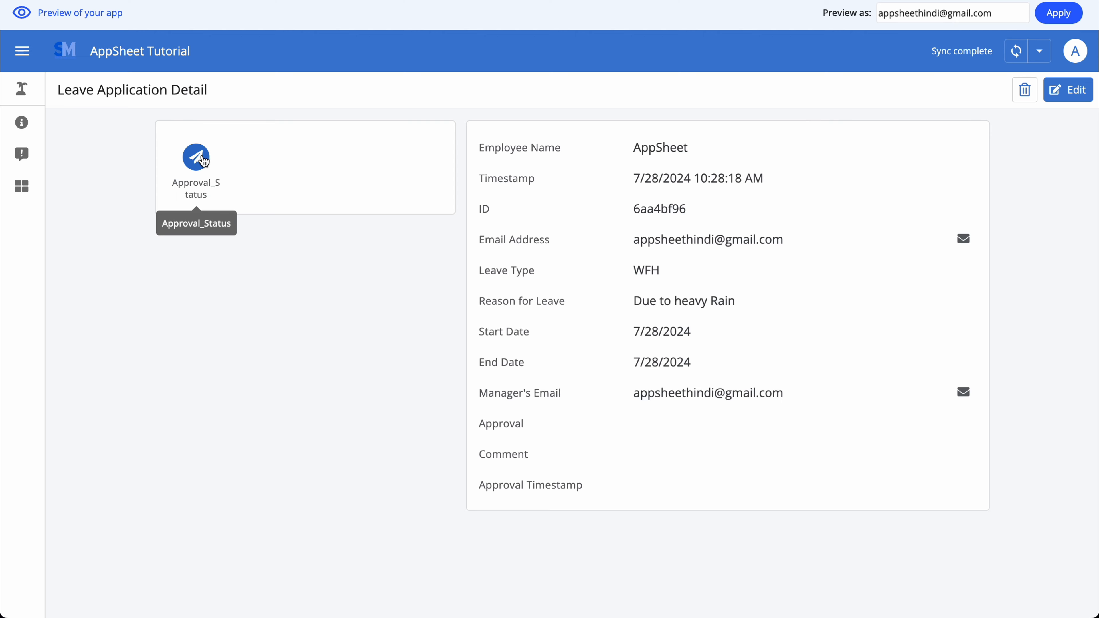
Run Approval_Status on the new leave request, then cancel the approval comment without saving.
{"action": "left_click", "coordinate": [199, 166]}
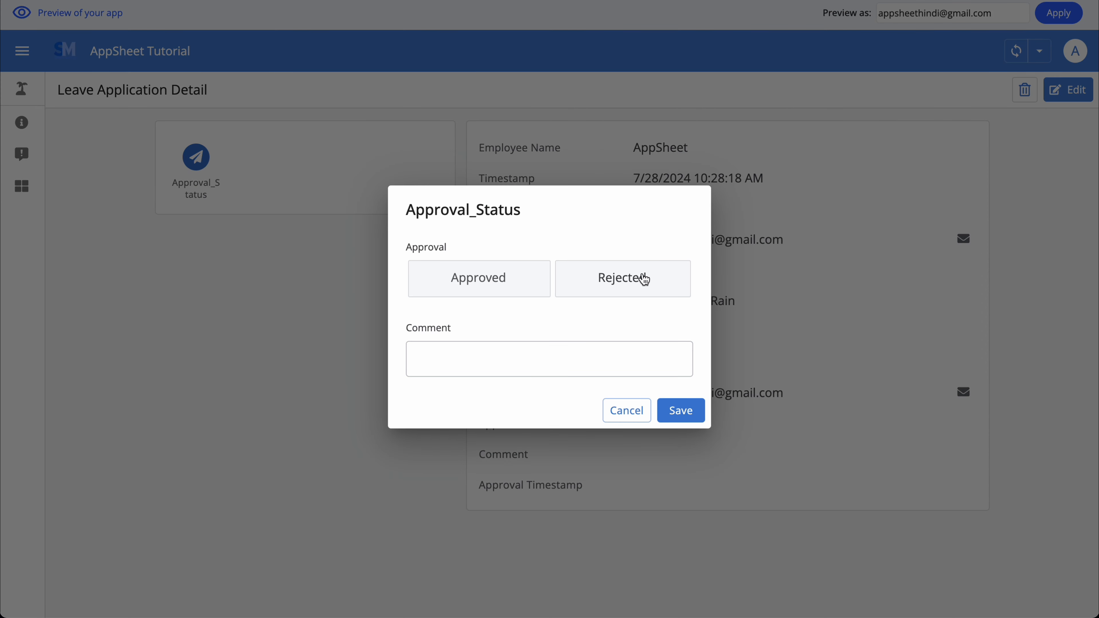
{"action": "left_click", "coordinate": [493, 360]}
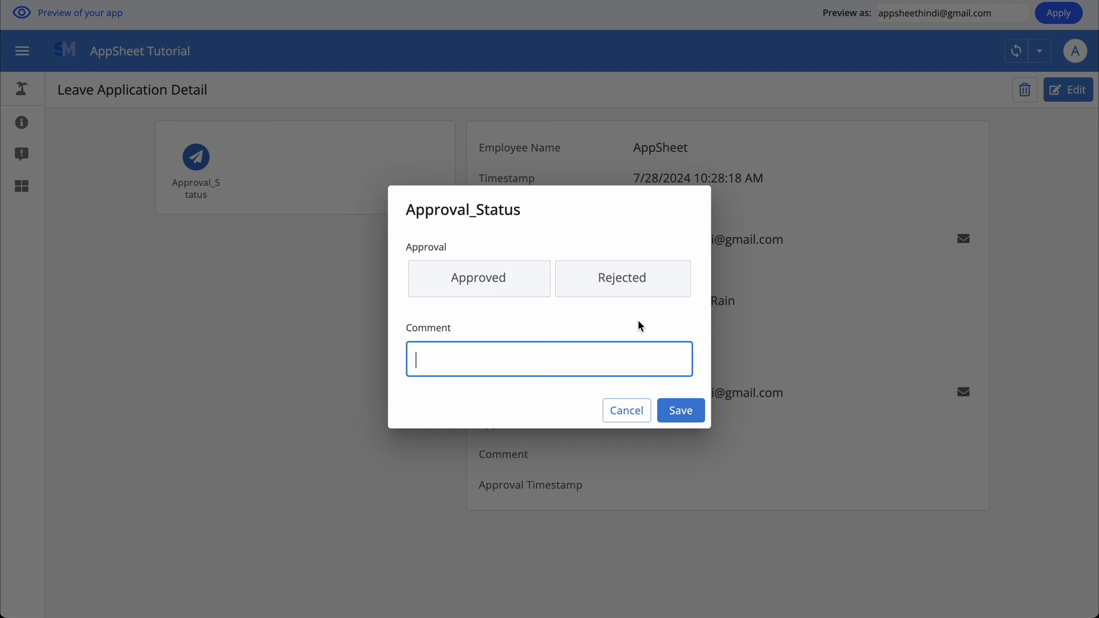
{"action": "left_click", "coordinate": [626, 411]}
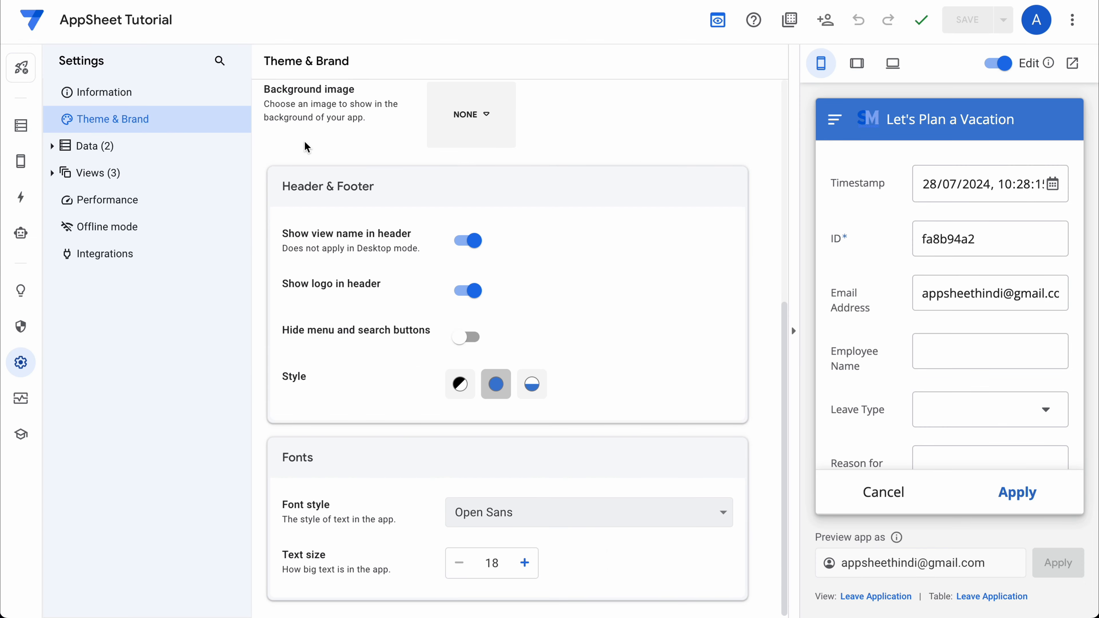
Add a new view to the app named 'Review Leave Application'.
{"action": "left_click", "coordinate": [21, 161]}
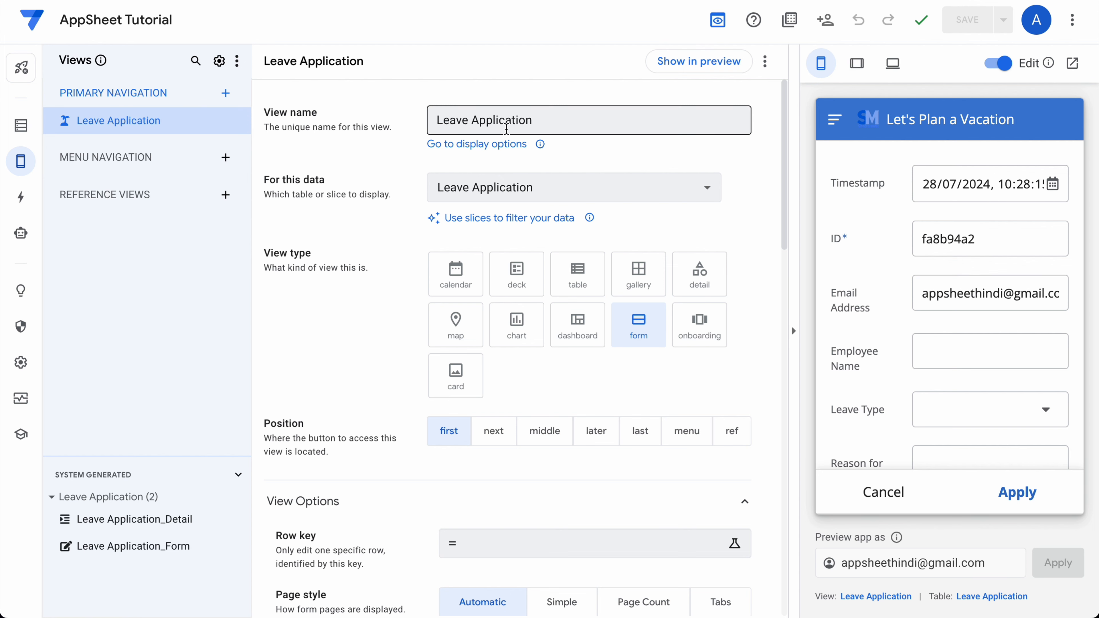
{"action": "left_click", "coordinate": [223, 95]}
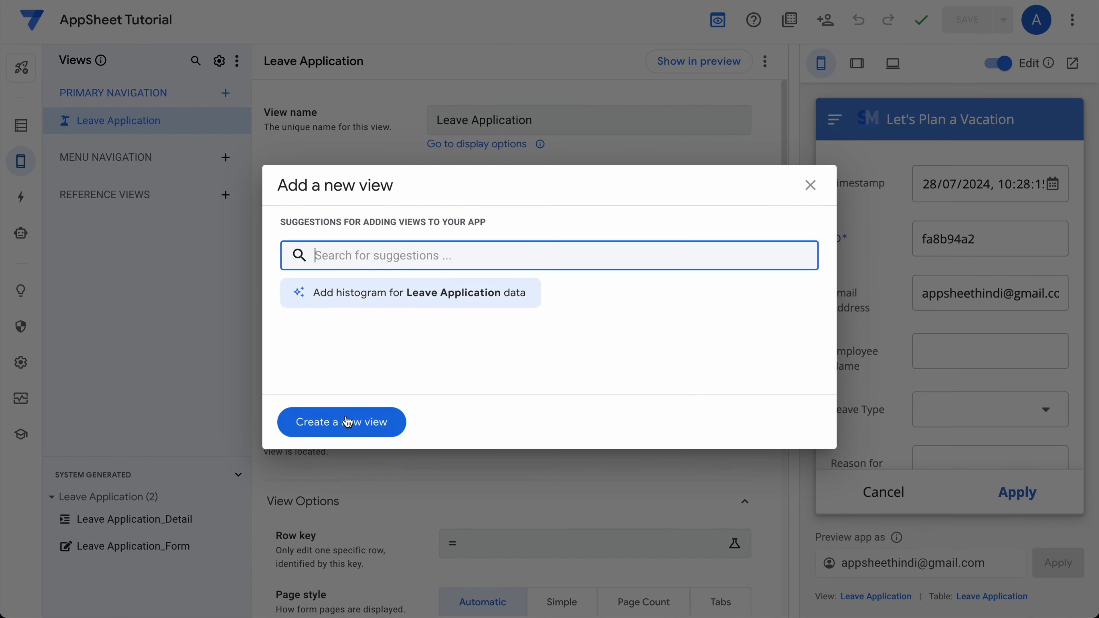
{"action": "left_click", "coordinate": [309, 428]}
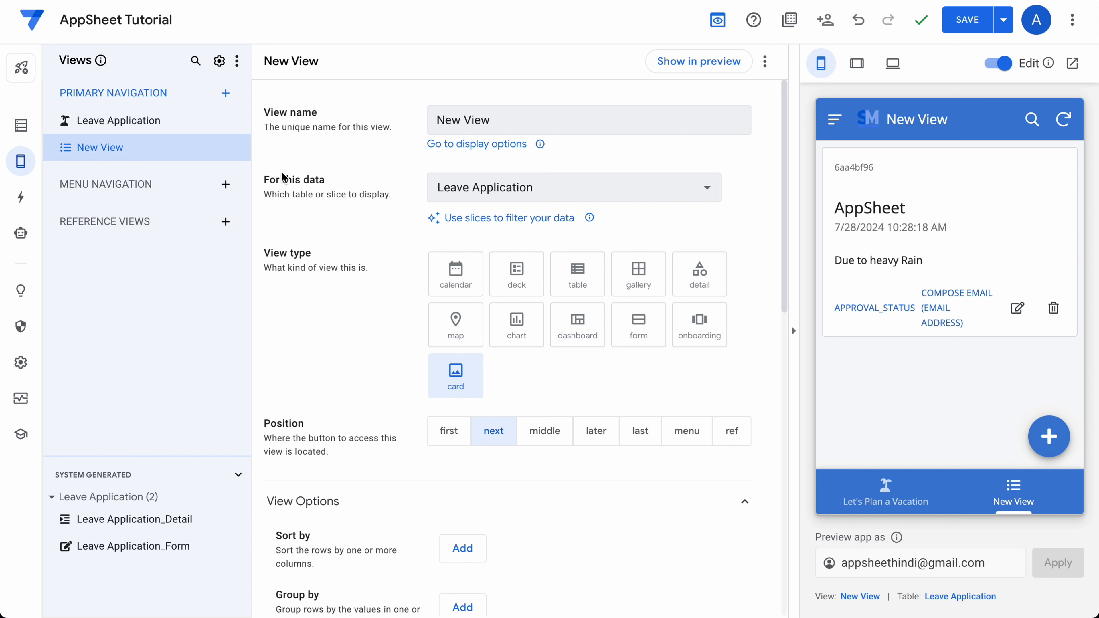
{"action": "left_click", "coordinate": [128, 146]}
{"action": "type", "text": "Review Leave"}
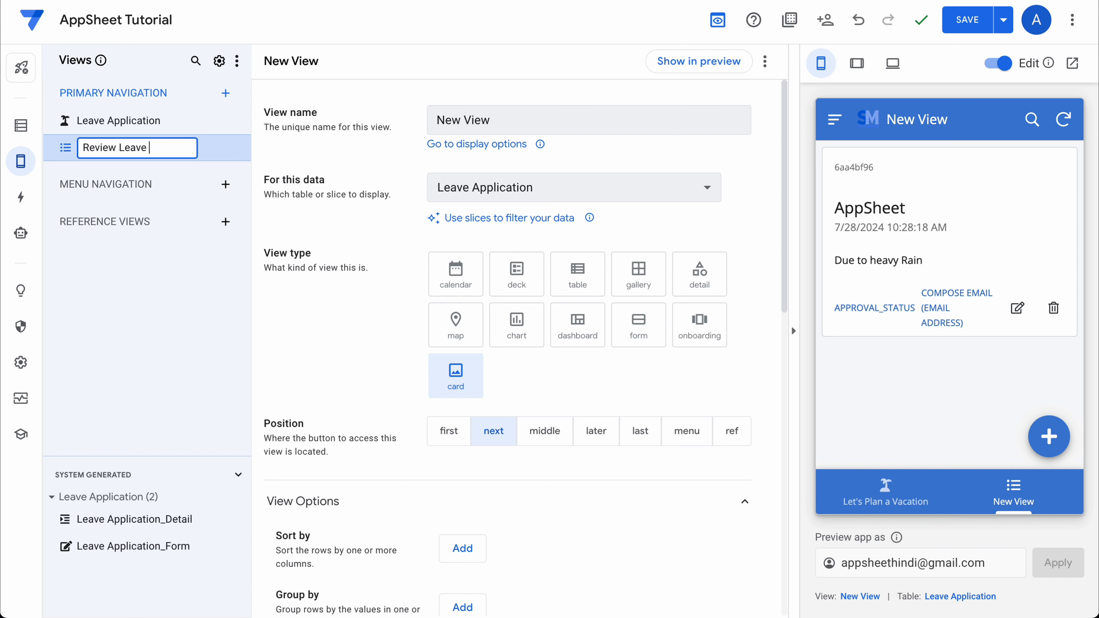
{"action": "type", "text": " Application"}
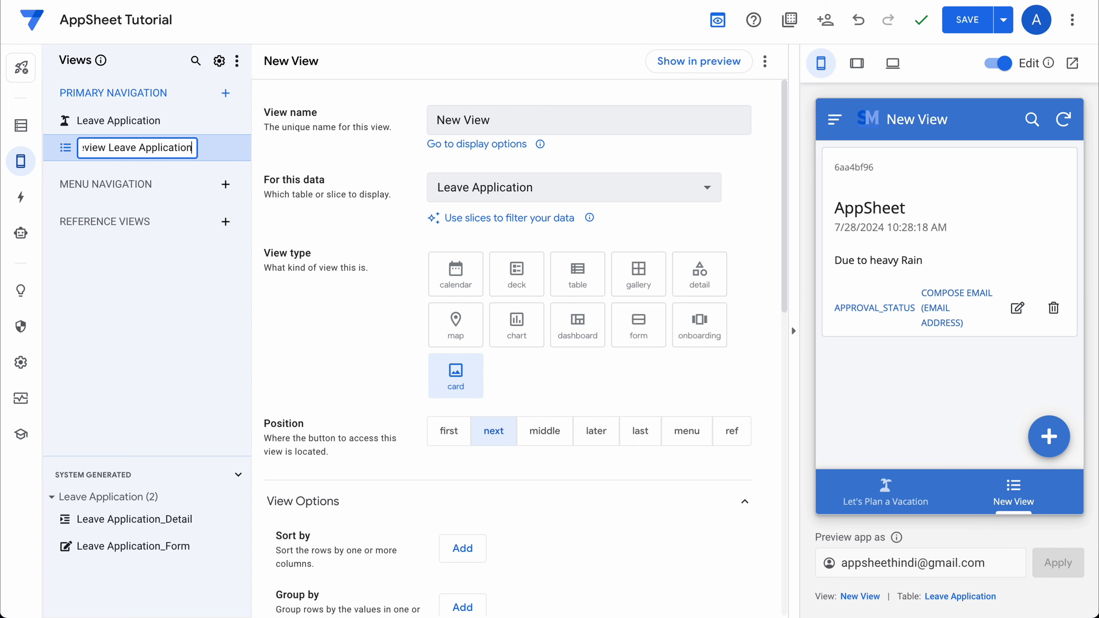
{"action": "key", "text": "Return"}
Give the view the first icon found by searching 'search' in its Display settings.
{"action": "scroll", "coordinate": [380, 279], "scroll_direction": "down", "scroll_amount": 5}
{"action": "scroll", "coordinate": [380, 281], "scroll_direction": "down", "scroll_amount": 5}
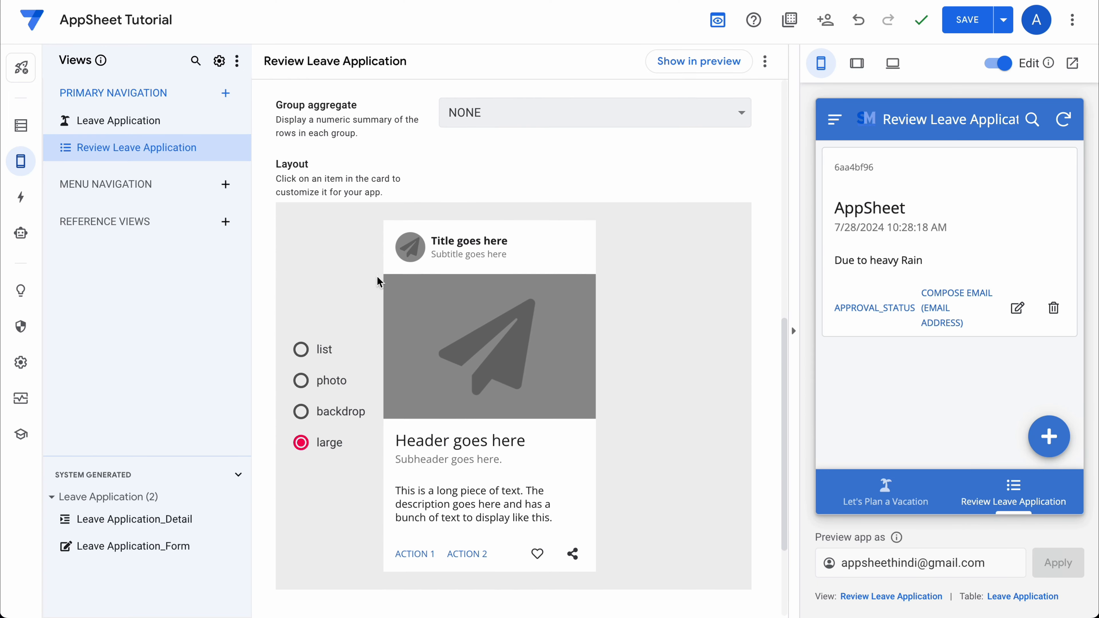
{"action": "scroll", "coordinate": [380, 280], "scroll_direction": "up", "scroll_amount": 10}
{"action": "scroll", "coordinate": [380, 282], "scroll_direction": "down", "scroll_amount": 4}
{"action": "scroll", "coordinate": [380, 281], "scroll_direction": "down", "scroll_amount": 10}
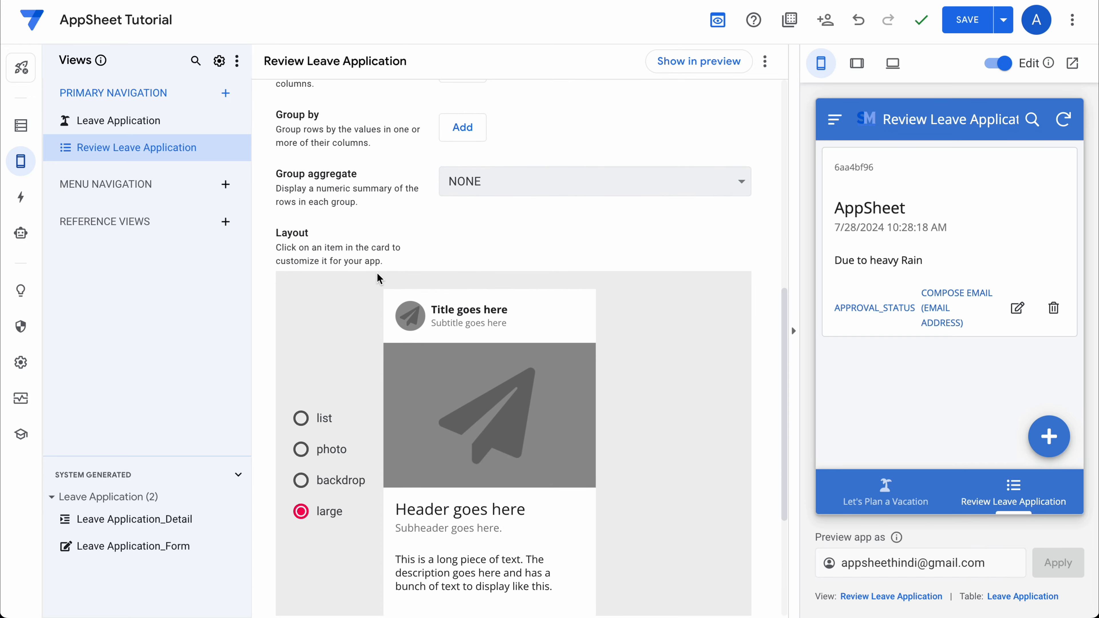
{"action": "left_click", "coordinate": [382, 496]}
{"action": "scroll", "coordinate": [533, 321], "scroll_direction": "down", "scroll_amount": 1}
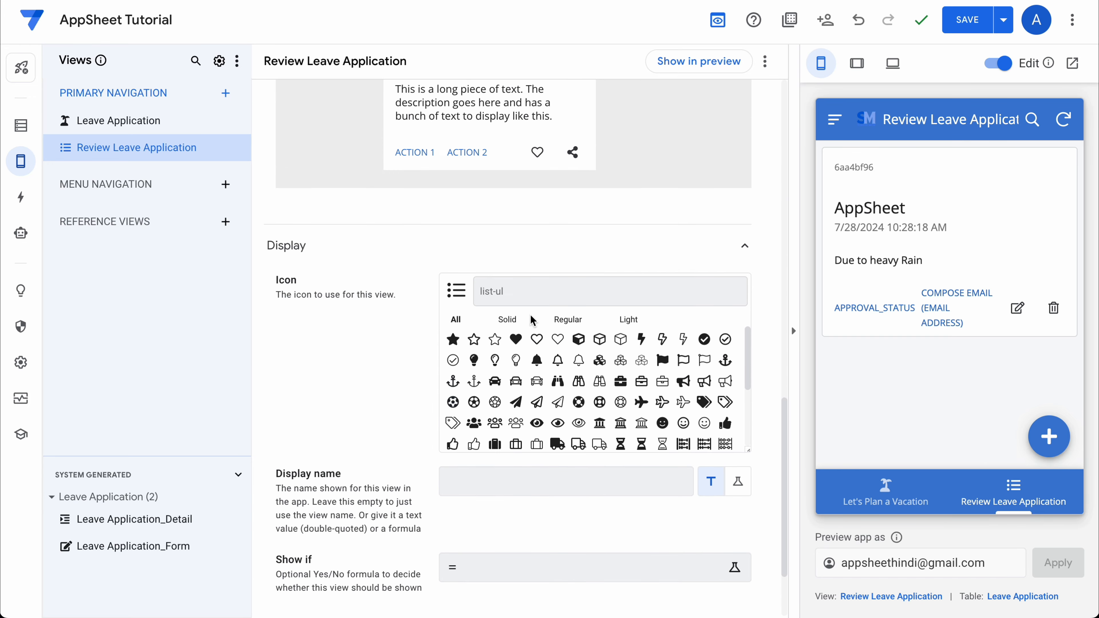
{"action": "left_click", "coordinate": [547, 296]}
{"action": "type", "text": "revi"}
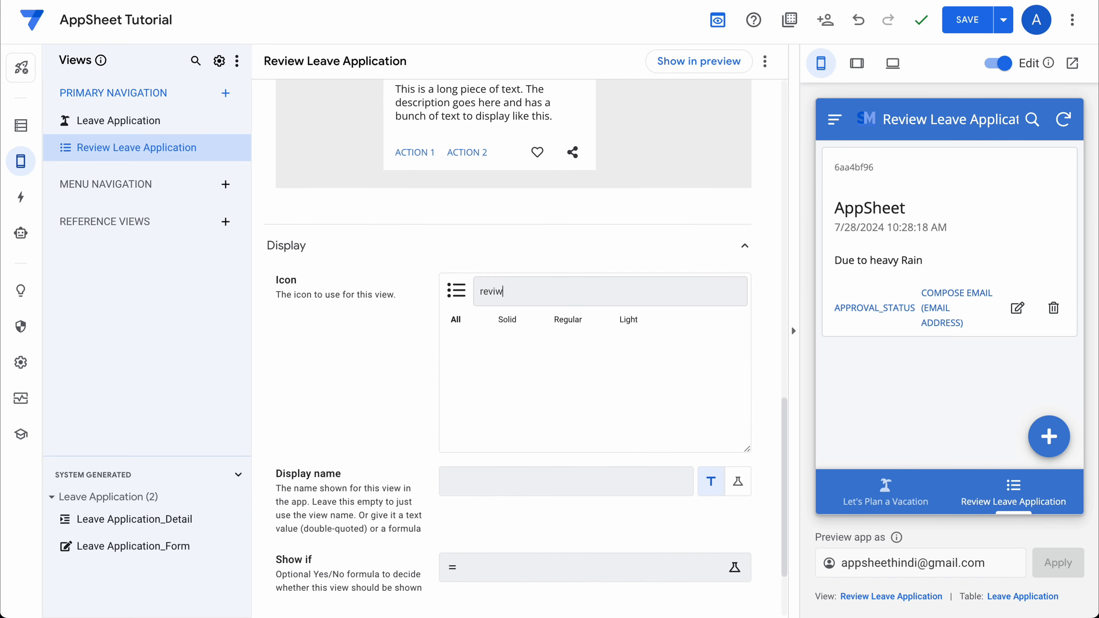
{"action": "type", "text": "ew"}
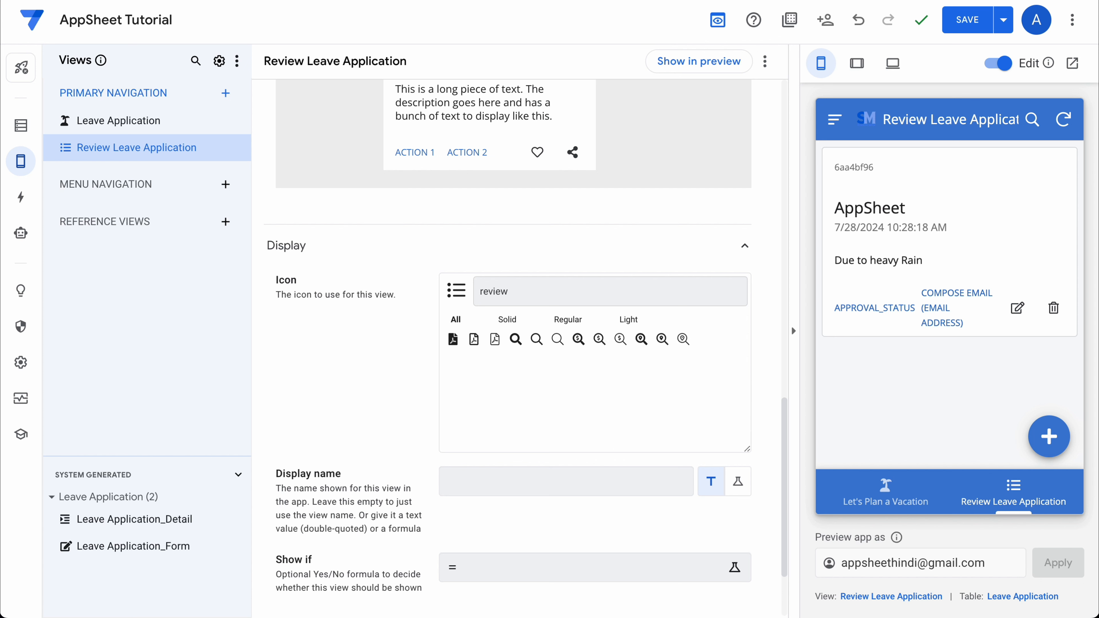
{"action": "key", "text": "ctrl+a"}
{"action": "key", "text": "BackSpace"}
{"action": "type", "text": "to do"}
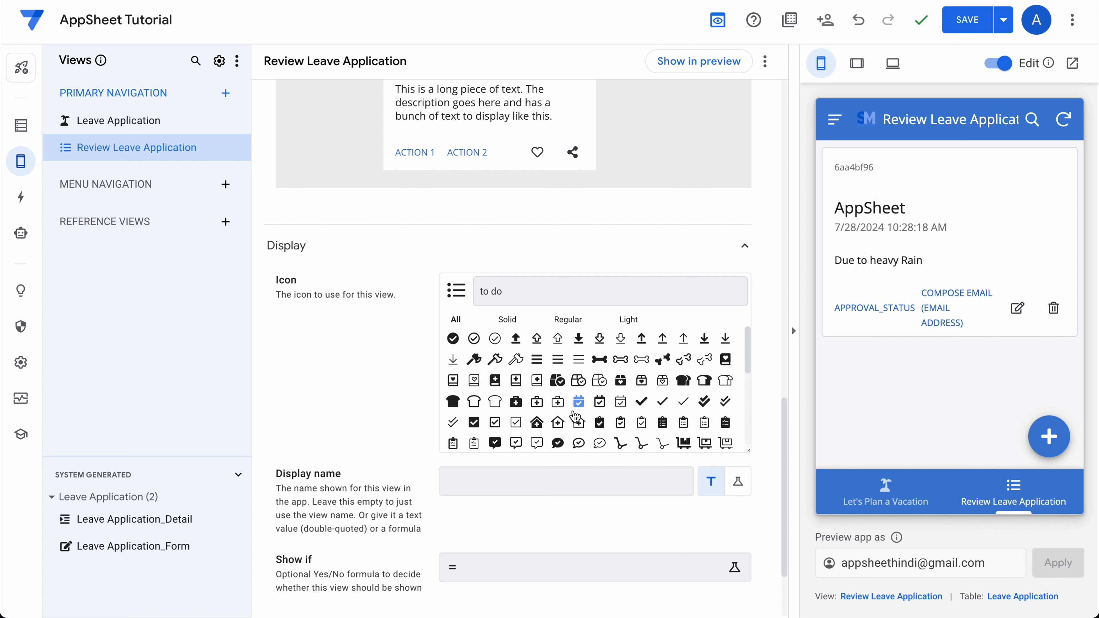
{"action": "scroll", "coordinate": [576, 409], "scroll_direction": "down", "scroll_amount": 5}
{"action": "scroll", "coordinate": [576, 418], "scroll_direction": "down", "scroll_amount": 2}
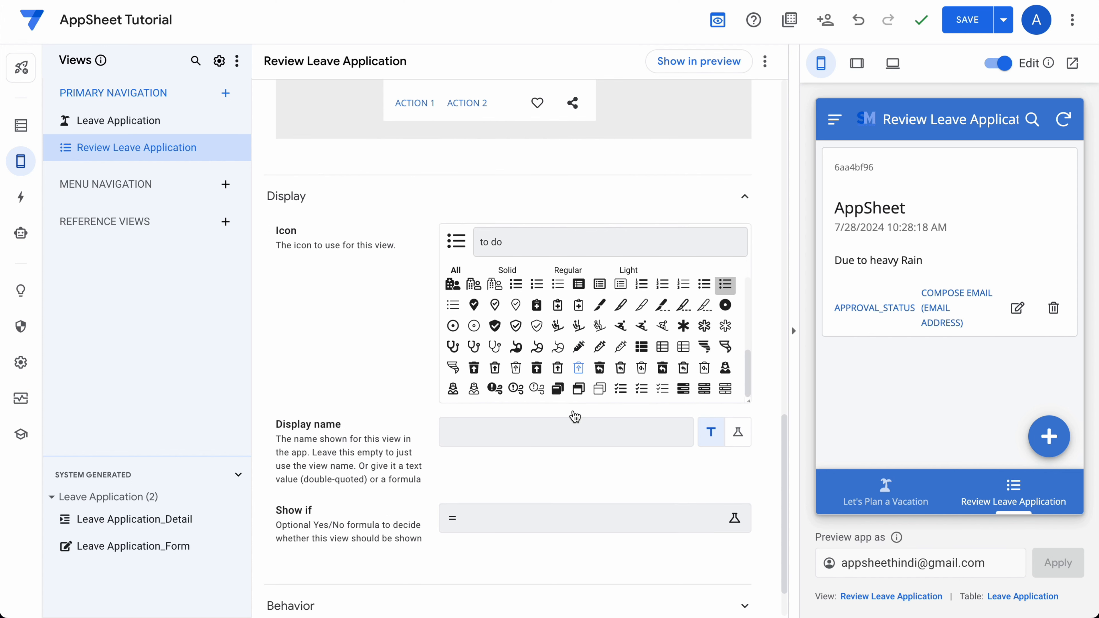
{"action": "key", "text": "ctrl+a"}
{"action": "type", "text": "search"}
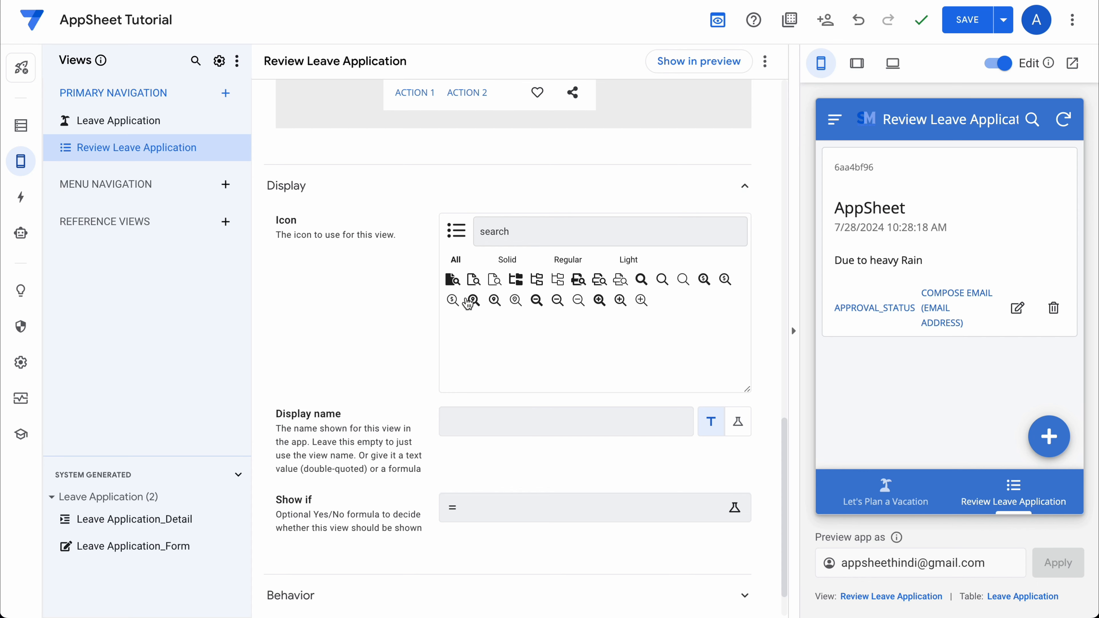
{"action": "left_click", "coordinate": [452, 280]}
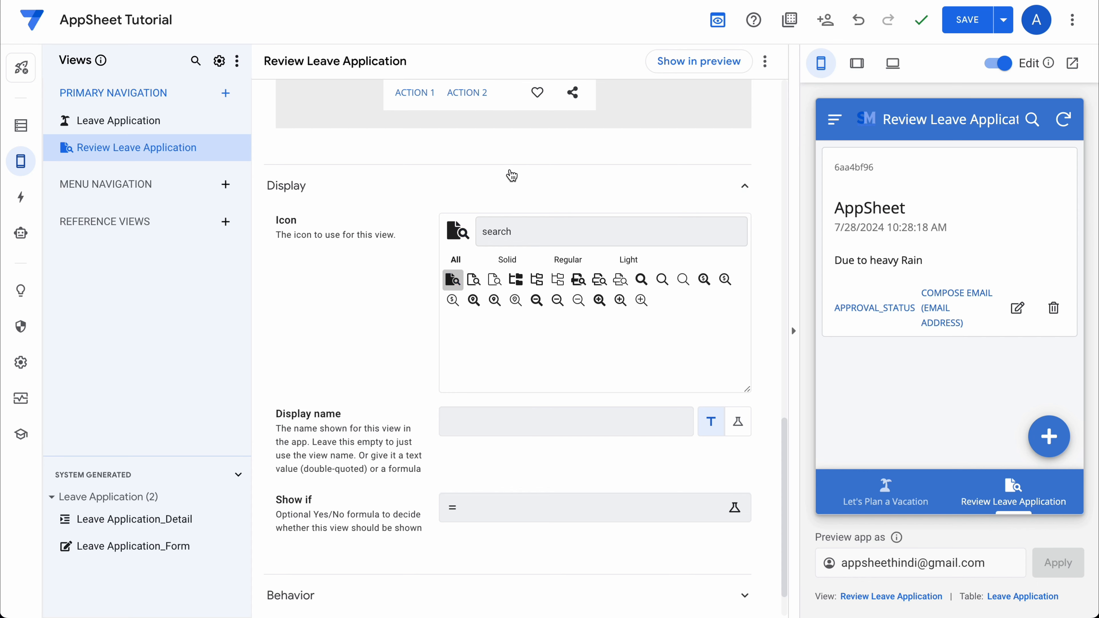
{"action": "scroll", "coordinate": [433, 251], "scroll_direction": "up", "scroll_amount": 15}
{"action": "scroll", "coordinate": [418, 265], "scroll_direction": "up", "scroll_amount": 5}
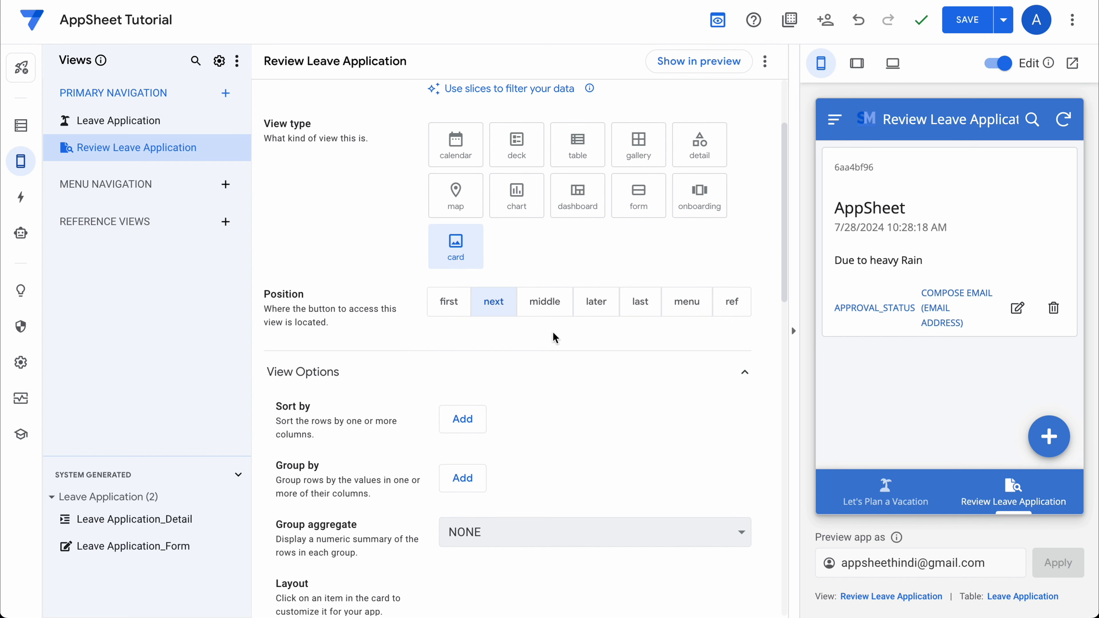
{"action": "scroll", "coordinate": [518, 396], "scroll_direction": "down", "scroll_amount": 4}
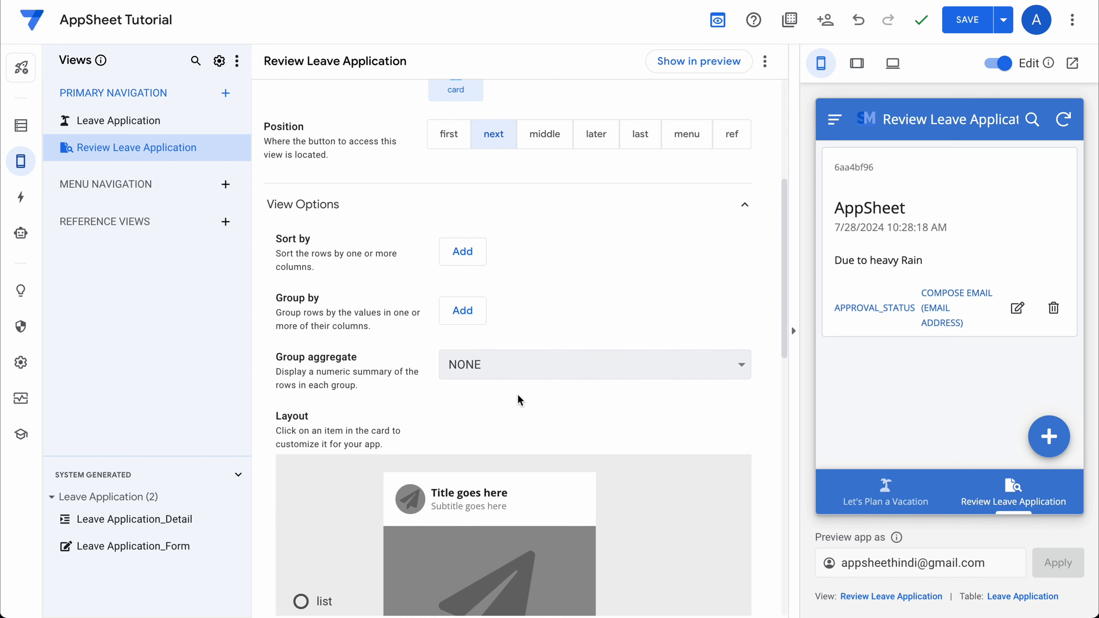
Set the Review Leave Application card's On Click behaviour to Go to details.
{"action": "scroll", "coordinate": [572, 317], "scroll_direction": "down", "scroll_amount": 8}
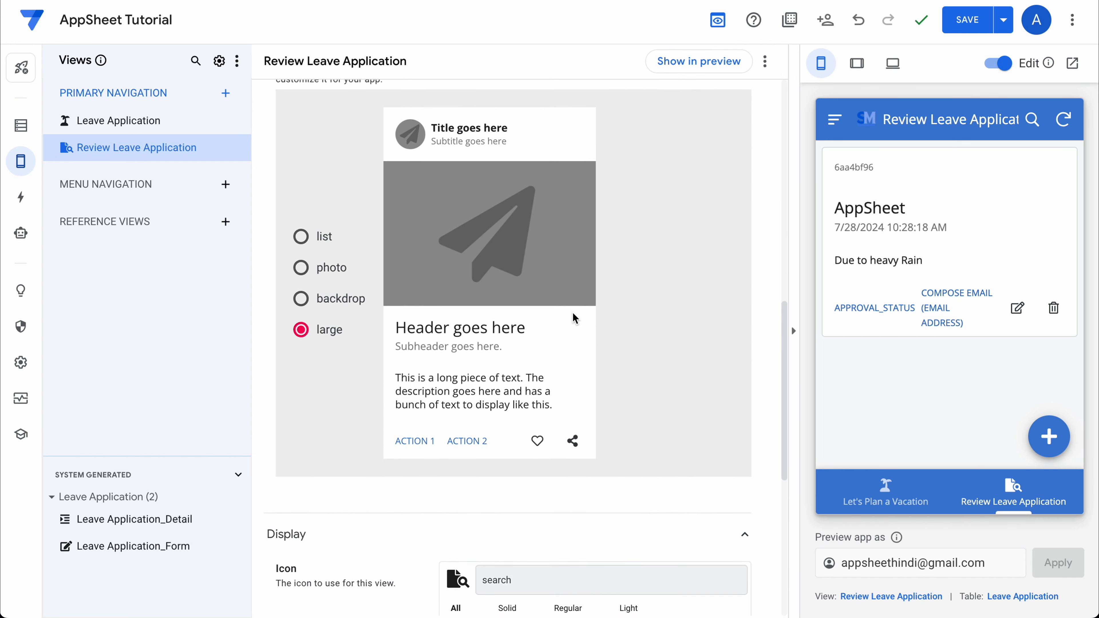
{"action": "left_click", "coordinate": [568, 117]}
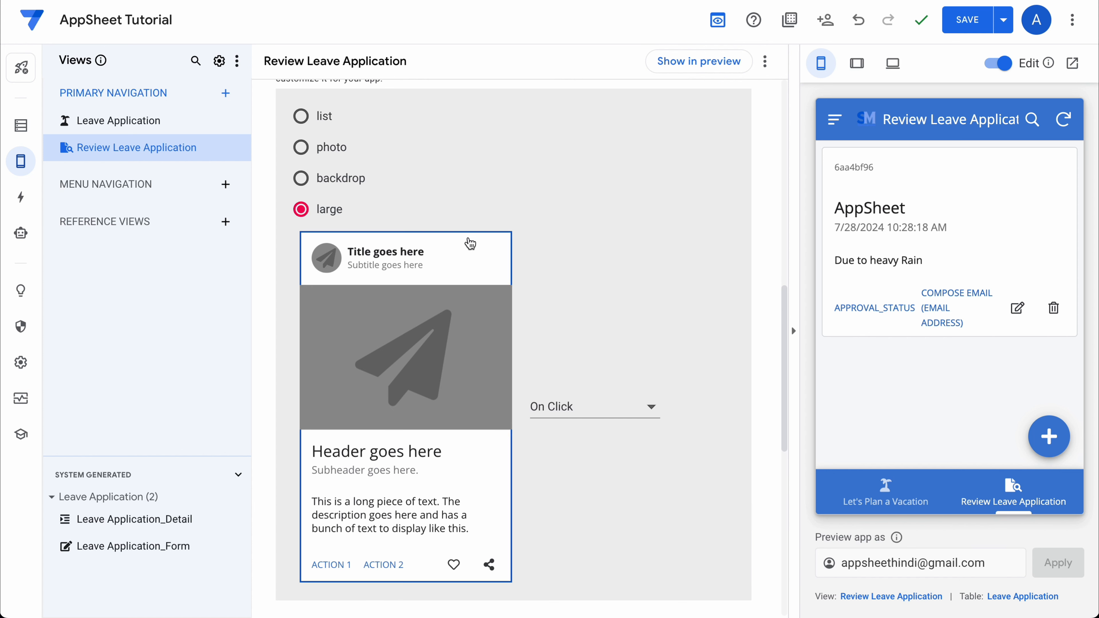
{"action": "scroll", "coordinate": [470, 244], "scroll_direction": "down", "scroll_amount": 1}
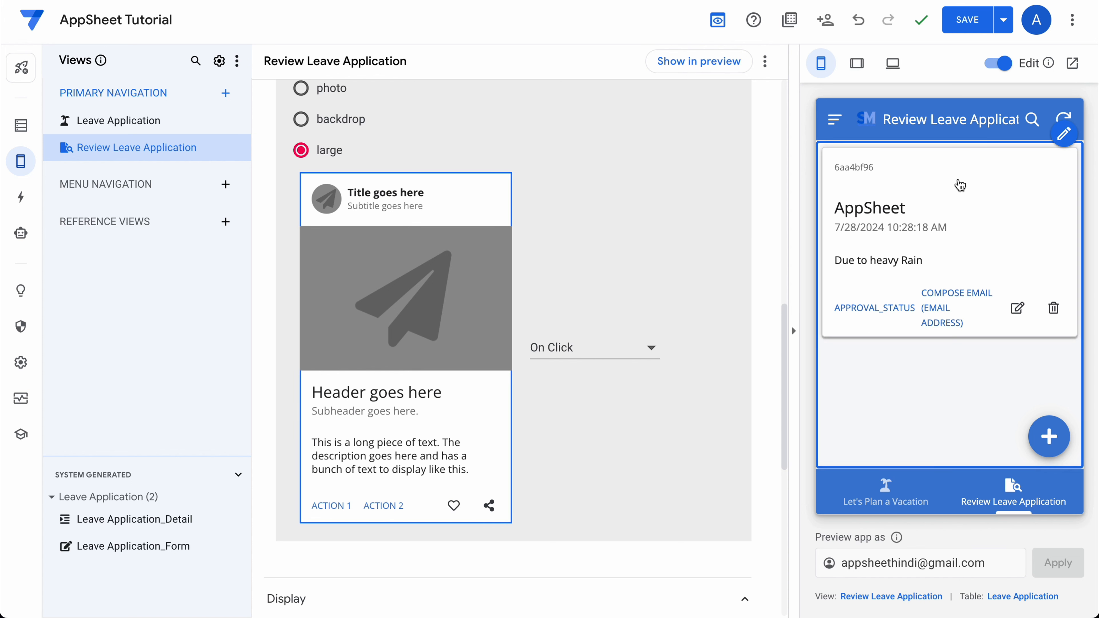
{"action": "left_click", "coordinate": [960, 185]}
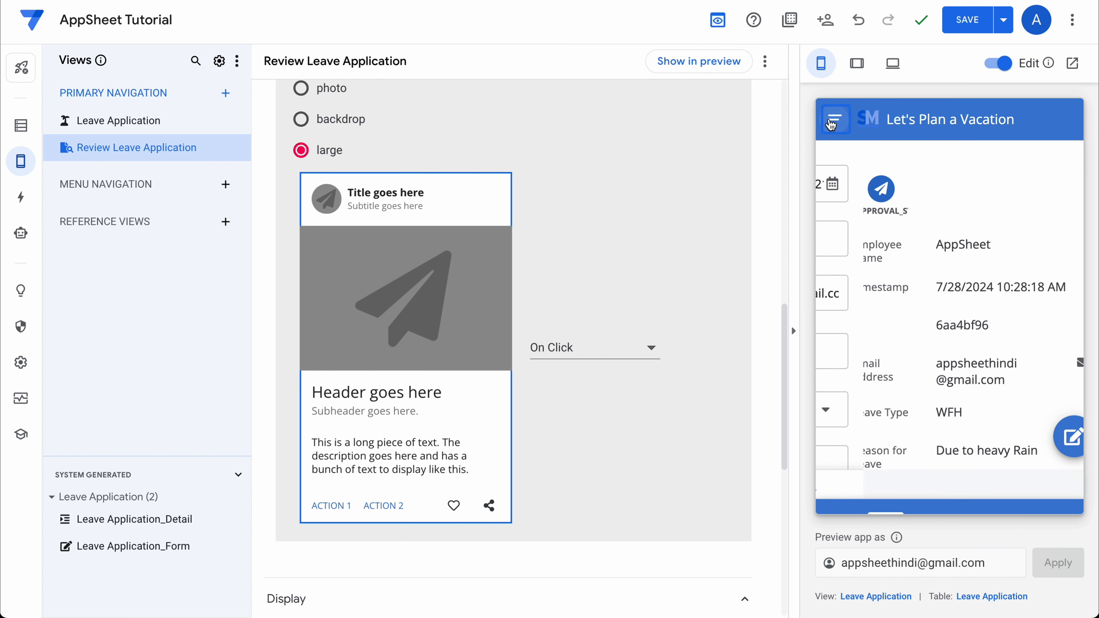
{"action": "left_click", "coordinate": [599, 357]}
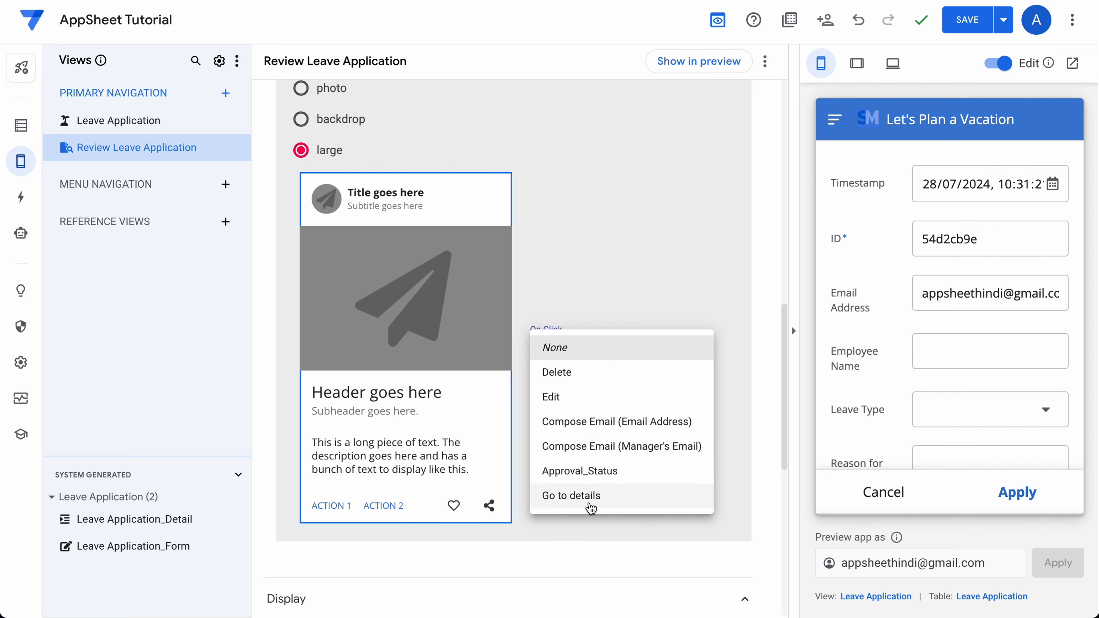
{"action": "left_click", "coordinate": [589, 498]}
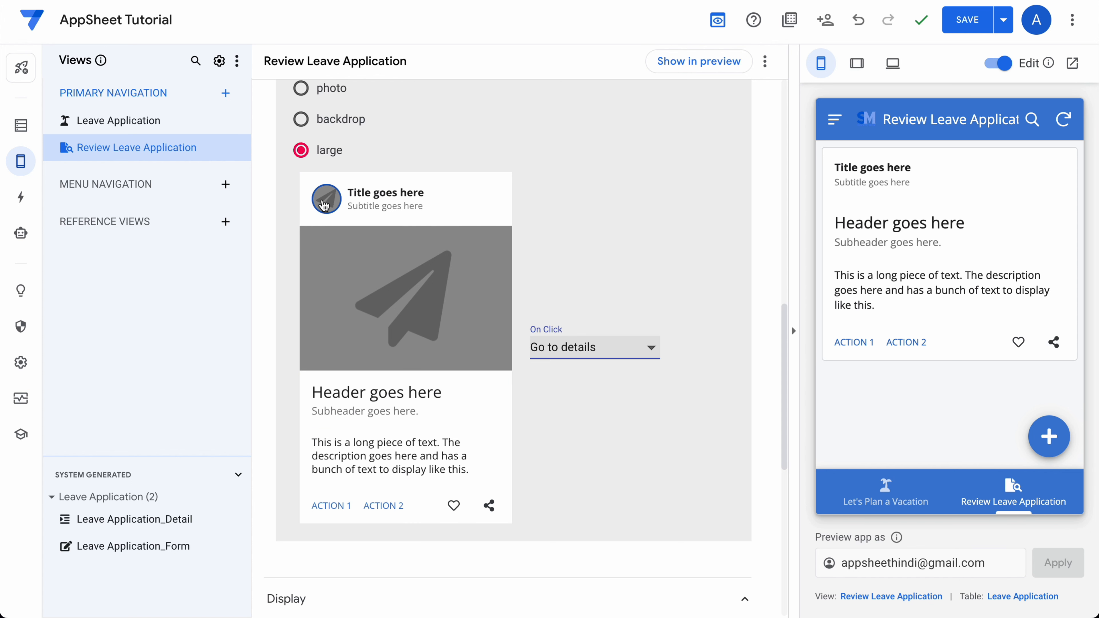
Map the card's title to Leave Type, subtitle to No. of Days, and header to Employee Name.
{"action": "left_click", "coordinate": [385, 193]}
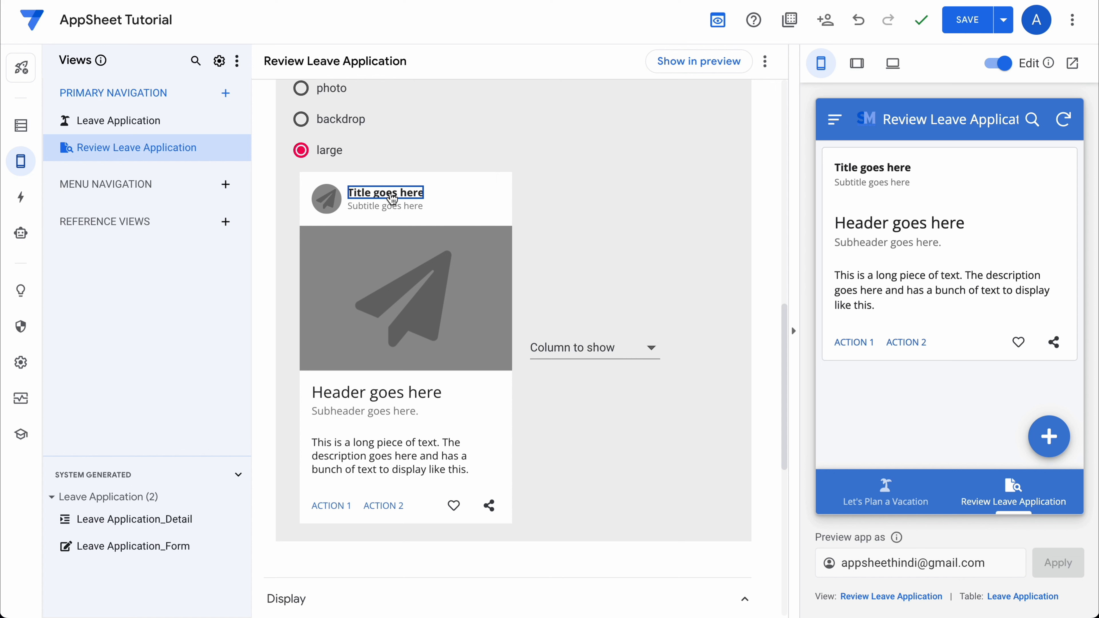
{"action": "left_click", "coordinate": [568, 354]}
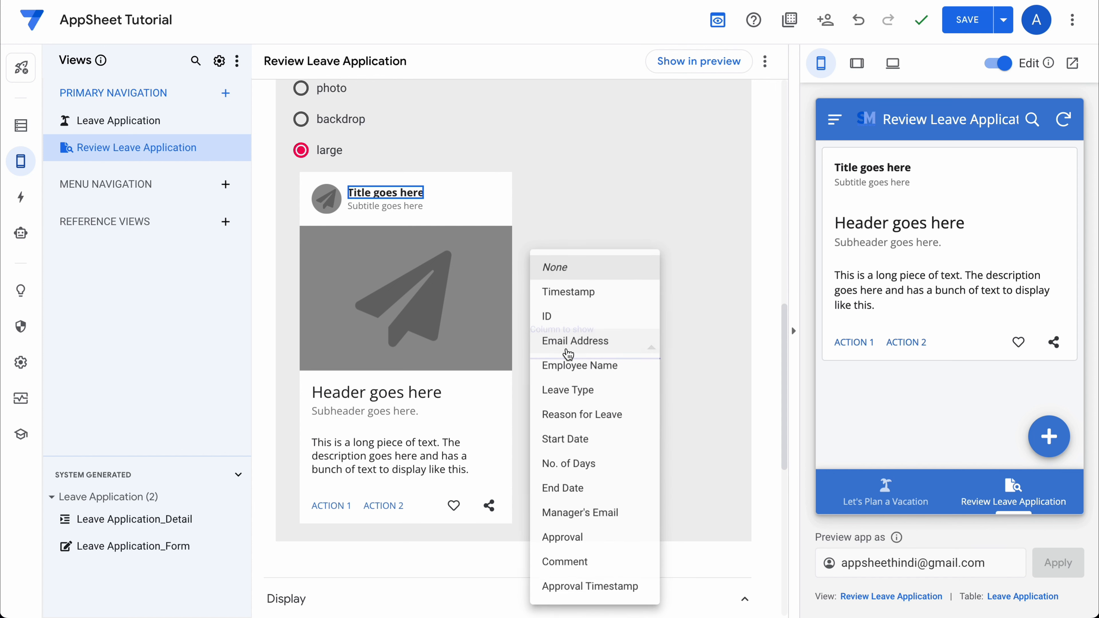
{"action": "left_click", "coordinate": [569, 392]}
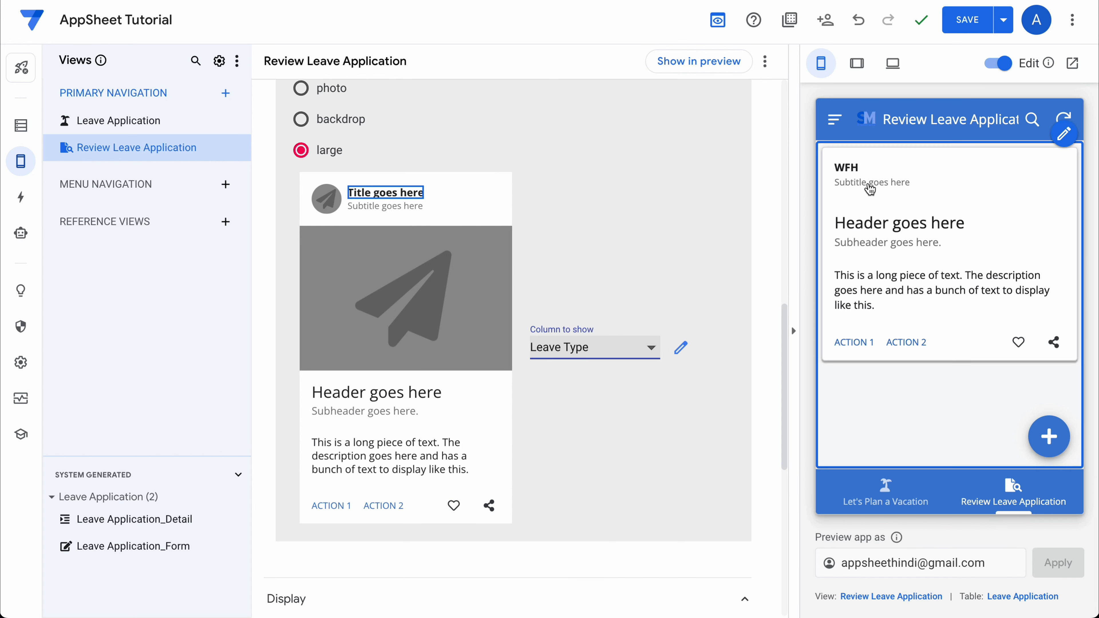
{"action": "left_click", "coordinate": [414, 206]}
{"action": "left_click", "coordinate": [584, 348]}
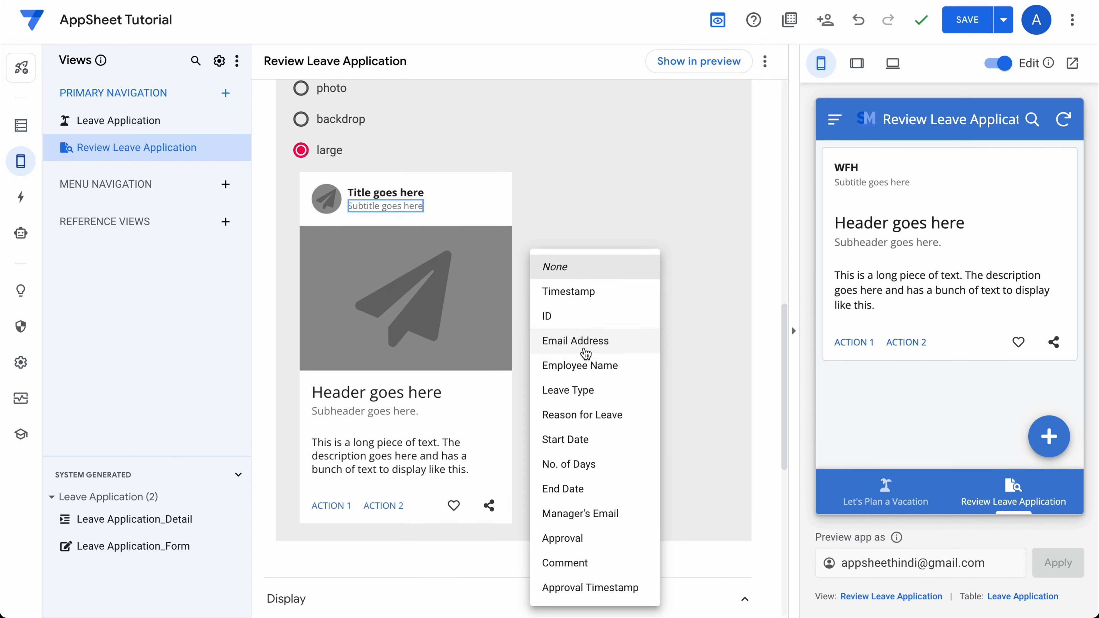
{"action": "left_click", "coordinate": [576, 472]}
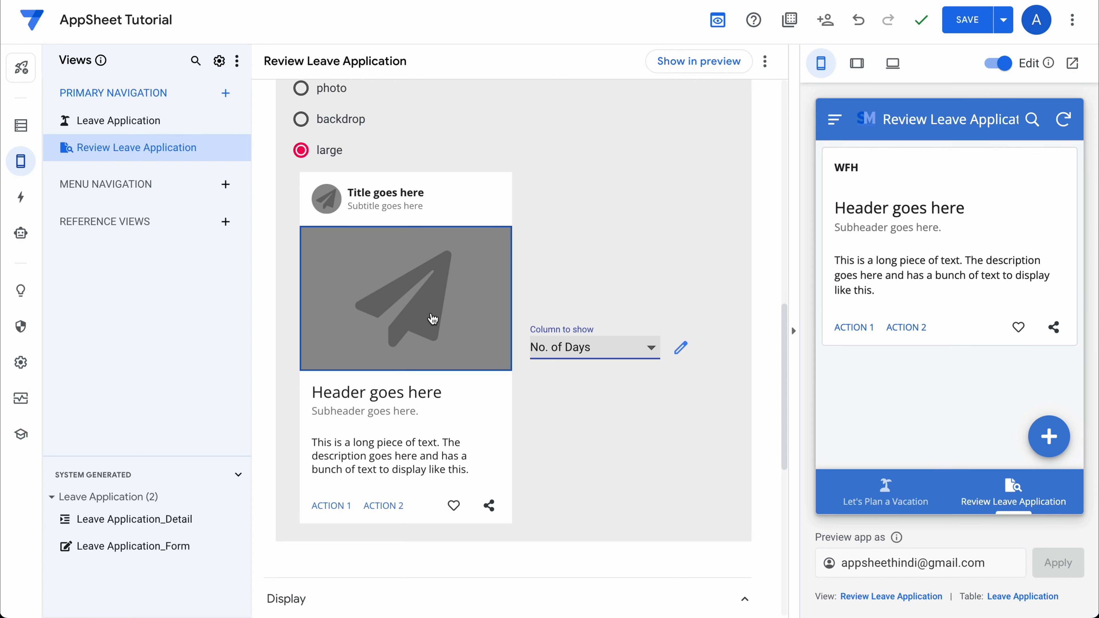
{"action": "left_click", "coordinate": [433, 392]}
{"action": "left_click", "coordinate": [580, 348]}
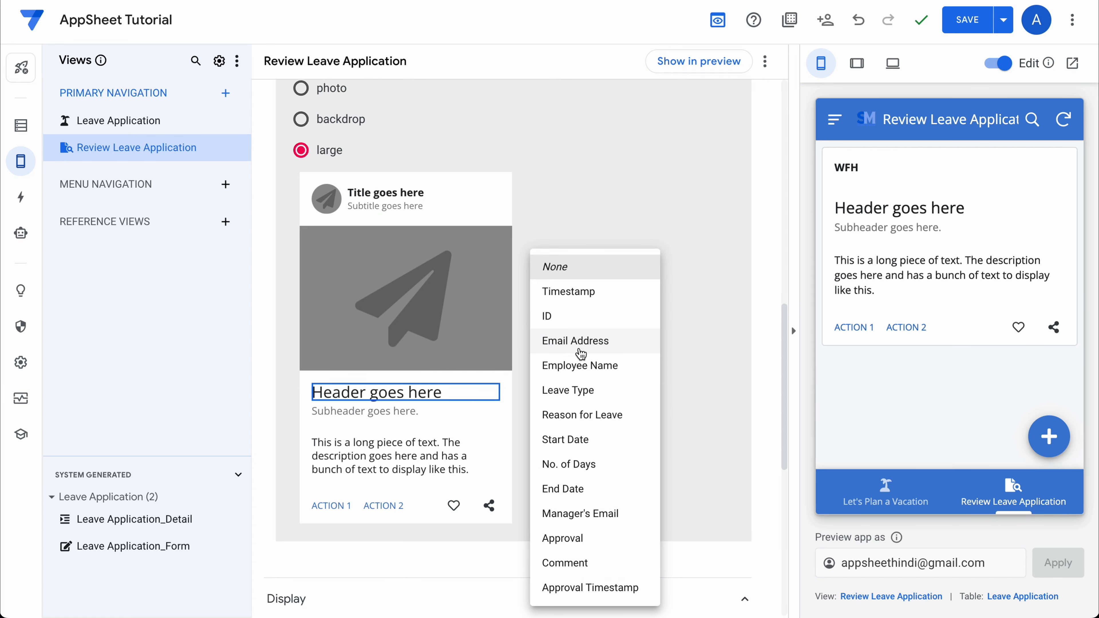
{"action": "left_click", "coordinate": [580, 365]}
Show Email Address as the card's subheader and Reason for Leave as its description.
{"action": "left_click", "coordinate": [369, 411]}
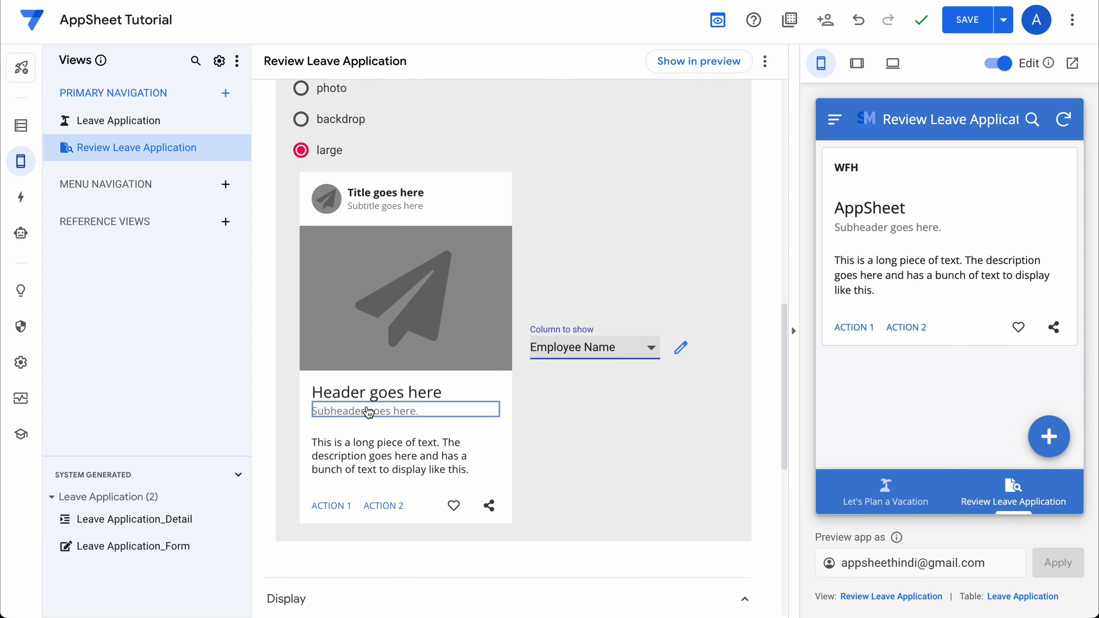
{"action": "left_click", "coordinate": [575, 348]}
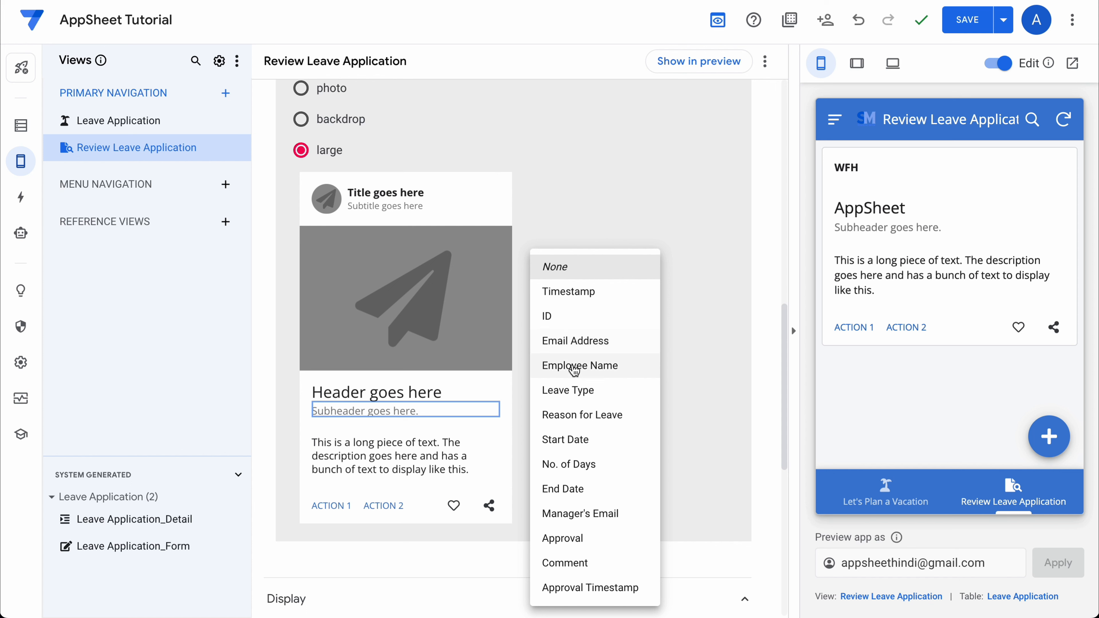
{"action": "left_click", "coordinate": [567, 342]}
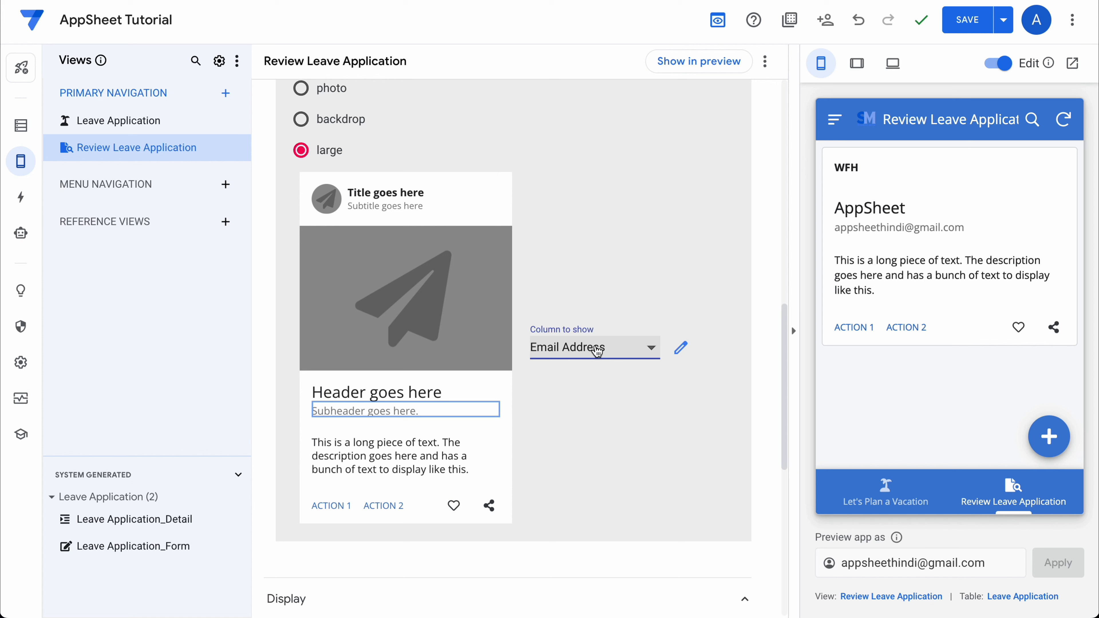
{"action": "left_click", "coordinate": [364, 454]}
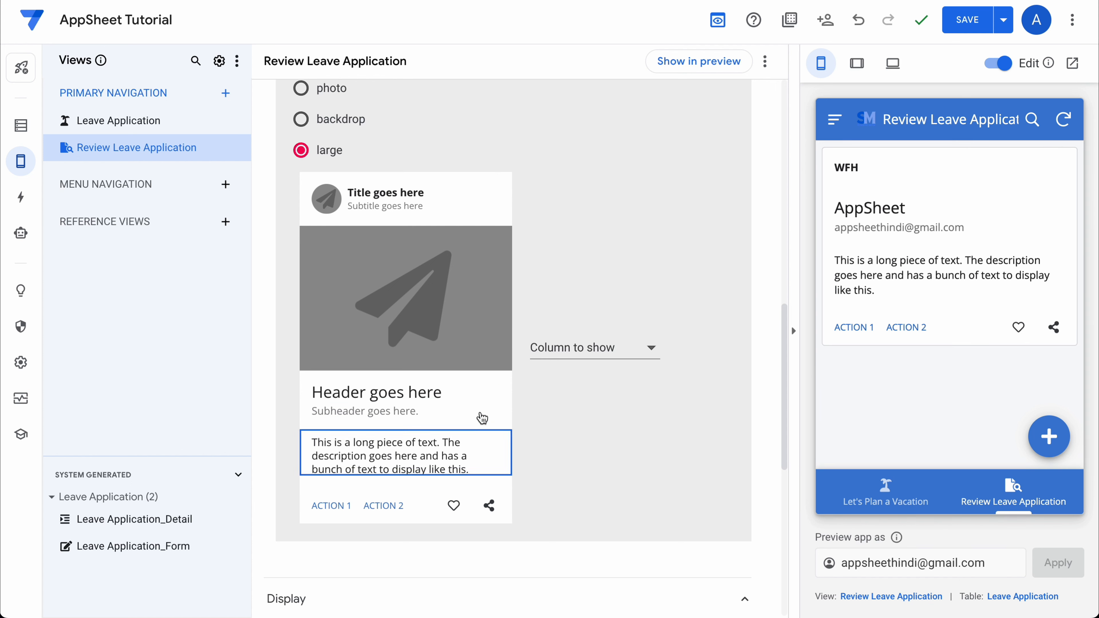
{"action": "left_click", "coordinate": [607, 350]}
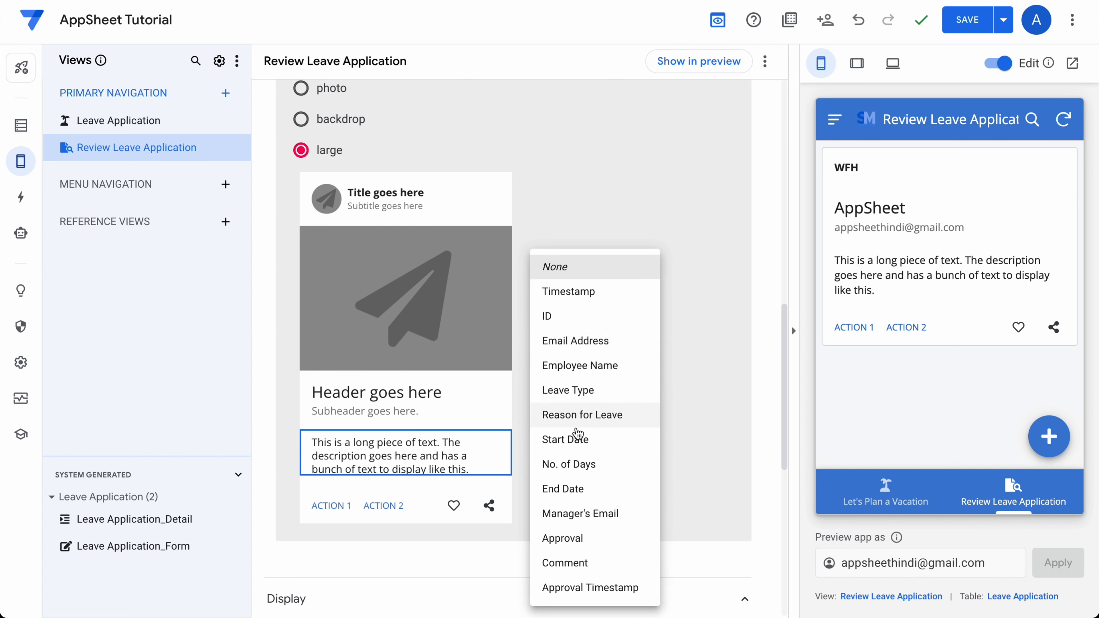
{"action": "left_click", "coordinate": [571, 415]}
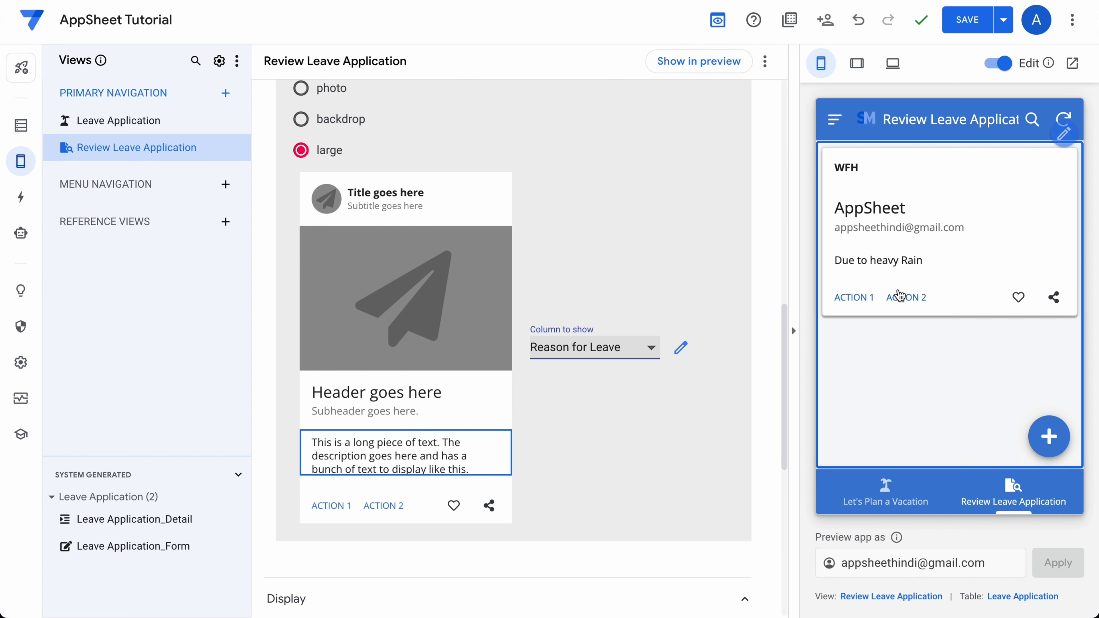
Set the card's first action to Go to details and second action to Approval_Status.
{"action": "left_click", "coordinate": [331, 506]}
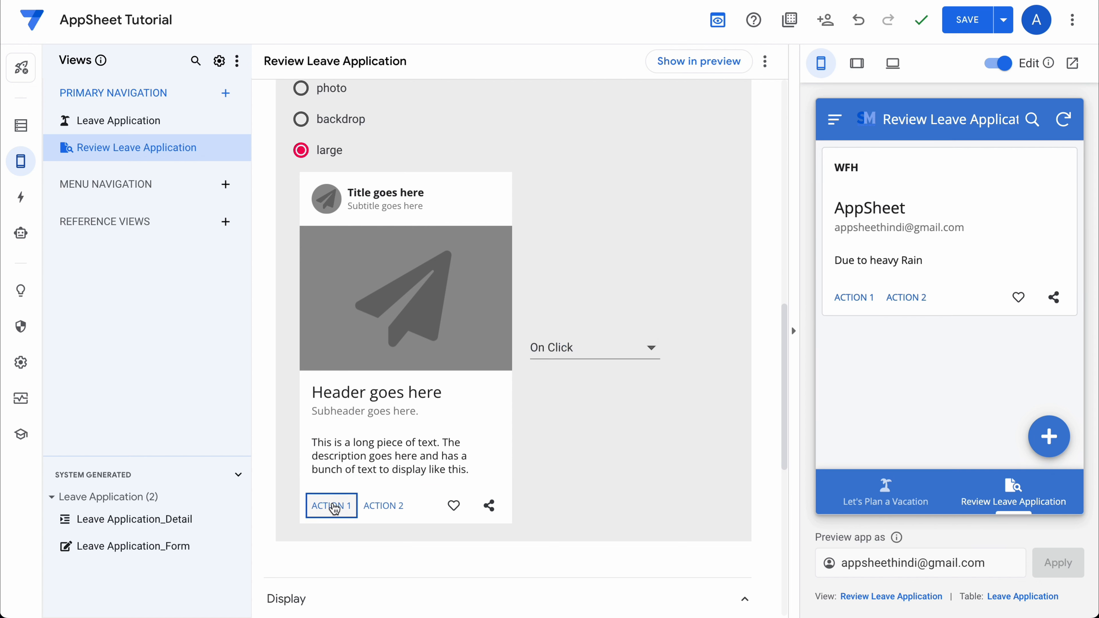
{"action": "left_click", "coordinate": [591, 348]}
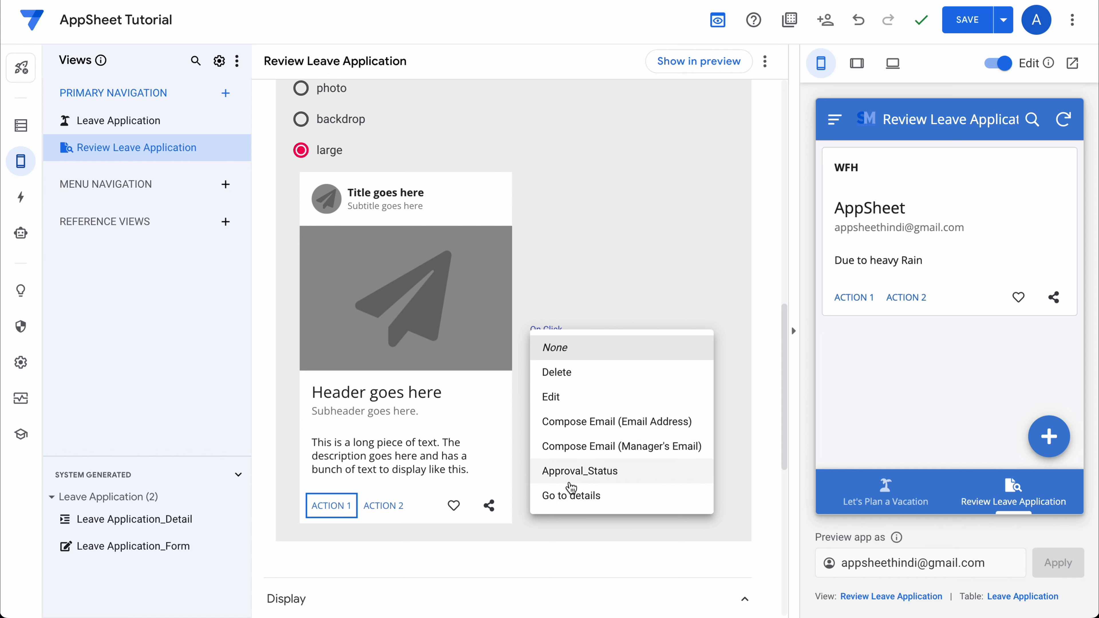
{"action": "left_click", "coordinate": [571, 497]}
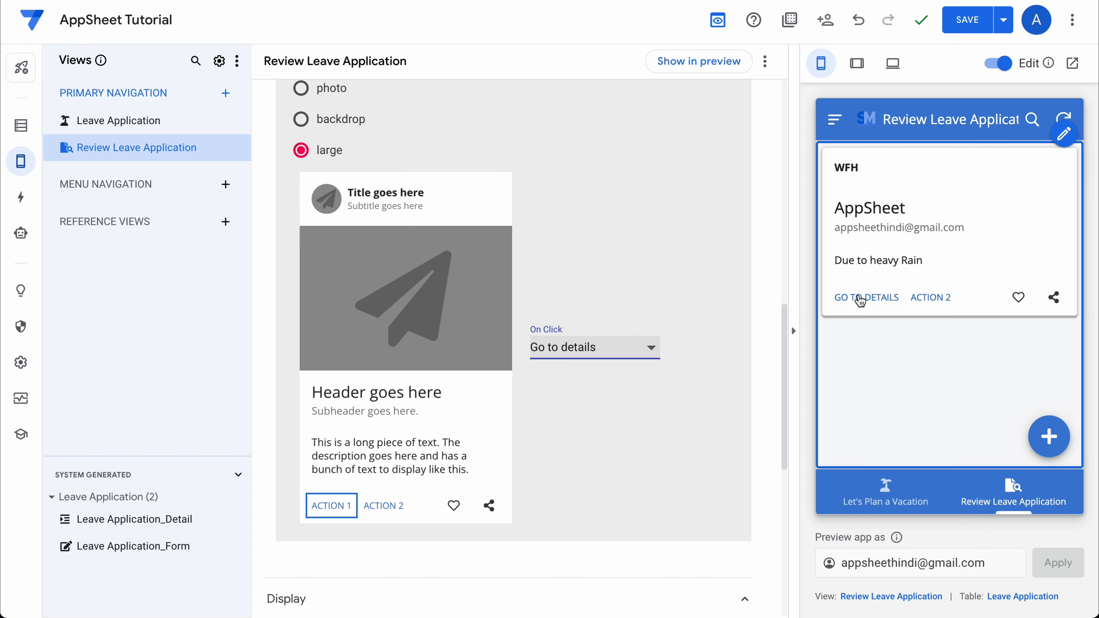
{"action": "left_click", "coordinate": [383, 506]}
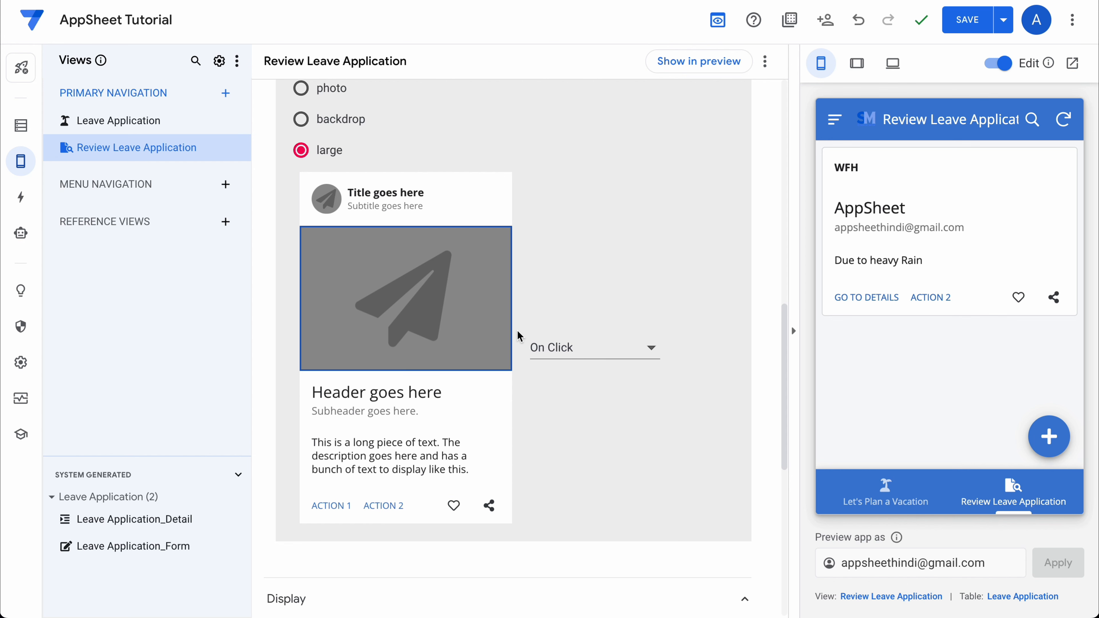
{"action": "left_click", "coordinate": [567, 348]}
{"action": "left_click", "coordinate": [580, 472]}
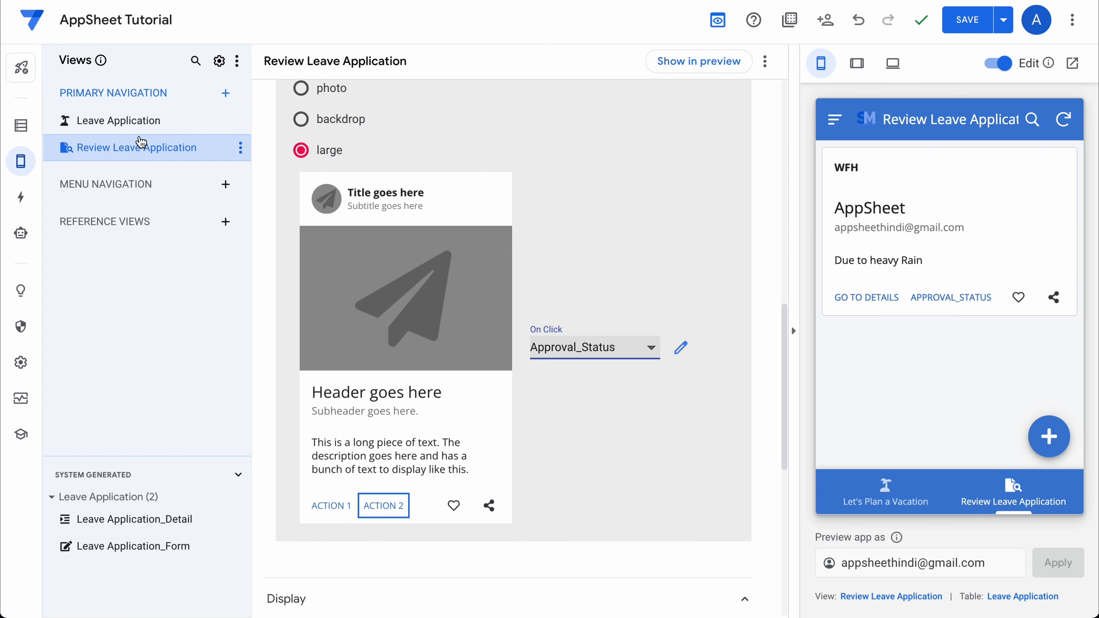
{"action": "left_click", "coordinate": [19, 204]}
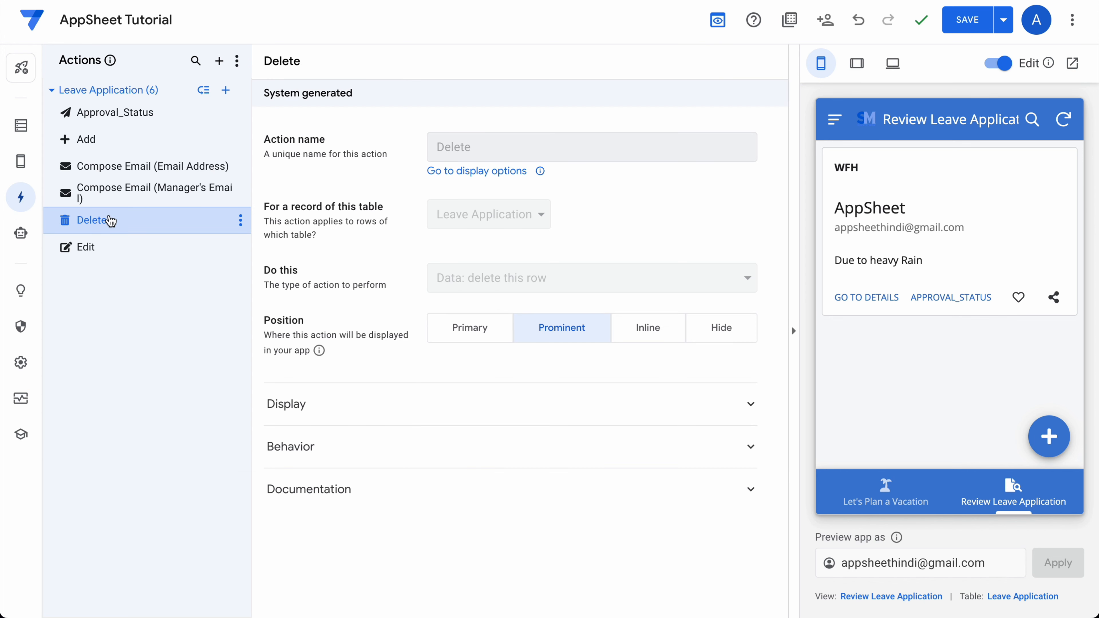
Rename the Approval_Status action to Review, leaving its timestamp column unchanged.
{"action": "double_click", "coordinate": [120, 111]}
{"action": "key", "text": "ctrl+a"}
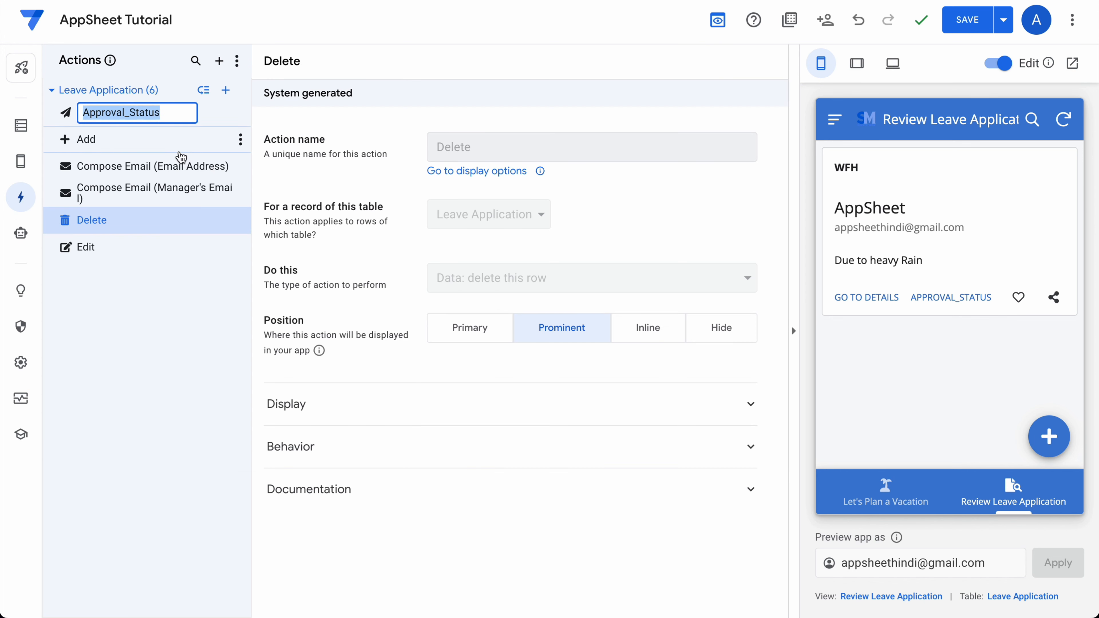
{"action": "type", "text": "Review"}
{"action": "key", "text": "Return"}
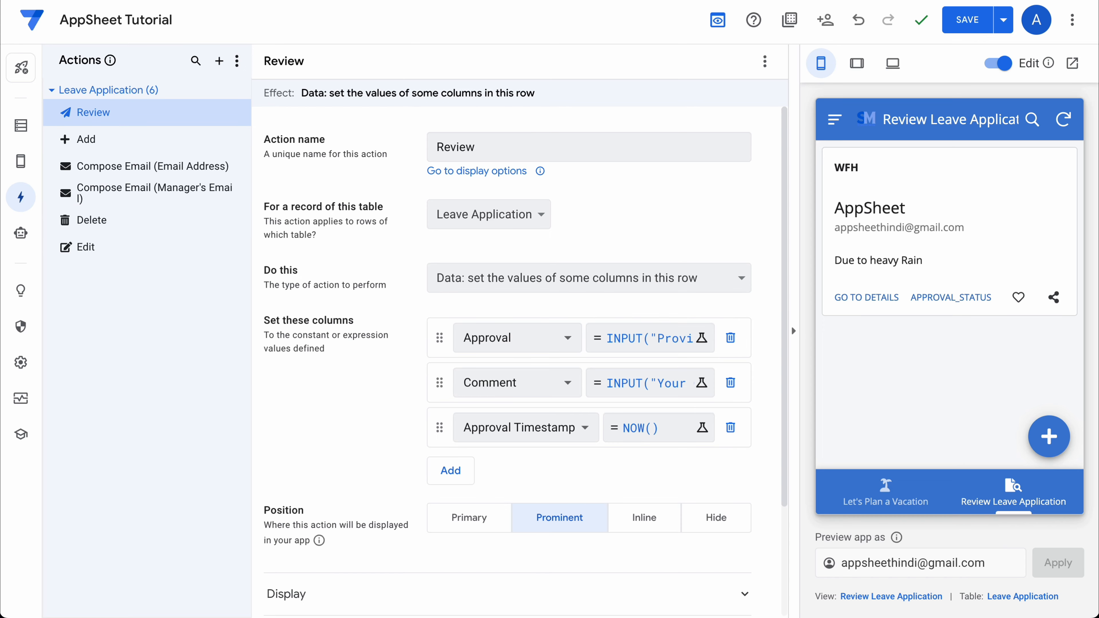
{"action": "left_click", "coordinate": [533, 428]}
{"action": "left_click", "coordinate": [368, 425]}
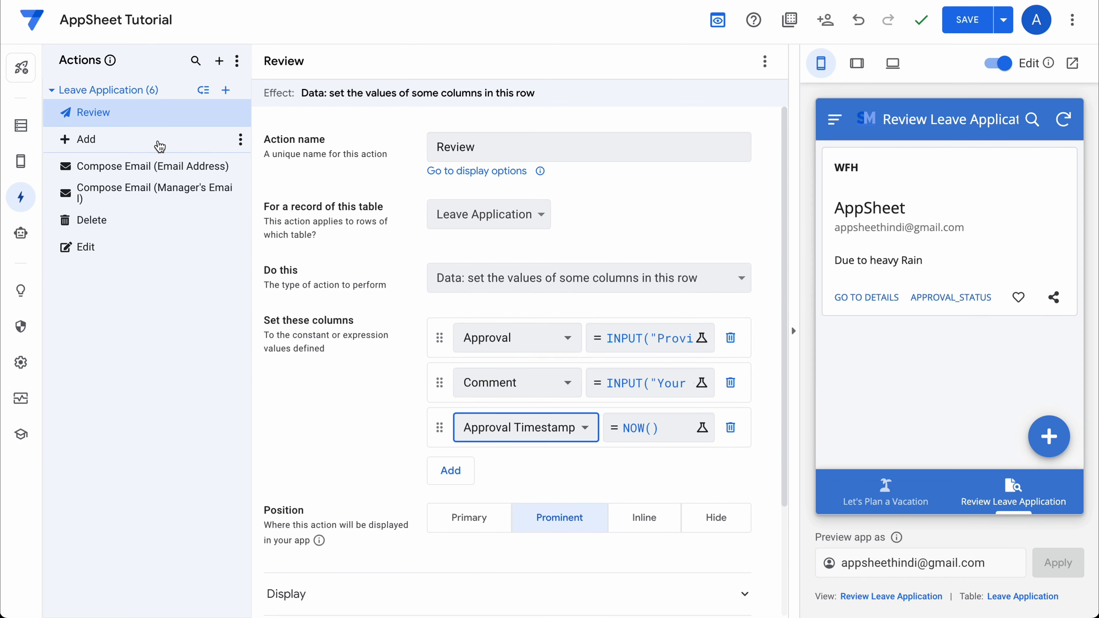
{"action": "left_click", "coordinate": [21, 126]}
{"action": "left_click", "coordinate": [21, 161]}
Set the card's second action slot to Review.
{"action": "scroll", "coordinate": [417, 358], "scroll_direction": "down", "scroll_amount": 10}
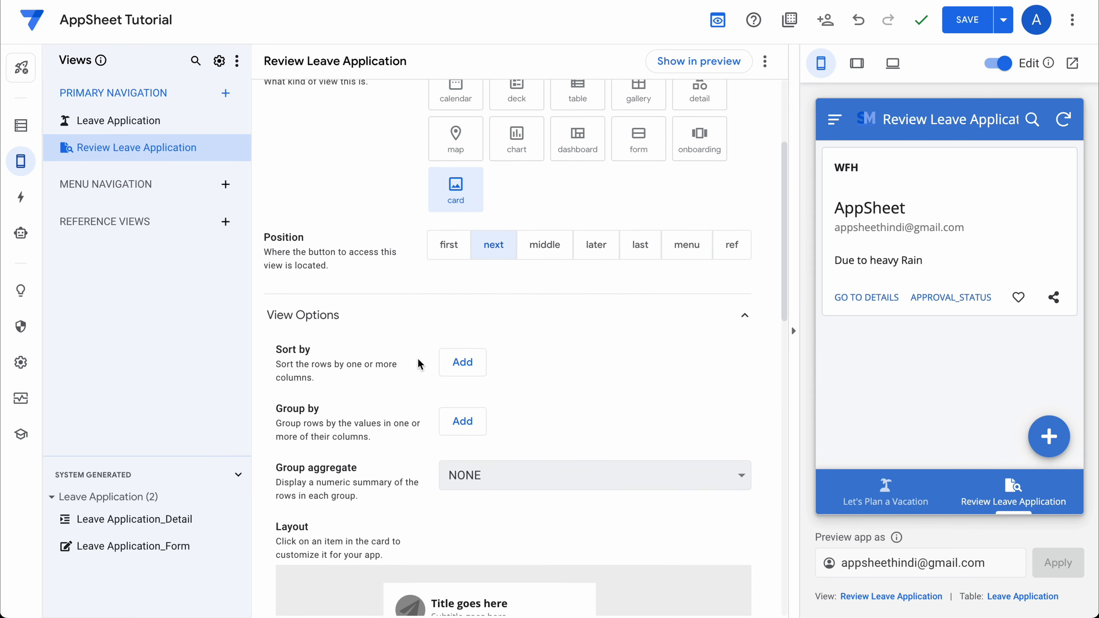
{"action": "left_click", "coordinate": [481, 383]}
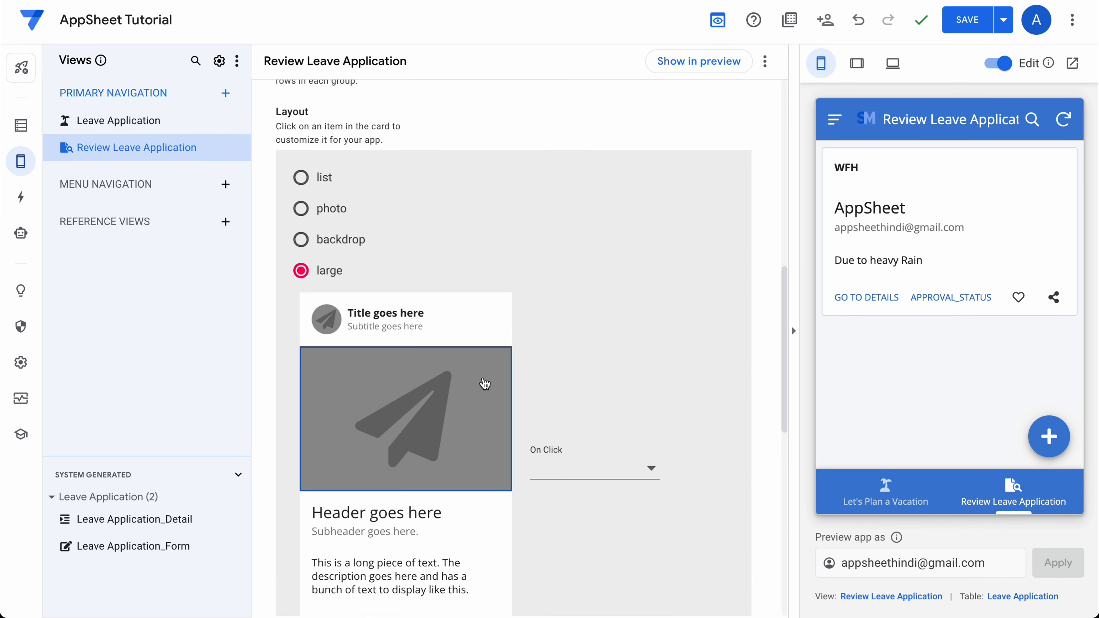
{"action": "left_click", "coordinate": [569, 461]}
{"action": "left_click", "coordinate": [576, 563]}
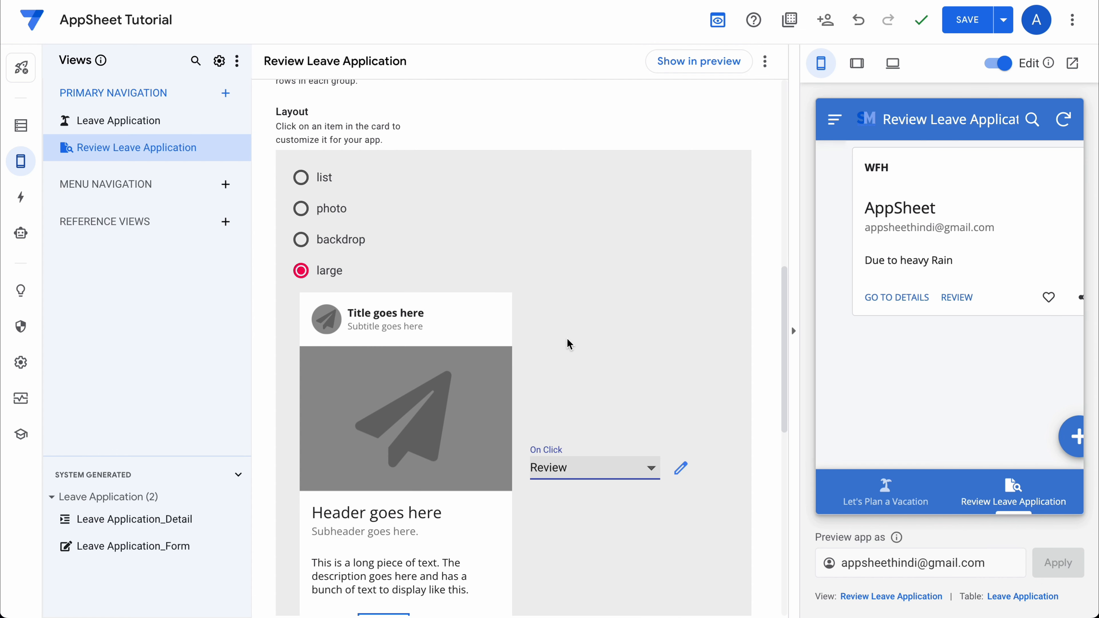
Clear the heart and share slot actions and make tapping the card go to details.
{"action": "scroll", "coordinate": [649, 433], "scroll_direction": "down", "scroll_amount": 4}
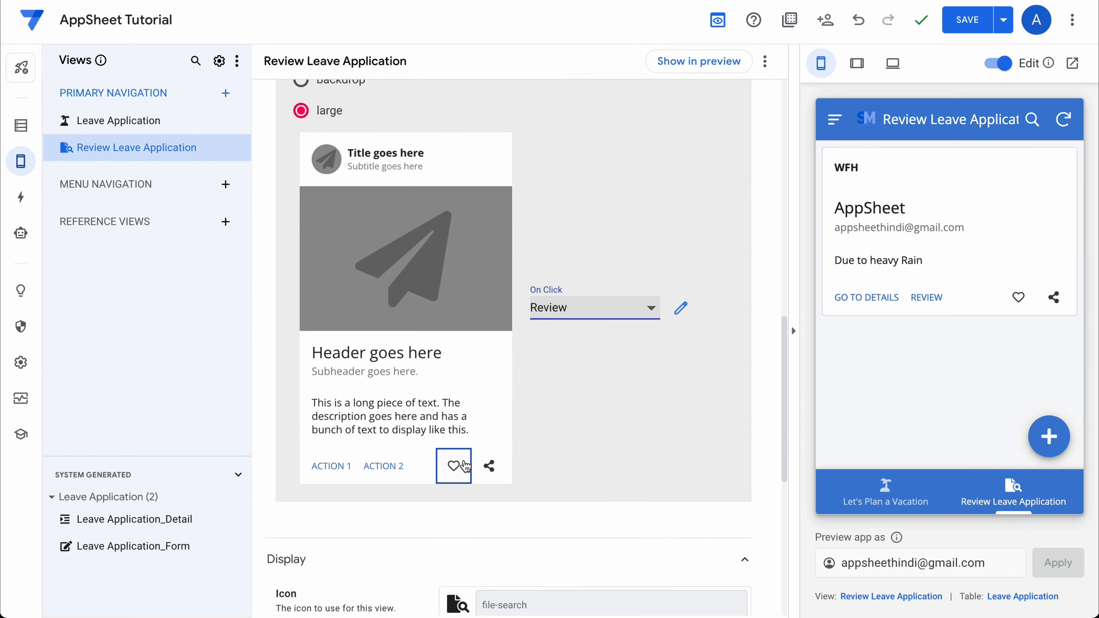
{"action": "left_click", "coordinate": [454, 466]}
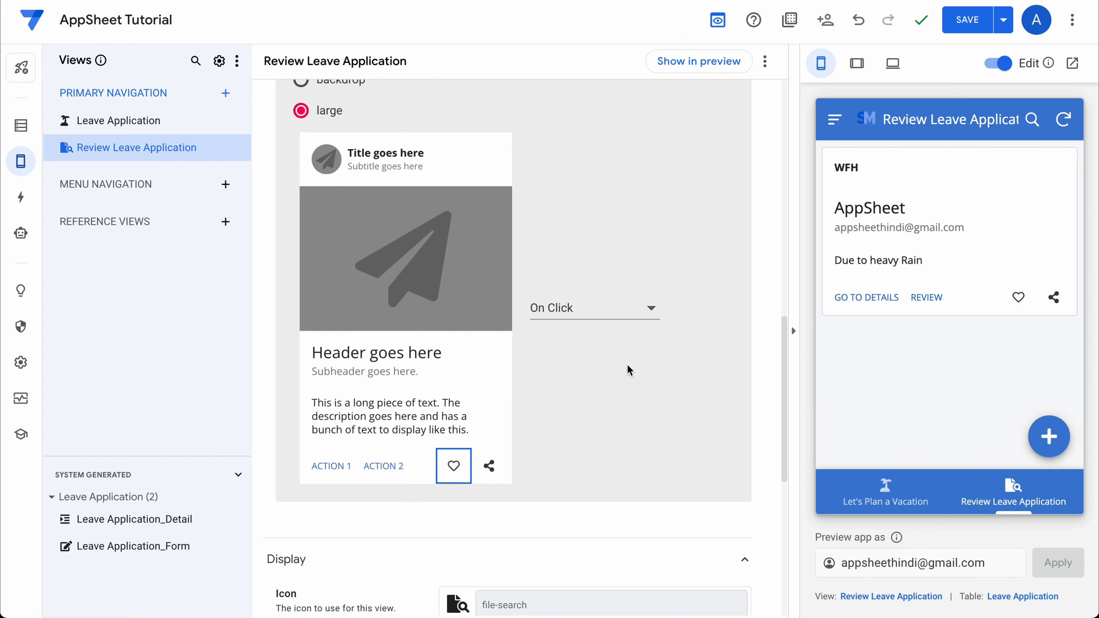
{"action": "left_click", "coordinate": [611, 310]}
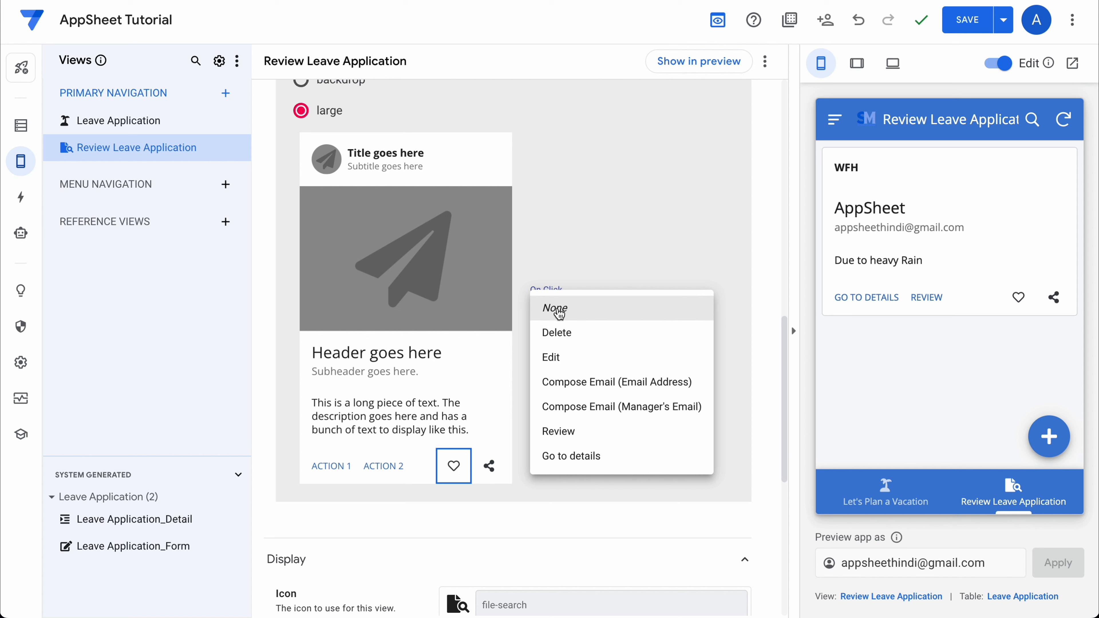
{"action": "left_click", "coordinate": [576, 331]}
{"action": "left_click", "coordinate": [611, 311]}
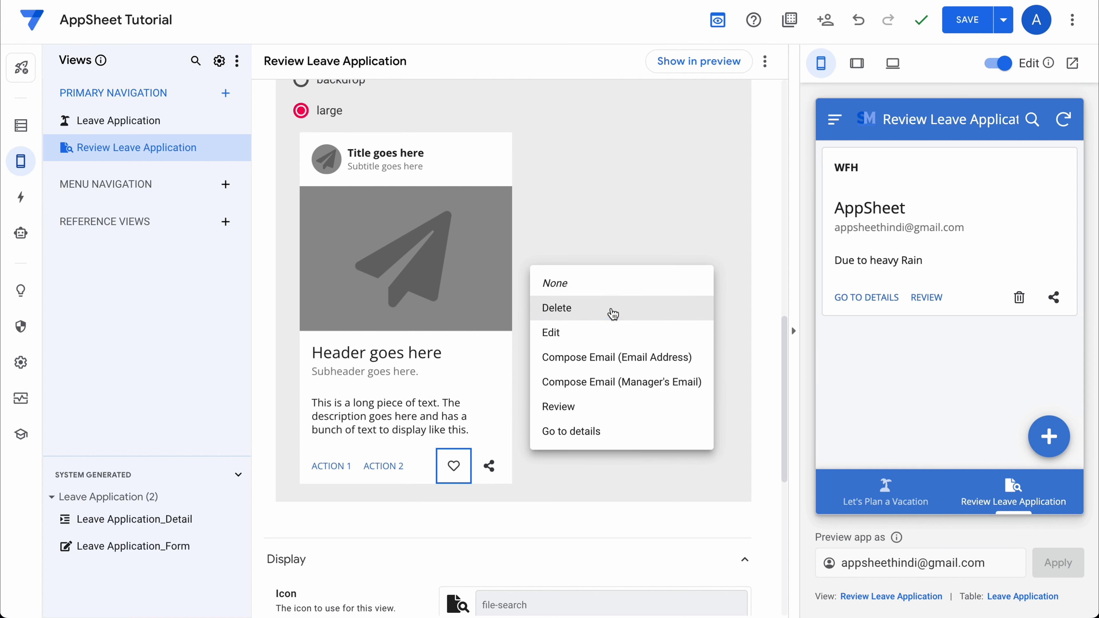
{"action": "left_click", "coordinate": [584, 289]}
{"action": "left_click", "coordinate": [489, 466]}
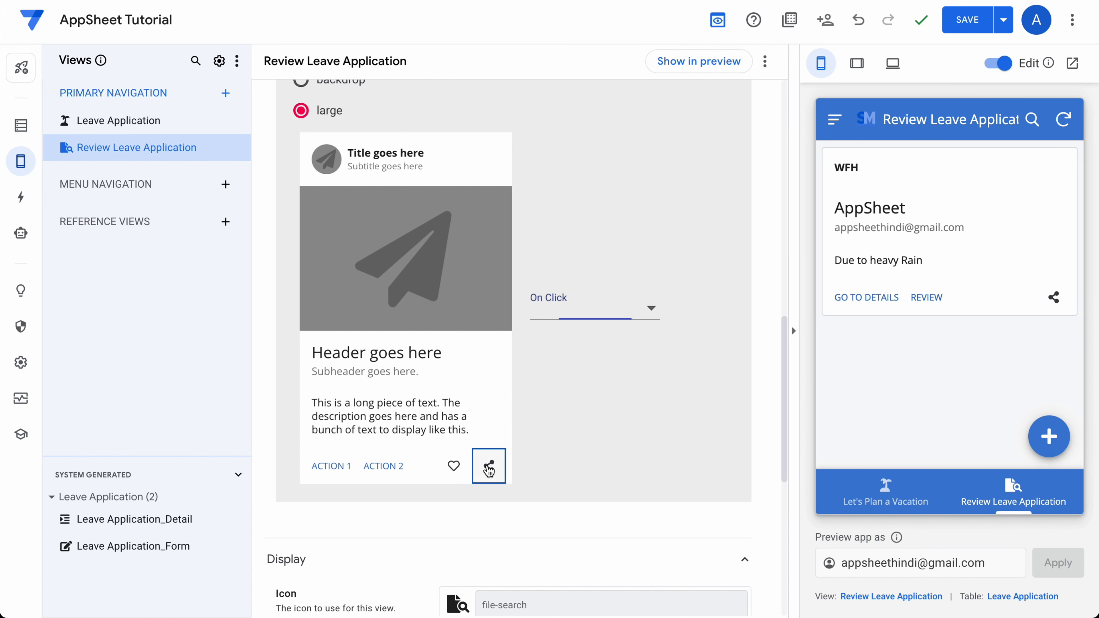
{"action": "left_click", "coordinate": [612, 308]}
{"action": "left_click", "coordinate": [537, 332]}
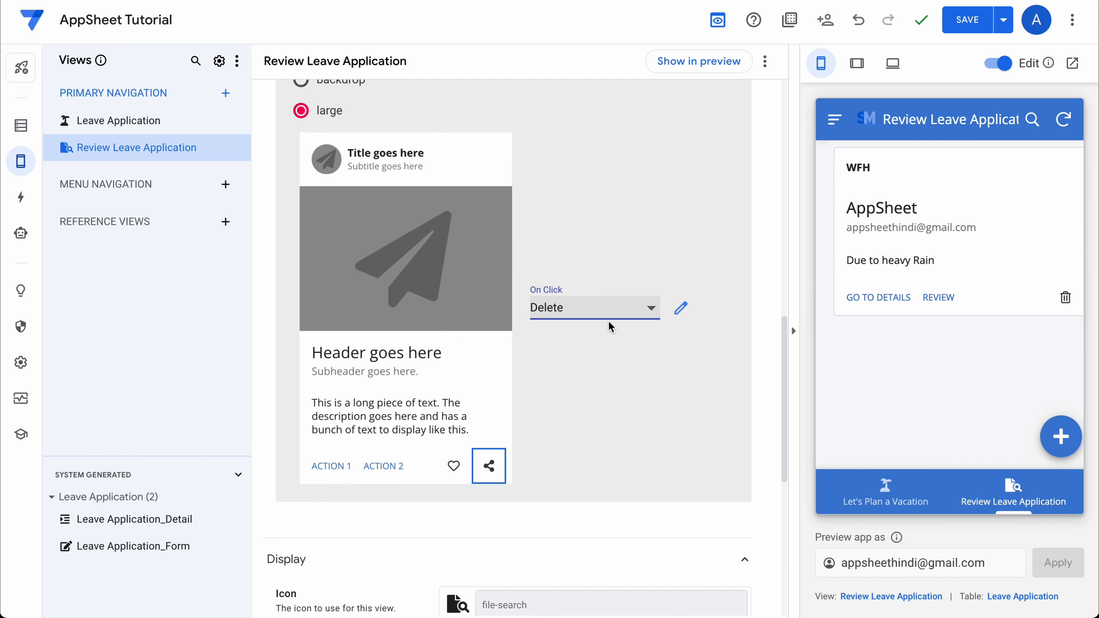
{"action": "left_click", "coordinate": [612, 311]}
{"action": "left_click", "coordinate": [588, 289]}
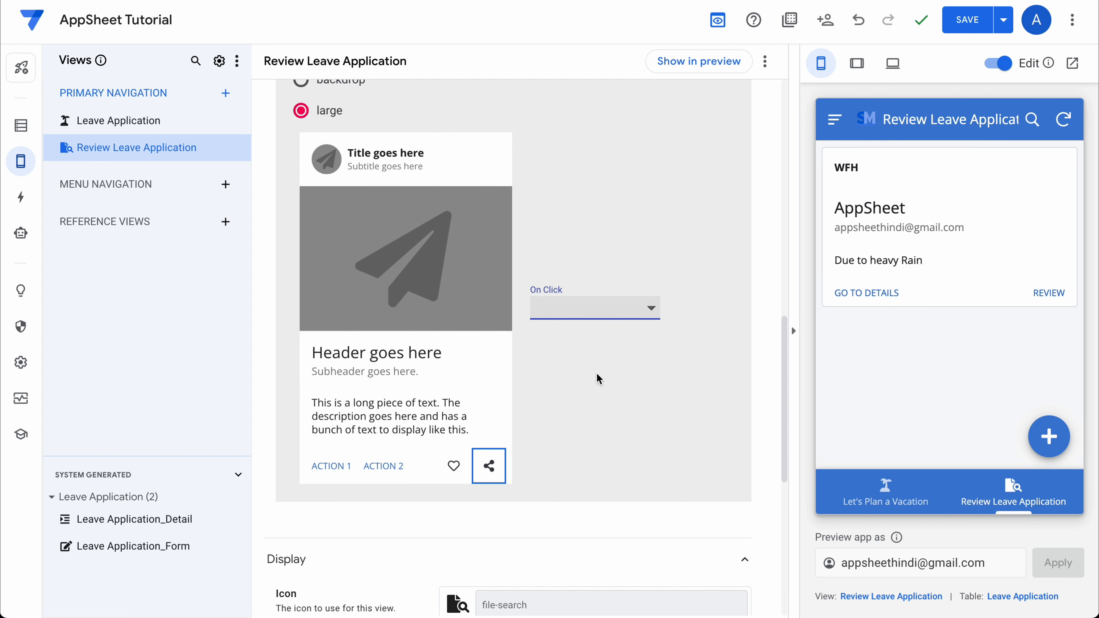
{"action": "left_click", "coordinate": [593, 422]}
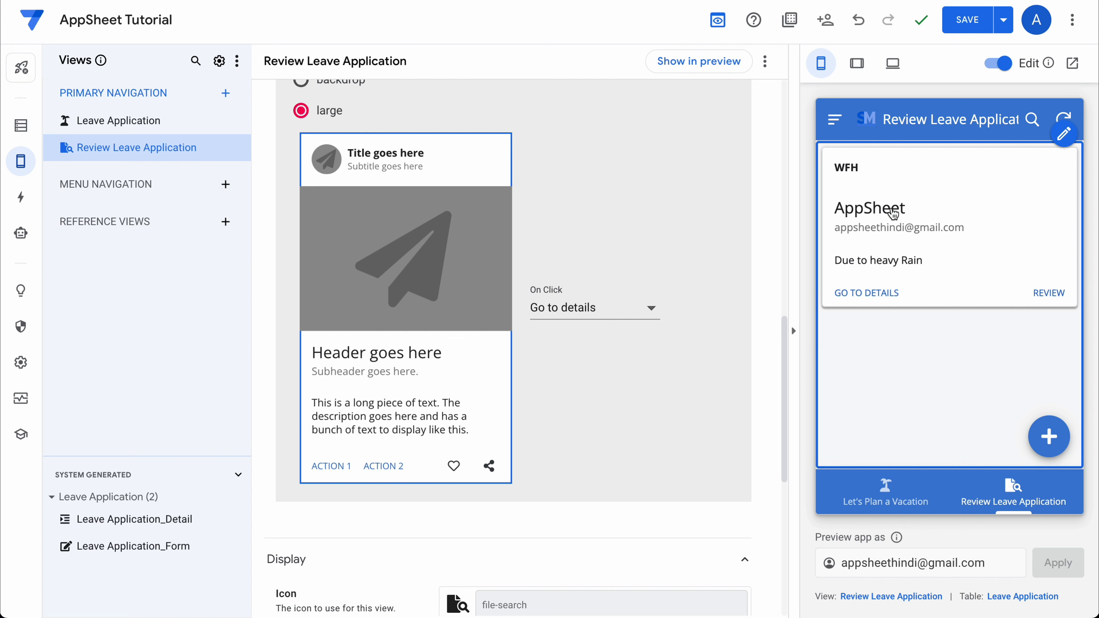
Save the app's changes with the SAVE button in the top bar.
{"action": "left_click", "coordinate": [968, 21]}
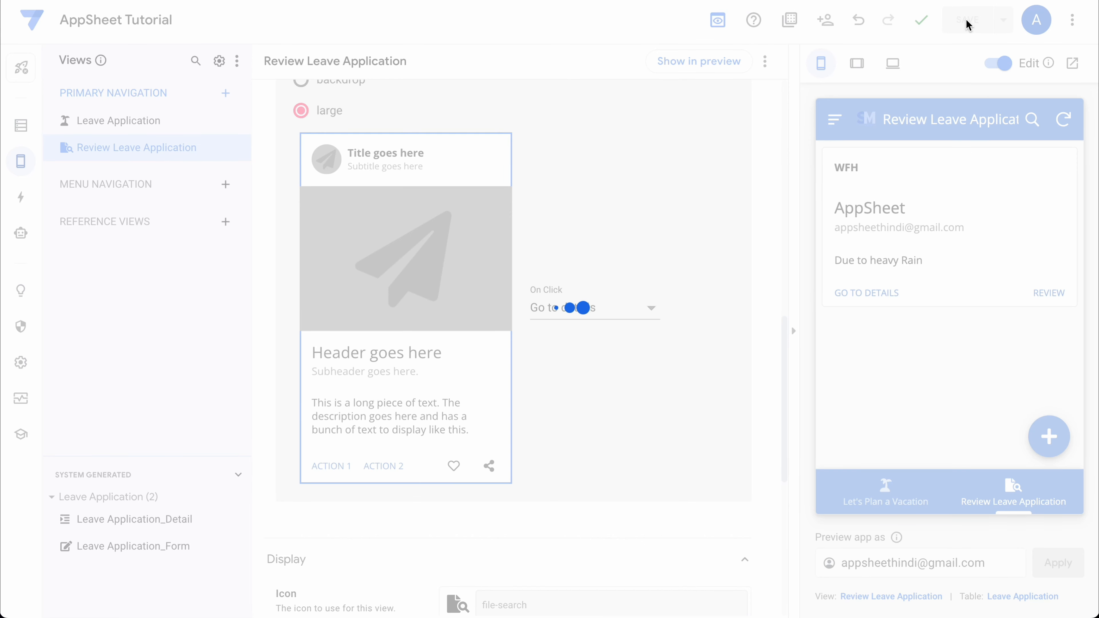
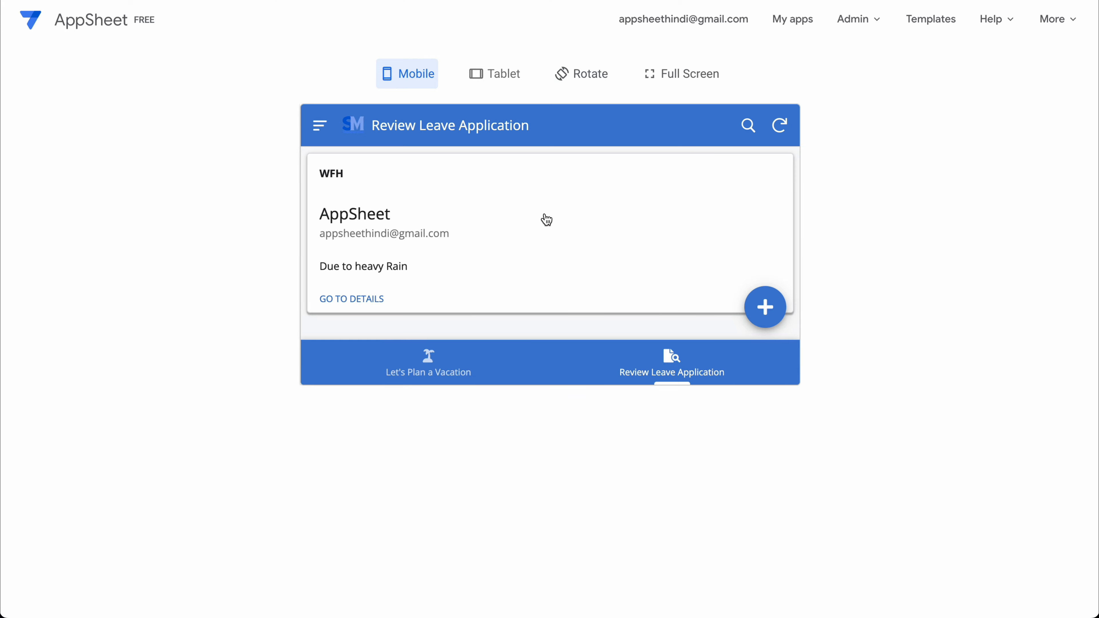
Return from the running app to the AppSheet editor's views.
{"action": "scroll", "coordinate": [545, 218], "scroll_direction": "down", "scroll_amount": 1}
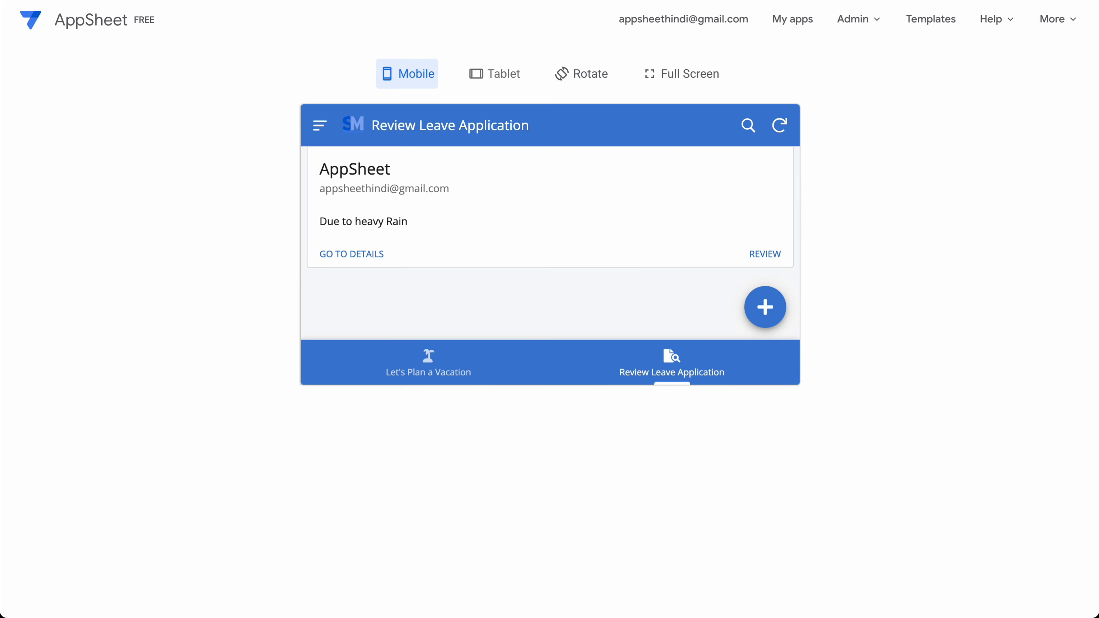
{"action": "left_click", "coordinate": [260, 1]}
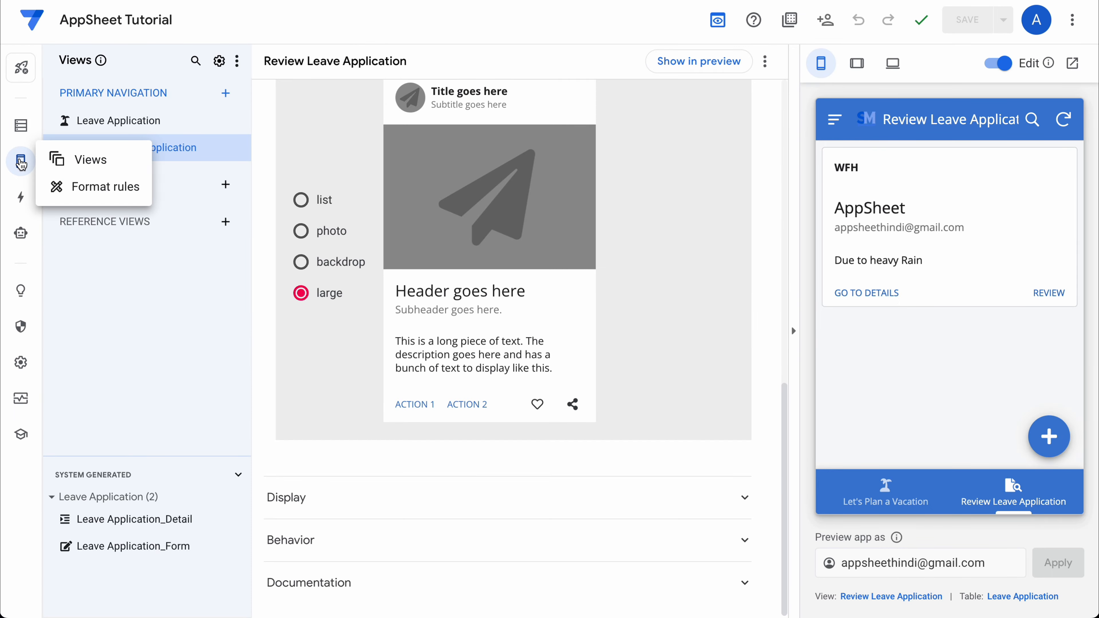
In the Review Leave Application view settings, add a slice of the Leave Application table as its data.
{"action": "left_click", "coordinate": [21, 164]}
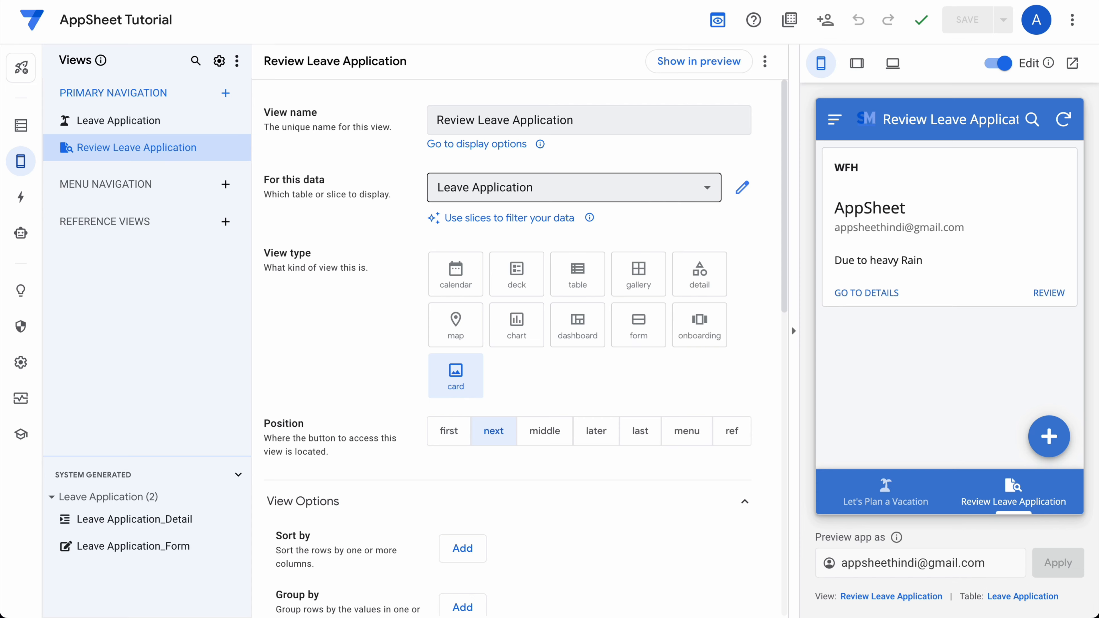
{"action": "left_click", "coordinate": [590, 187]}
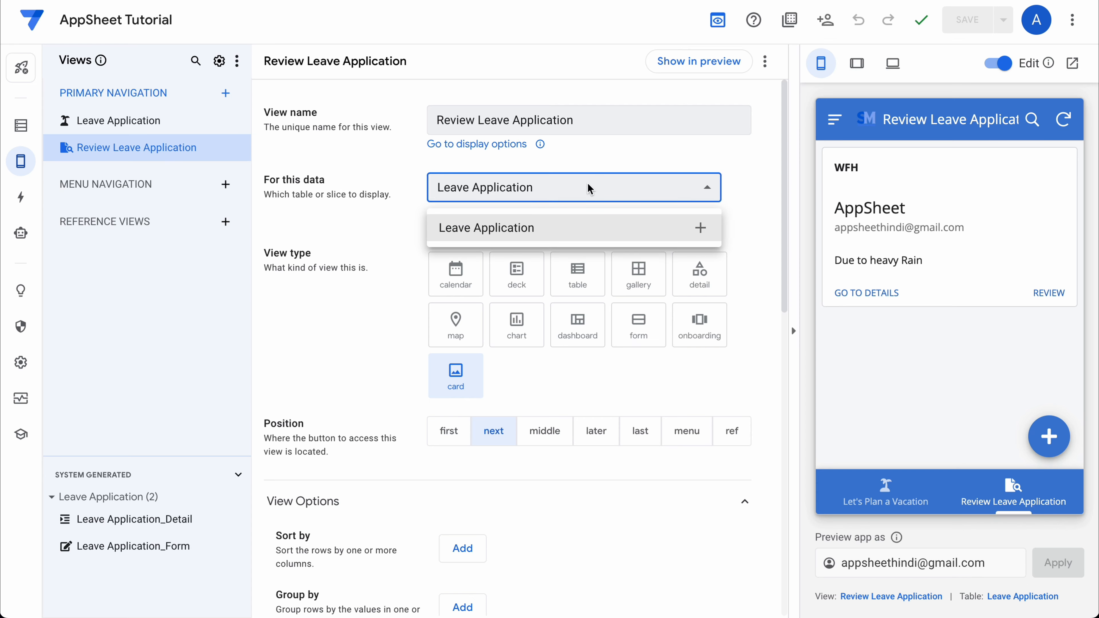
{"action": "left_click", "coordinate": [701, 229]}
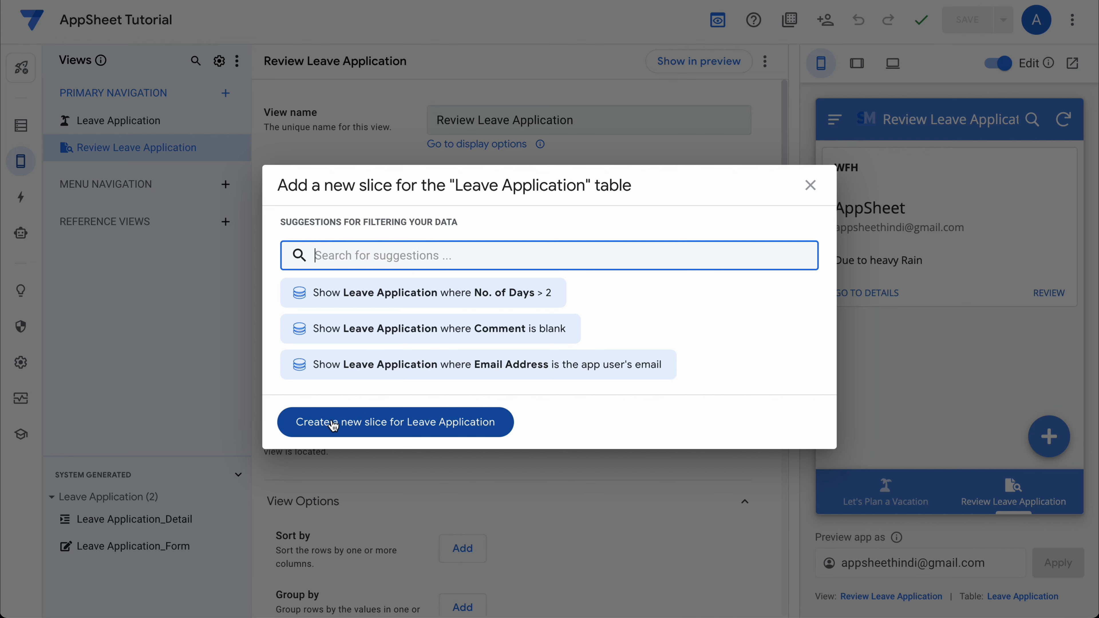
Create a new slice named Managers View and start a custom row filter expression.
{"action": "left_click", "coordinate": [334, 425]}
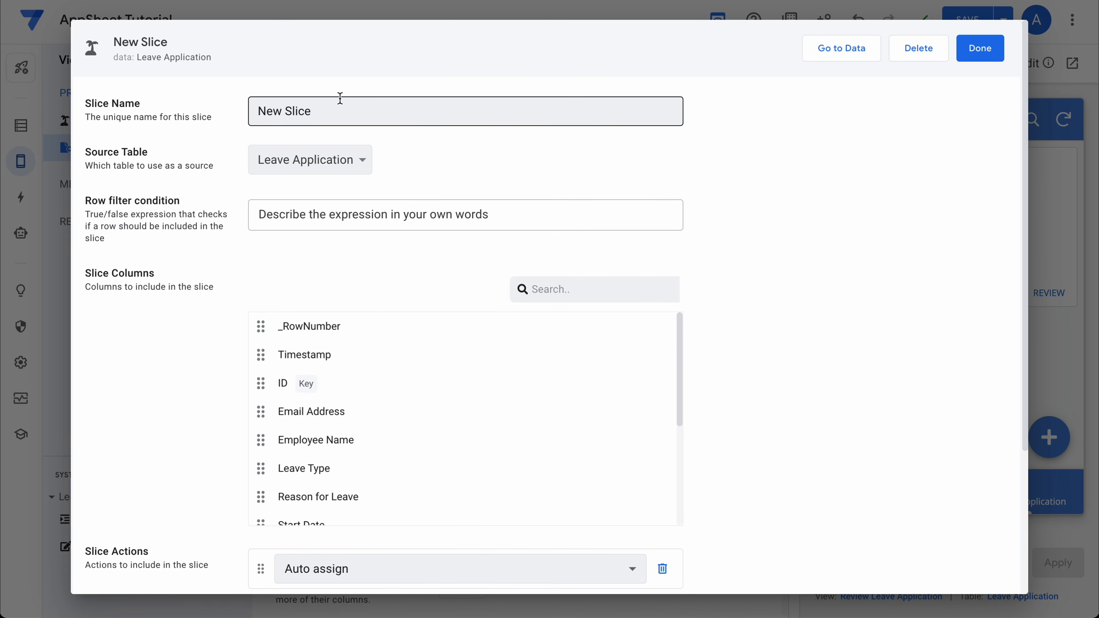
{"action": "left_click", "coordinate": [336, 109]}
{"action": "key", "text": "ctrl+a"}
{"action": "type", "text": "M"}
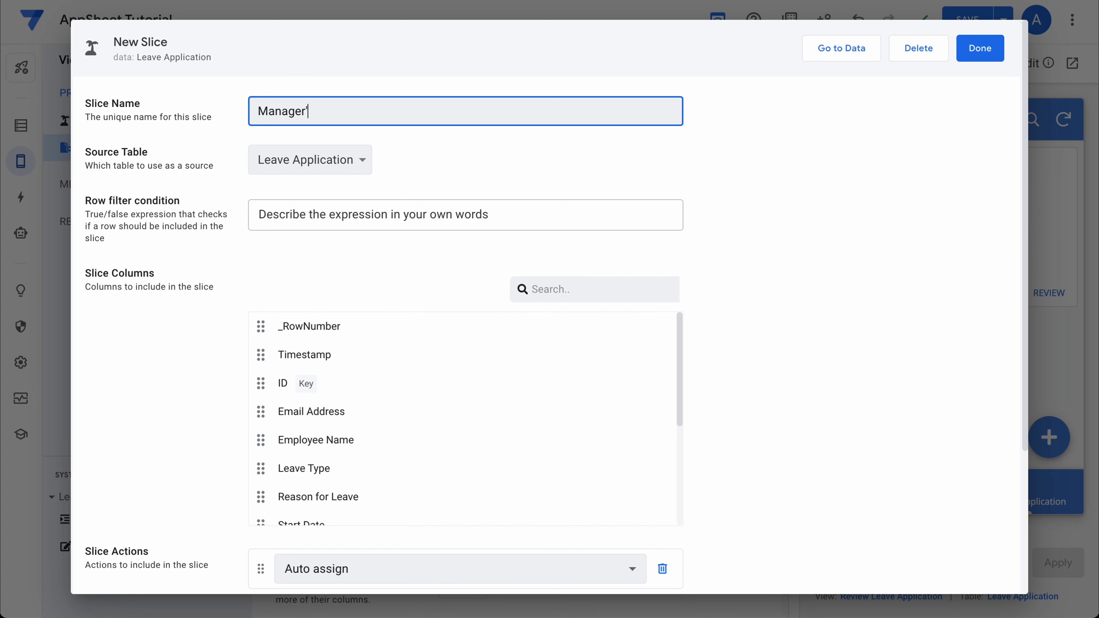
{"action": "left_click", "coordinate": [314, 214]}
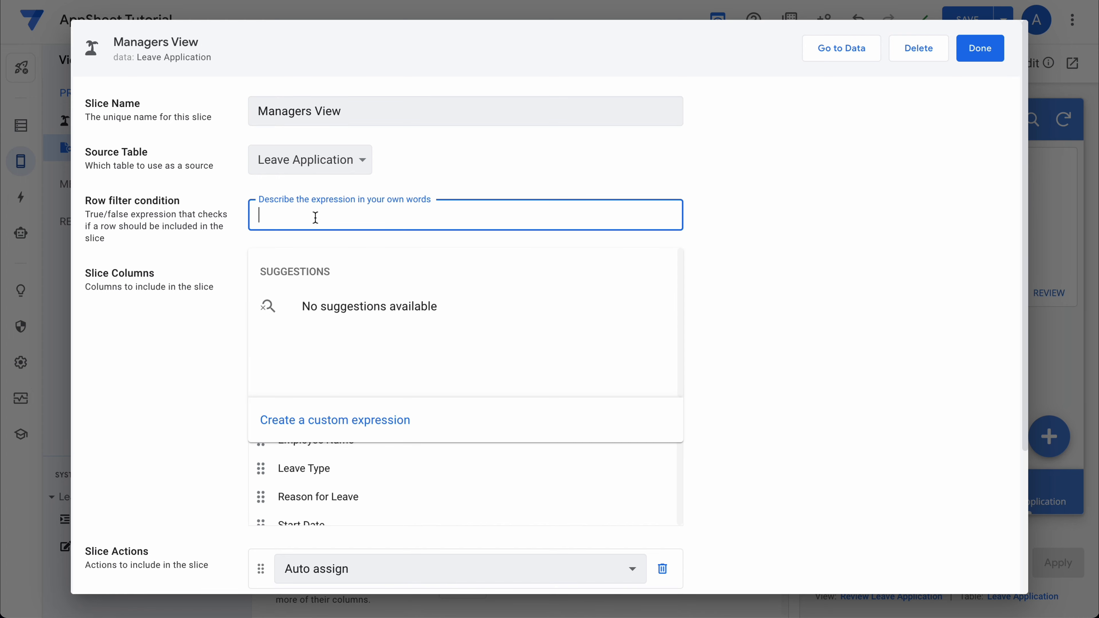
{"action": "left_click", "coordinate": [301, 428]}
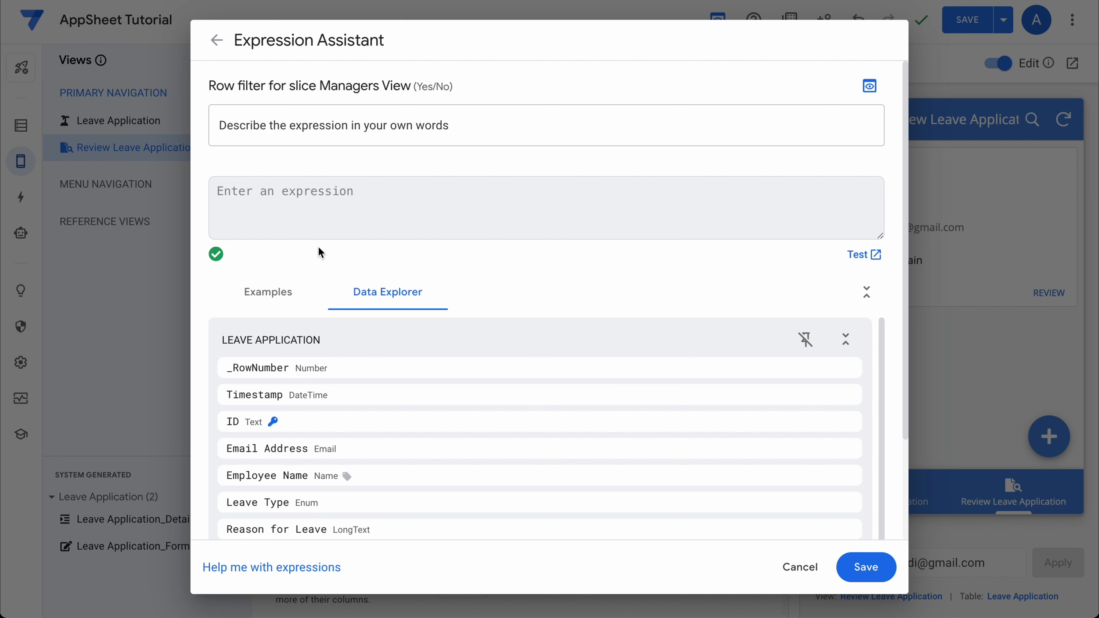
Begin the row filter as AND(ISNOTBLANK([Timestamp]) in the Expression Assistant.
{"action": "left_click", "coordinate": [261, 213]}
{"action": "type", "text": "["}
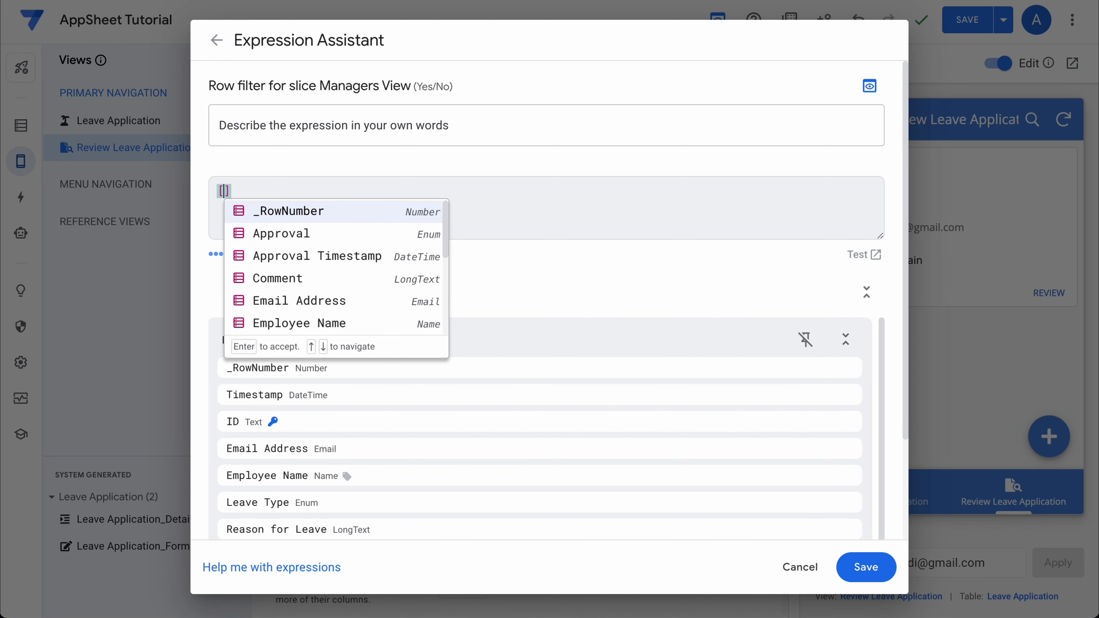
{"action": "key", "text": "Escape"}
{"action": "key", "text": "BackSpace"}
{"action": "type", "text": "AND"}
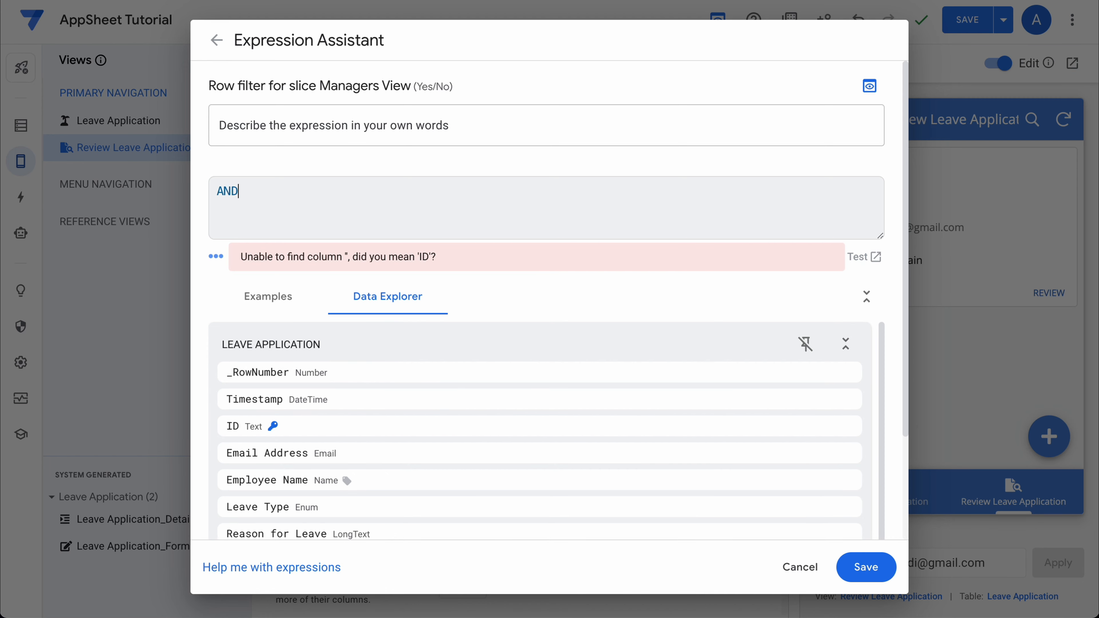
{"action": "type", "text": "([time"}
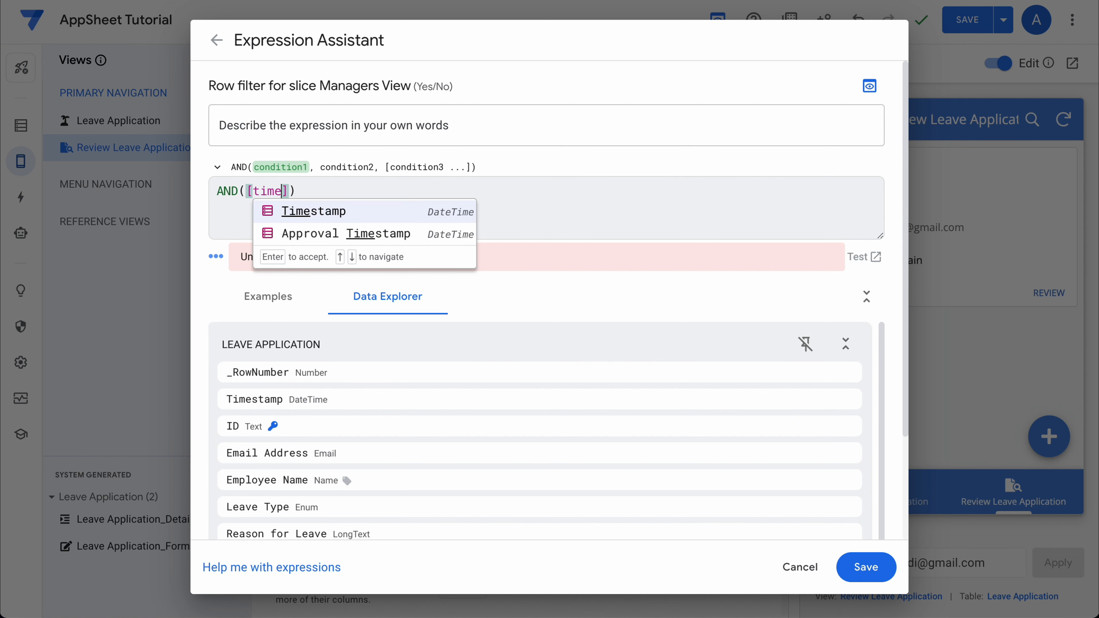
{"action": "key", "text": "Return"}
{"action": "key", "text": "super+Left"}
{"action": "key", "text": "Right"}
{"action": "key", "text": "Right"}
{"action": "key", "text": "Right"}
{"action": "key", "text": "Right"}
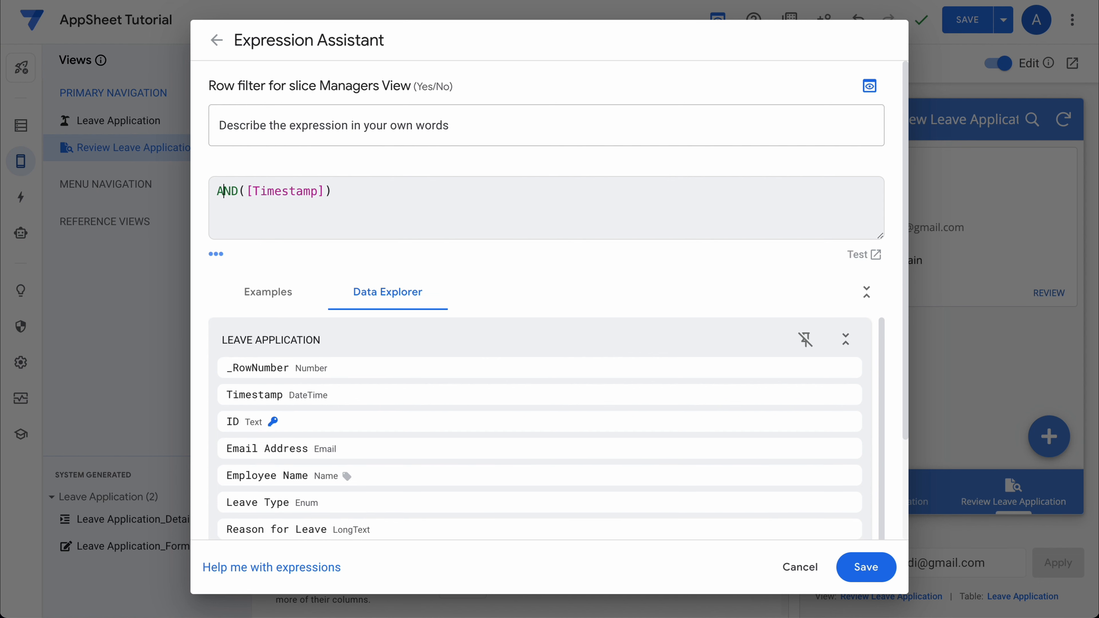
{"action": "type", "text": "ISNOTBLA"}
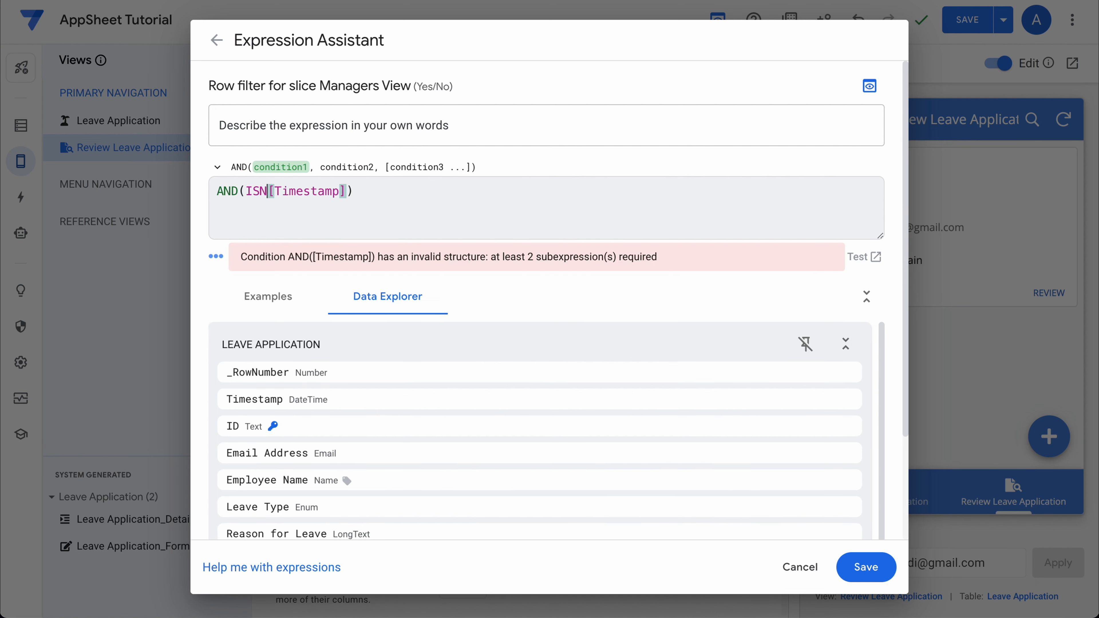
{"action": "type", "text": "NK("}
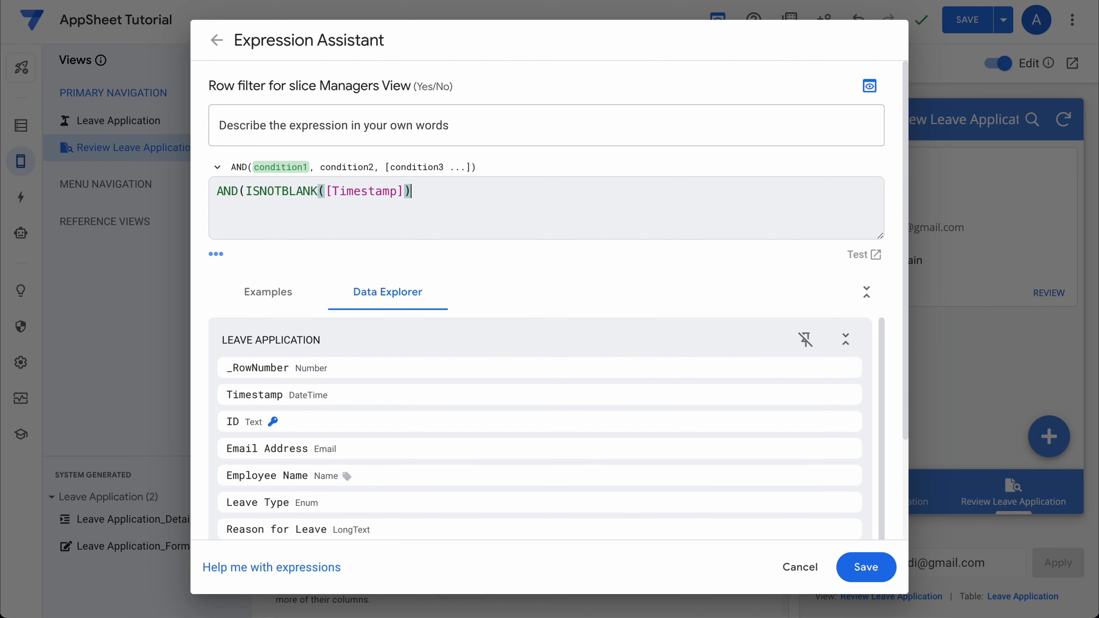
{"action": "key", "text": "super+Right"}
Add ISBLANK([Approval]) as the second condition, close the parentheses, and save the expression.
{"action": "type", "text": ",["}
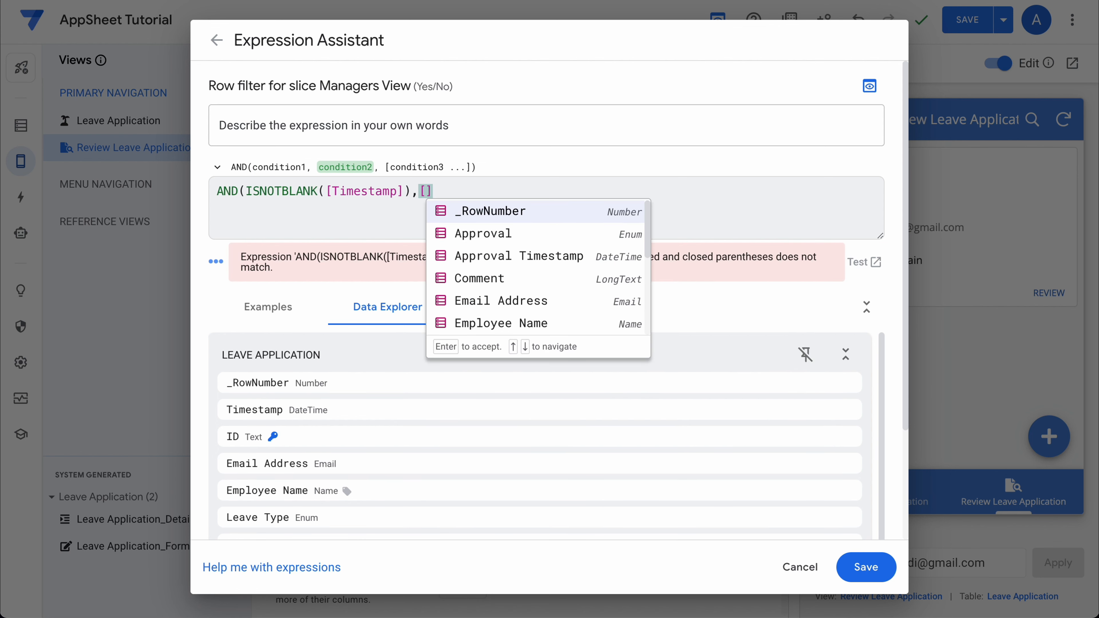
{"action": "left_click", "coordinate": [515, 234]}
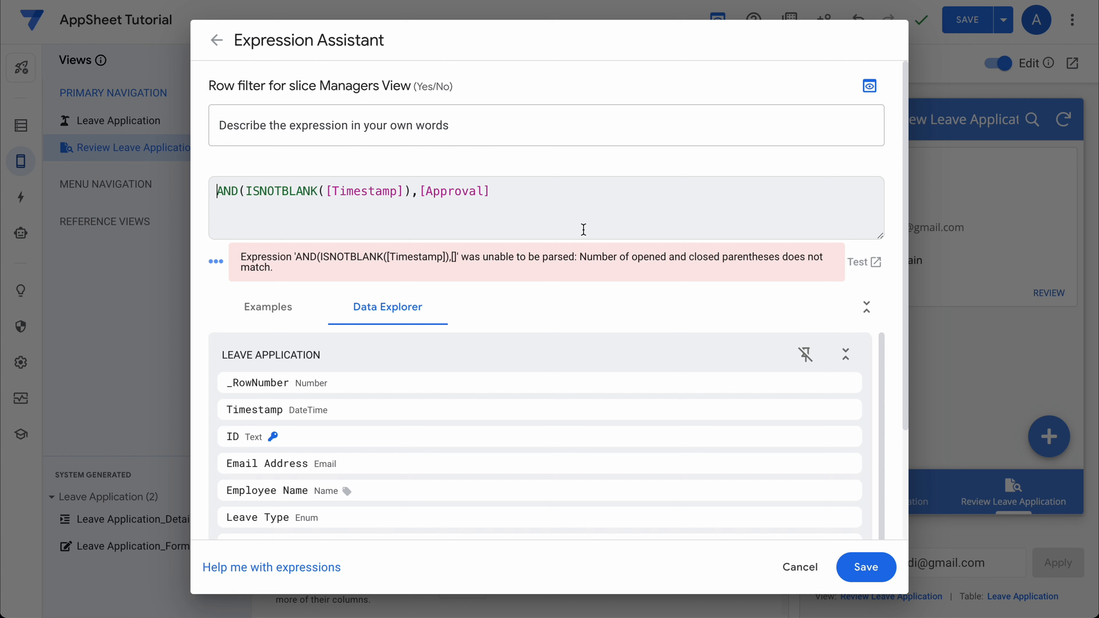
{"action": "key", "text": "Left"}
{"action": "key", "text": "Left"}
{"action": "key", "text": "Left"}
{"action": "key", "text": "Left"}
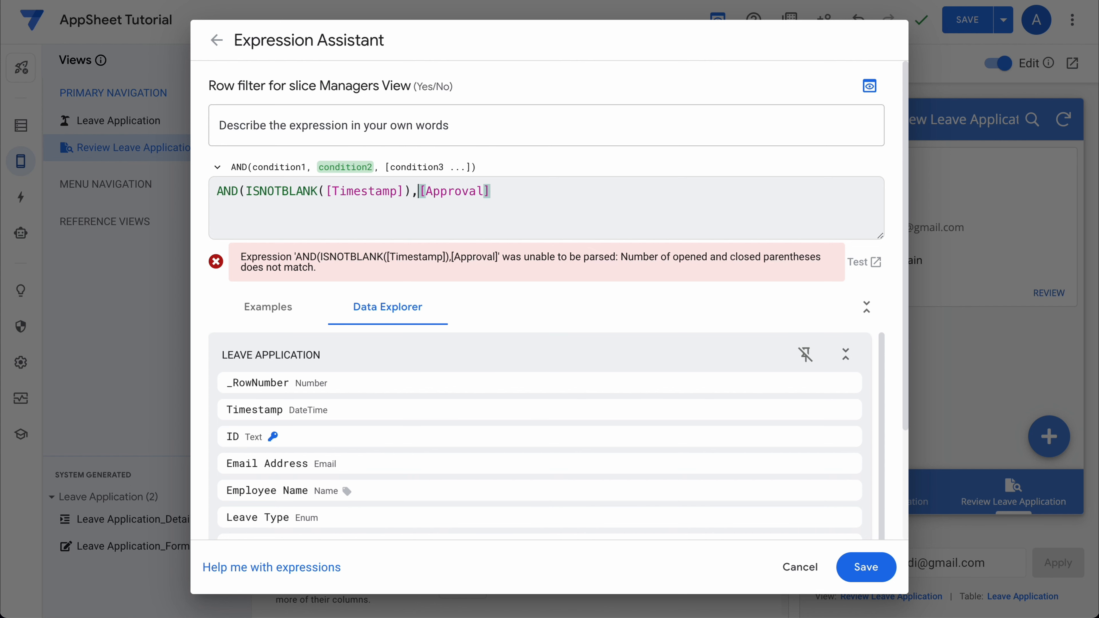
{"action": "type", "text": "IS"}
{"action": "type", "text": "BLANK("}
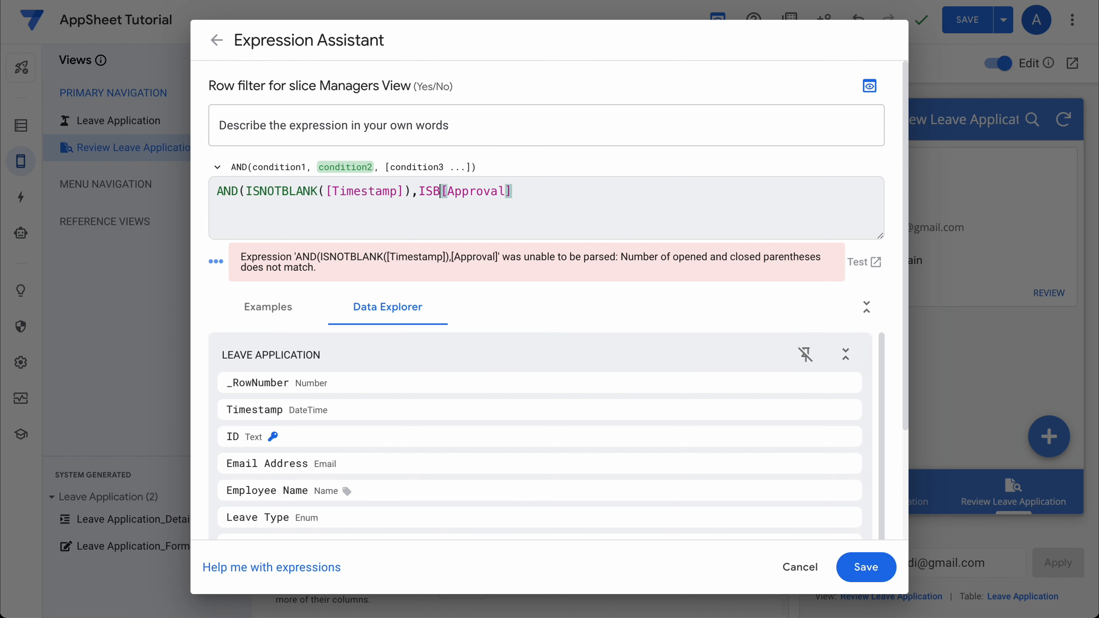
{"action": "key", "text": "End"}
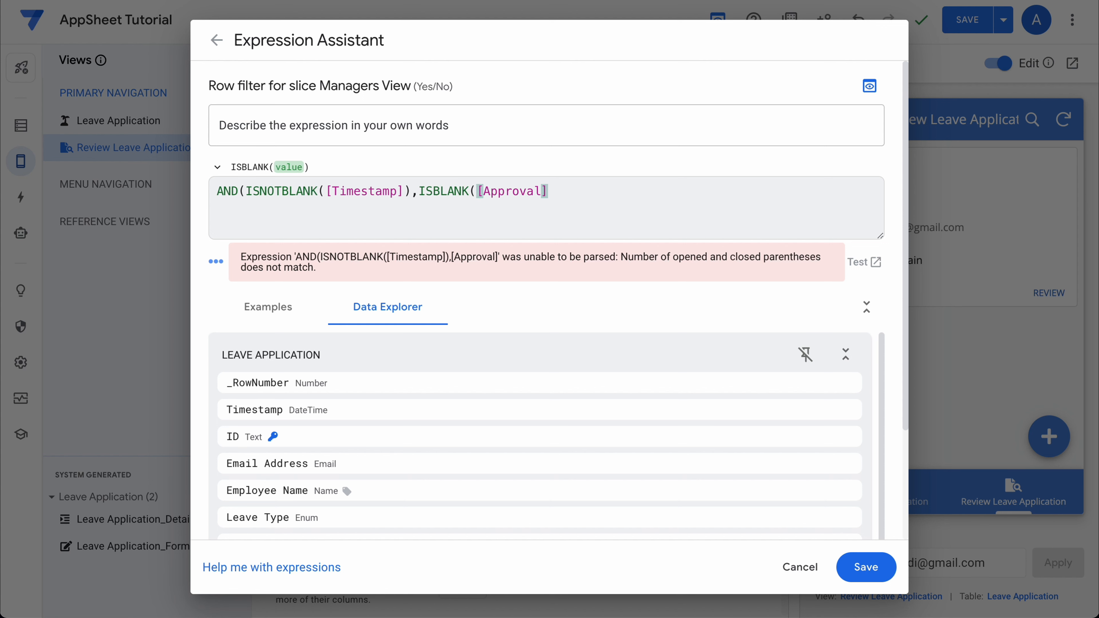
{"action": "type", "text": "))"}
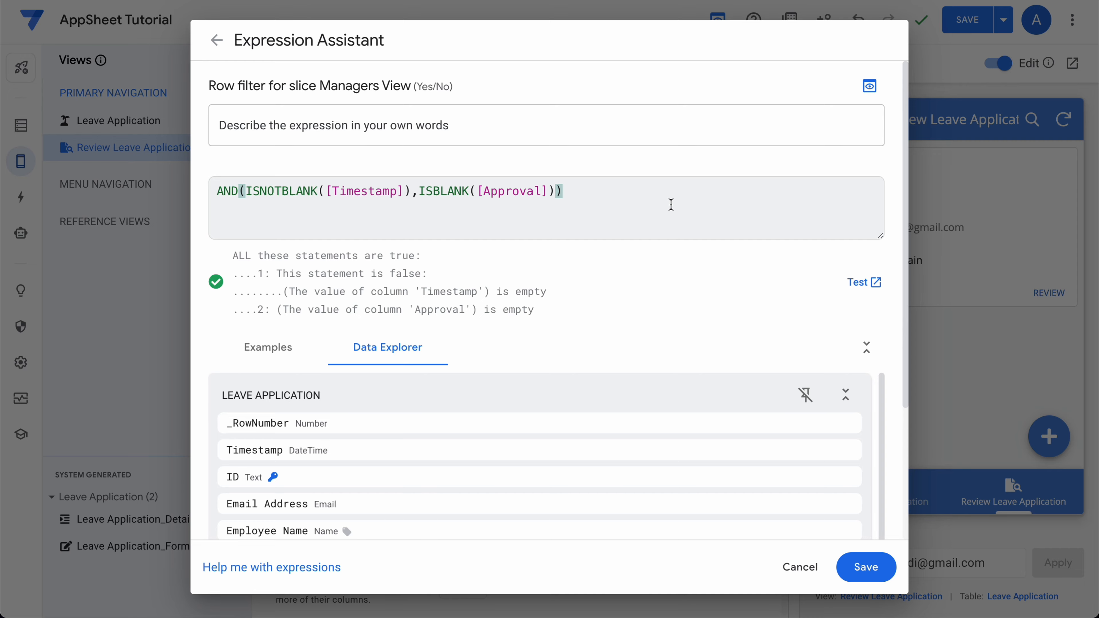
{"action": "left_click", "coordinate": [865, 567]}
Finish the Managers View slice, save the app, and bring up the running app.
{"action": "left_click", "coordinate": [980, 48]}
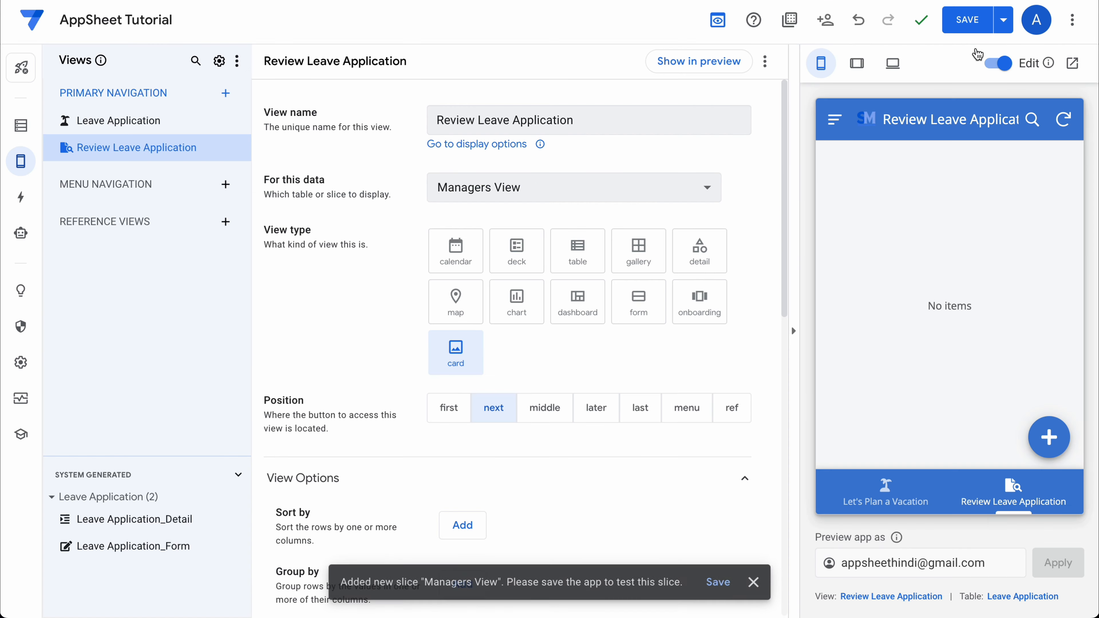
{"action": "left_click", "coordinate": [968, 22]}
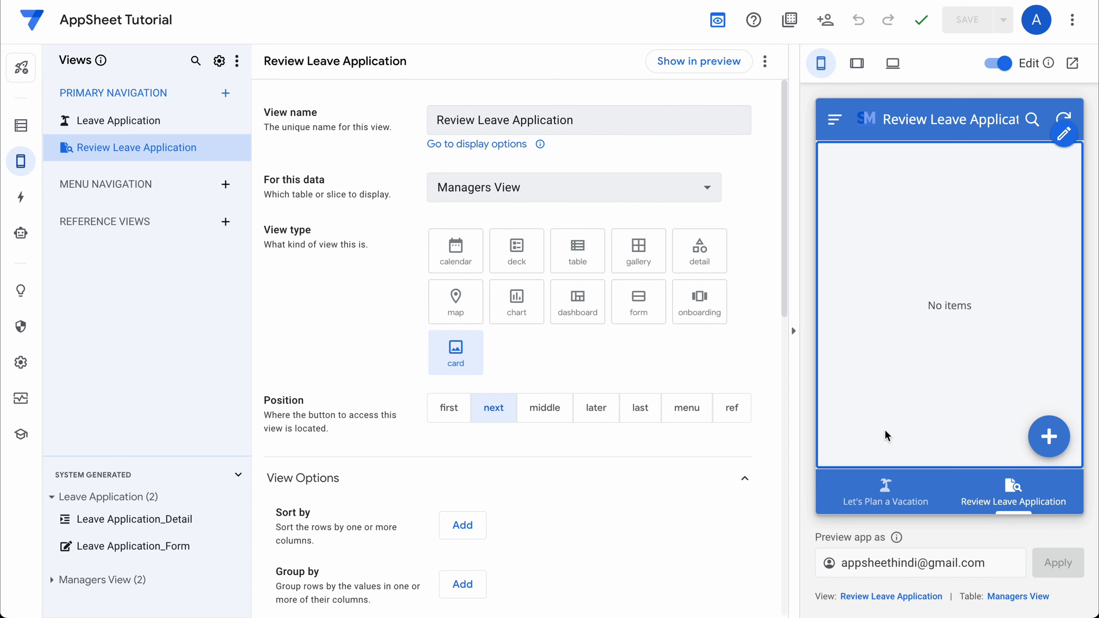
{"action": "left_click", "coordinate": [884, 491]}
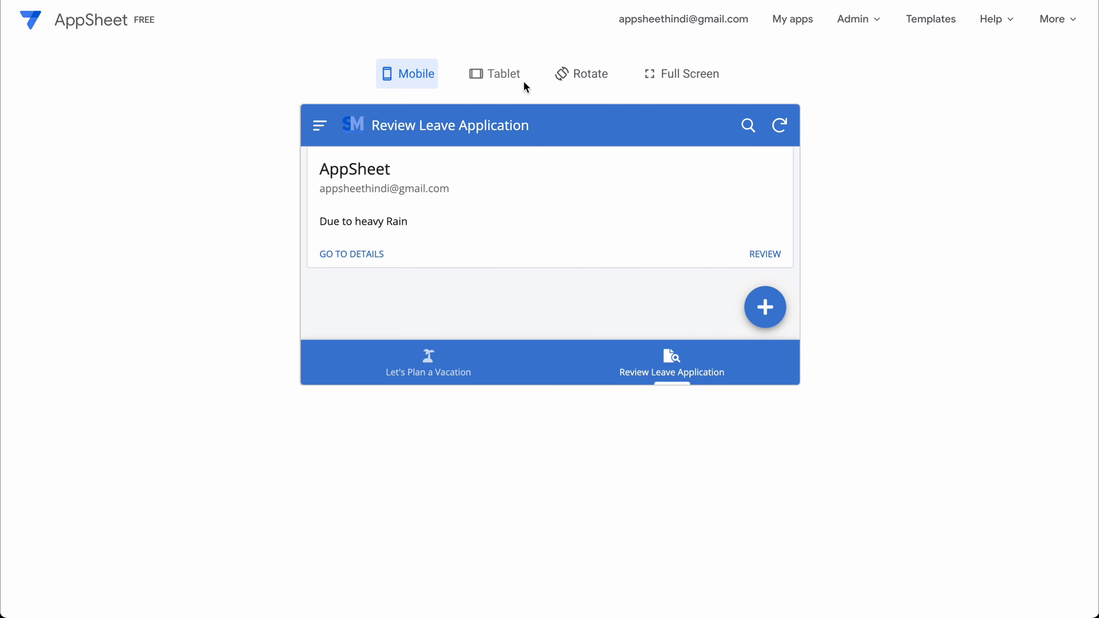
Check the Review Leave Application list in the preview, syncing and reloading the app to refresh its data.
{"action": "left_click", "coordinate": [669, 369]}
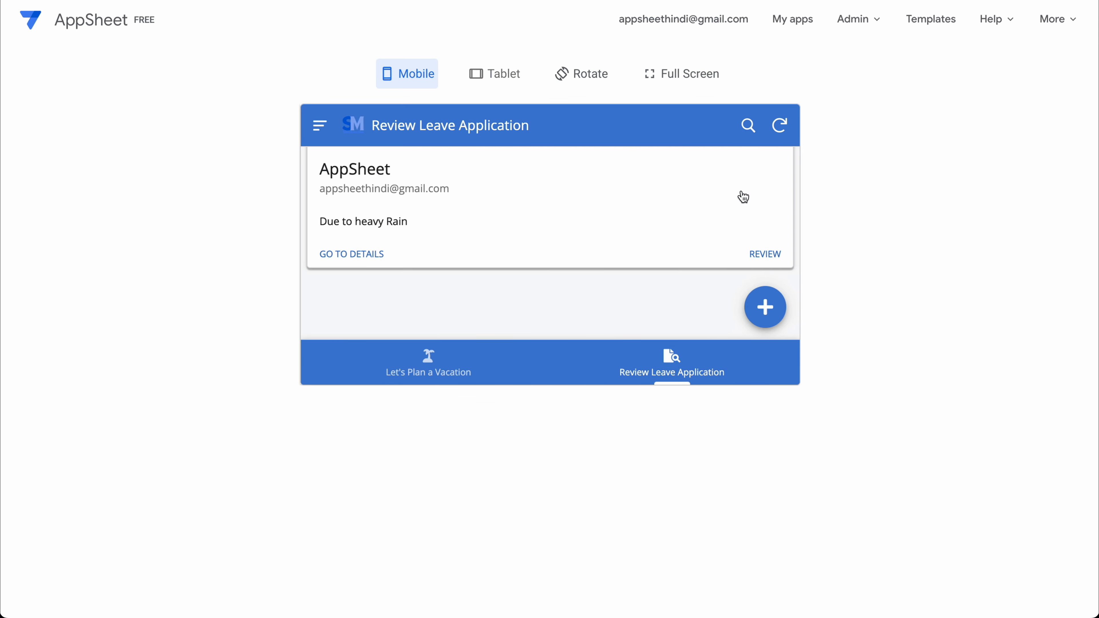
{"action": "left_click", "coordinate": [780, 127]}
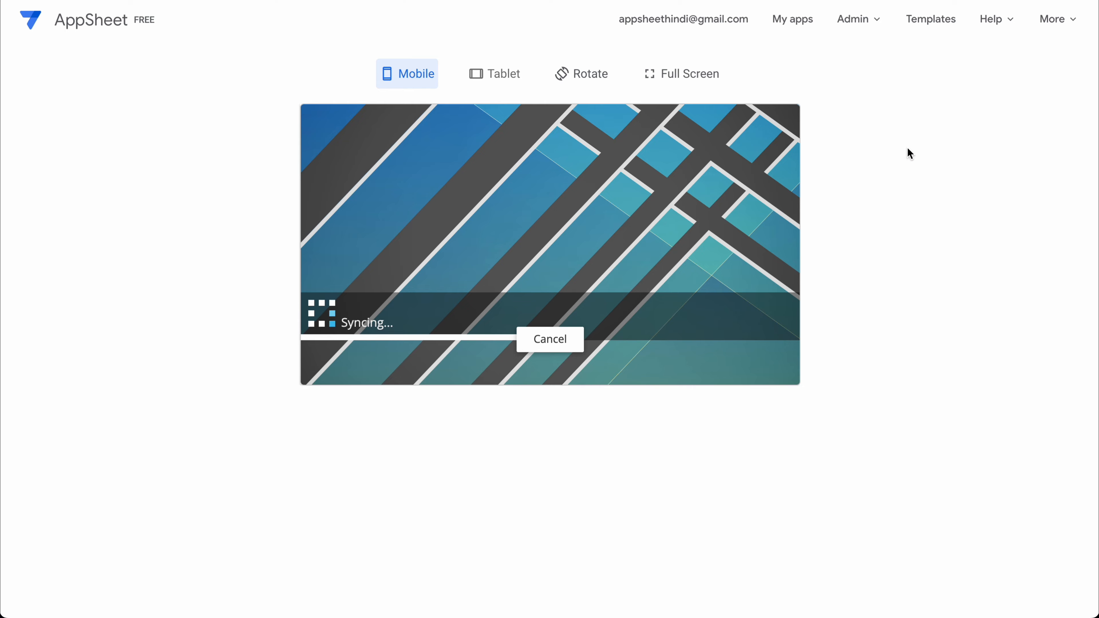
{"action": "left_click", "coordinate": [428, 371]}
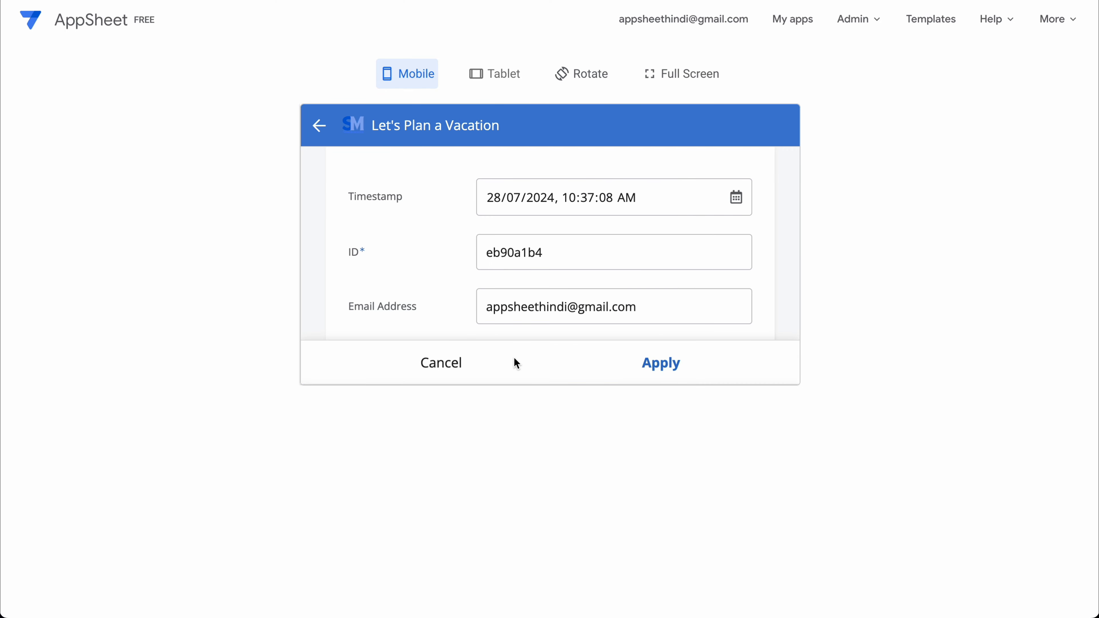
{"action": "left_click", "coordinate": [516, 363]}
{"action": "left_click", "coordinate": [774, 139]}
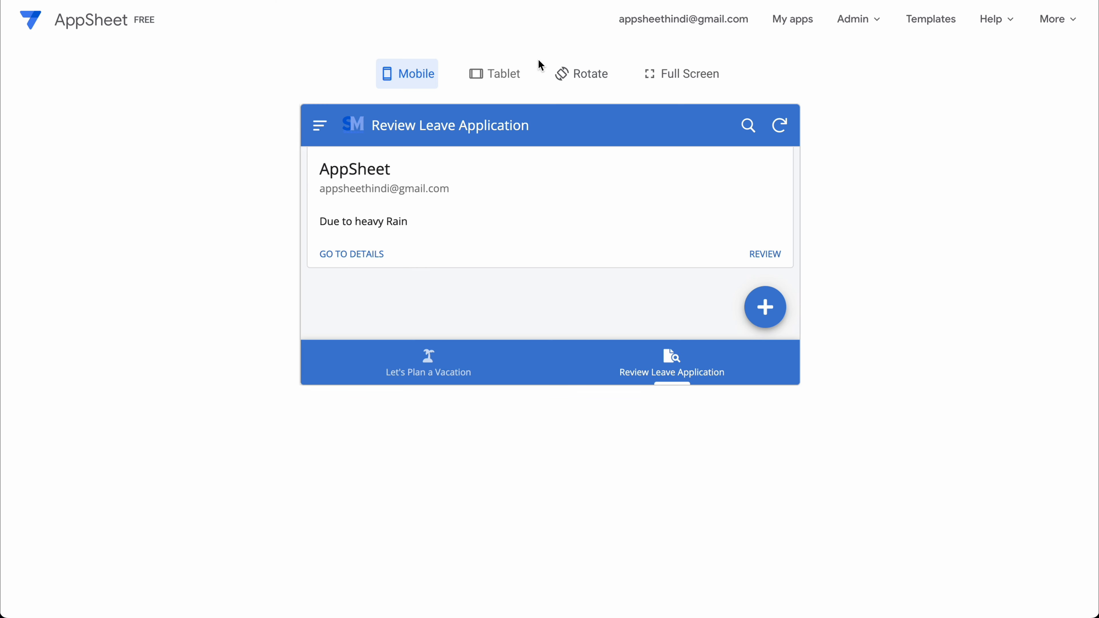
{"action": "left_click", "coordinate": [658, 74]}
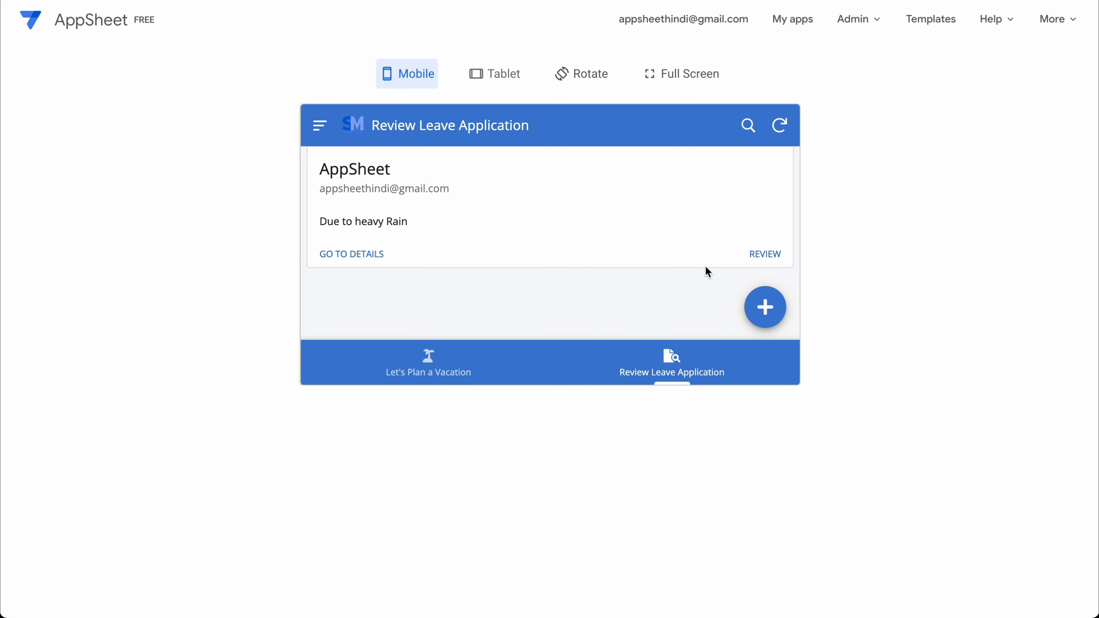
{"action": "left_click", "coordinate": [779, 124]}
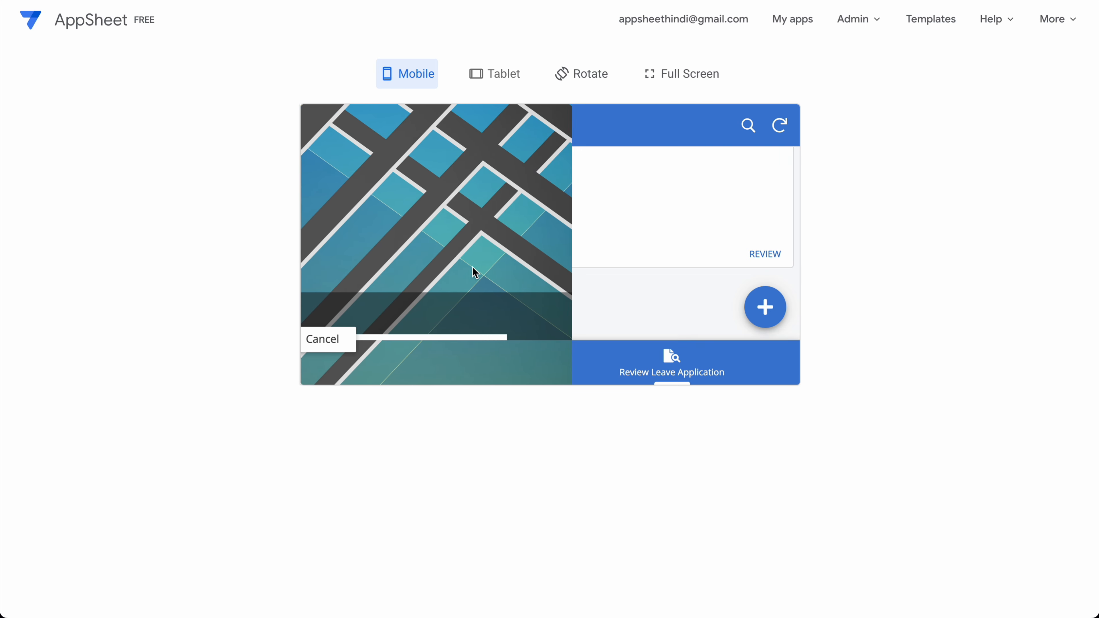
{"action": "right_click", "coordinate": [490, 271]}
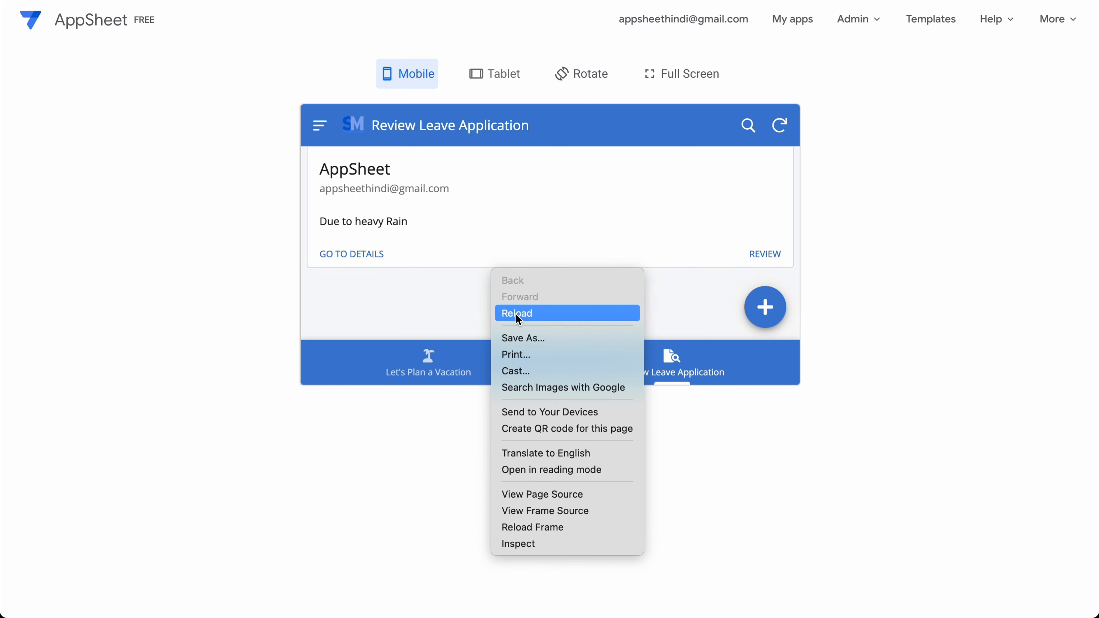
{"action": "left_click", "coordinate": [545, 312]}
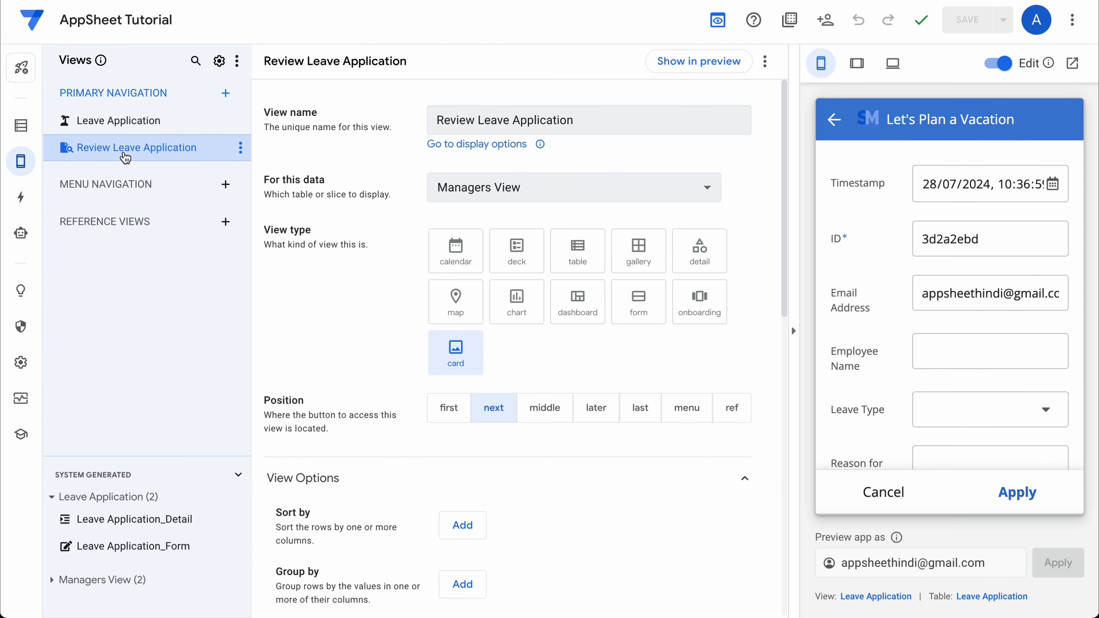
{"action": "left_click", "coordinate": [741, 186]}
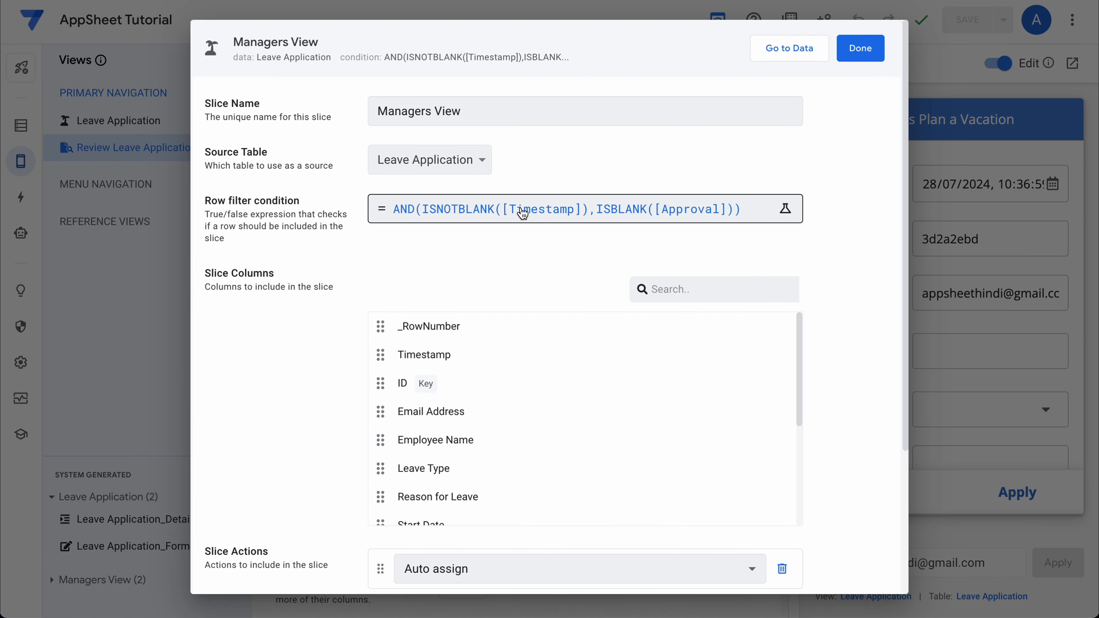
{"action": "left_click", "coordinate": [523, 212]}
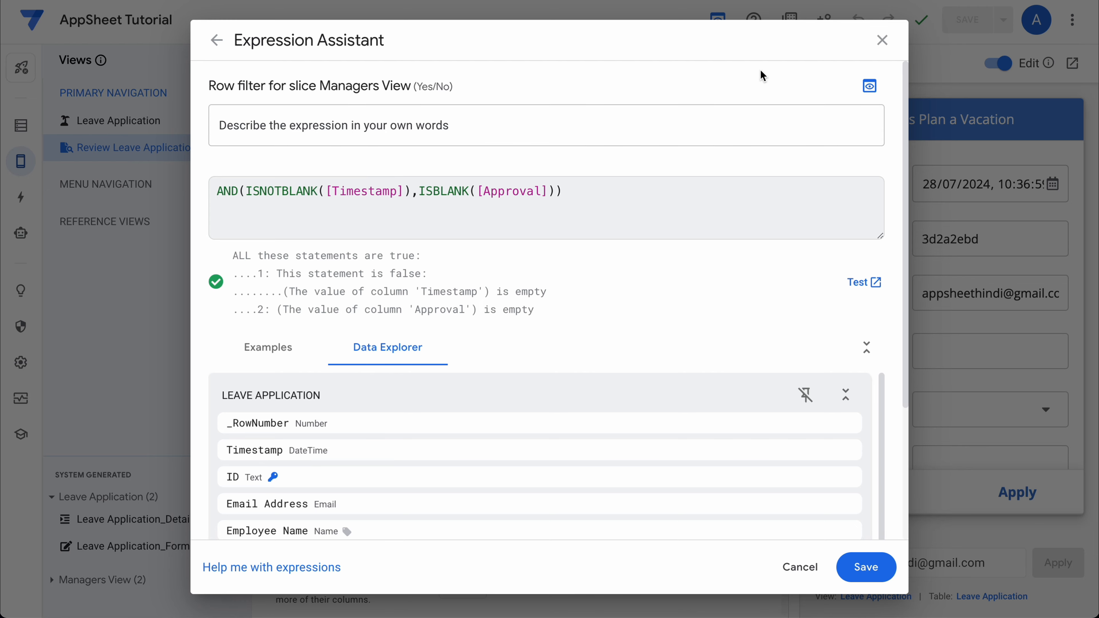
{"action": "left_click", "coordinate": [882, 39]}
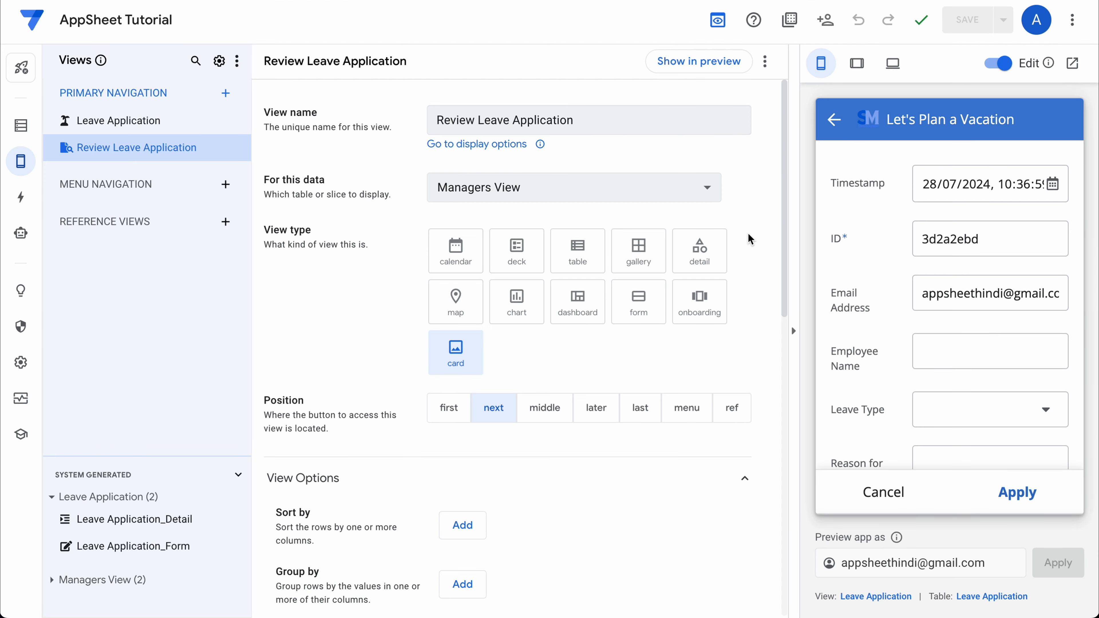
Try the photo, backdrop and large card layouts, then settle on the list layout.
{"action": "scroll", "coordinate": [1025, 419], "scroll_direction": "down", "scroll_amount": 5}
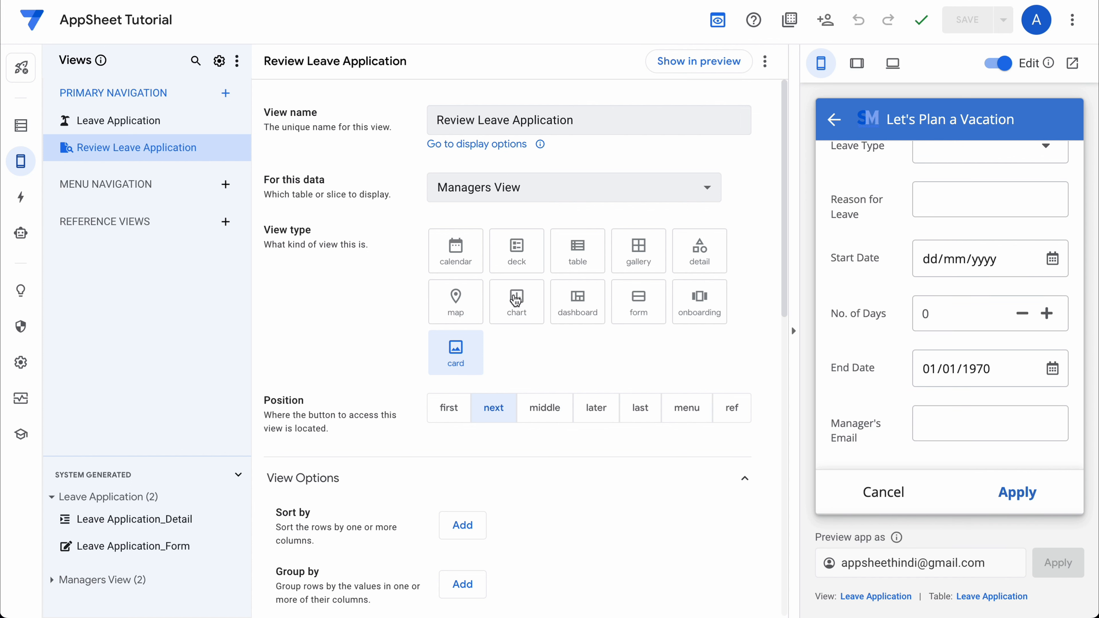
{"action": "scroll", "coordinate": [578, 362], "scroll_direction": "down", "scroll_amount": 6}
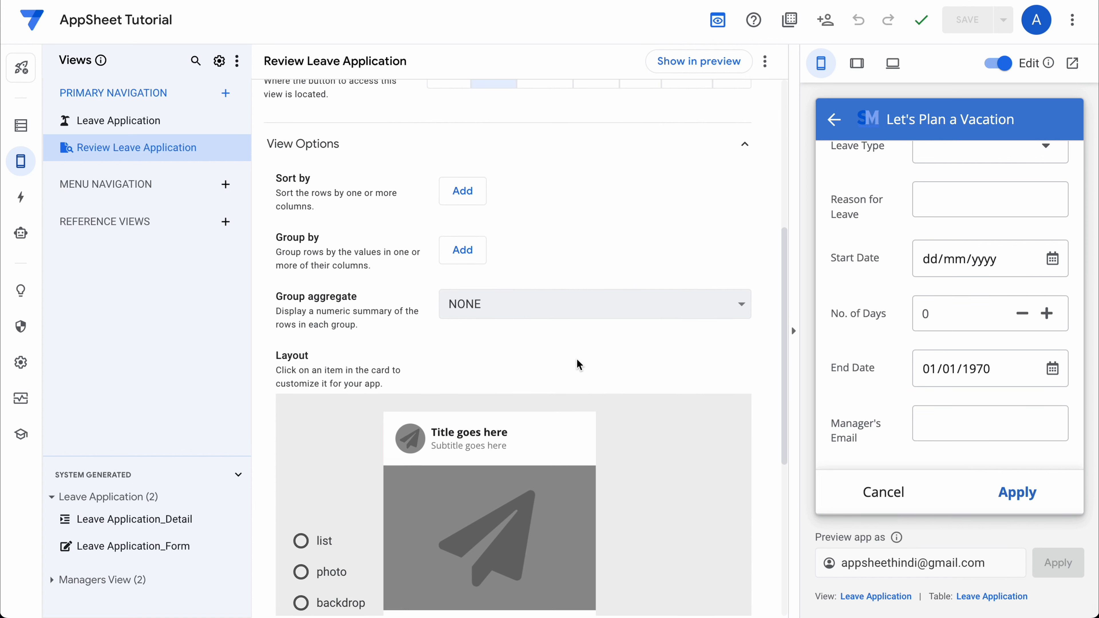
{"action": "scroll", "coordinate": [577, 364], "scroll_direction": "down", "scroll_amount": 7}
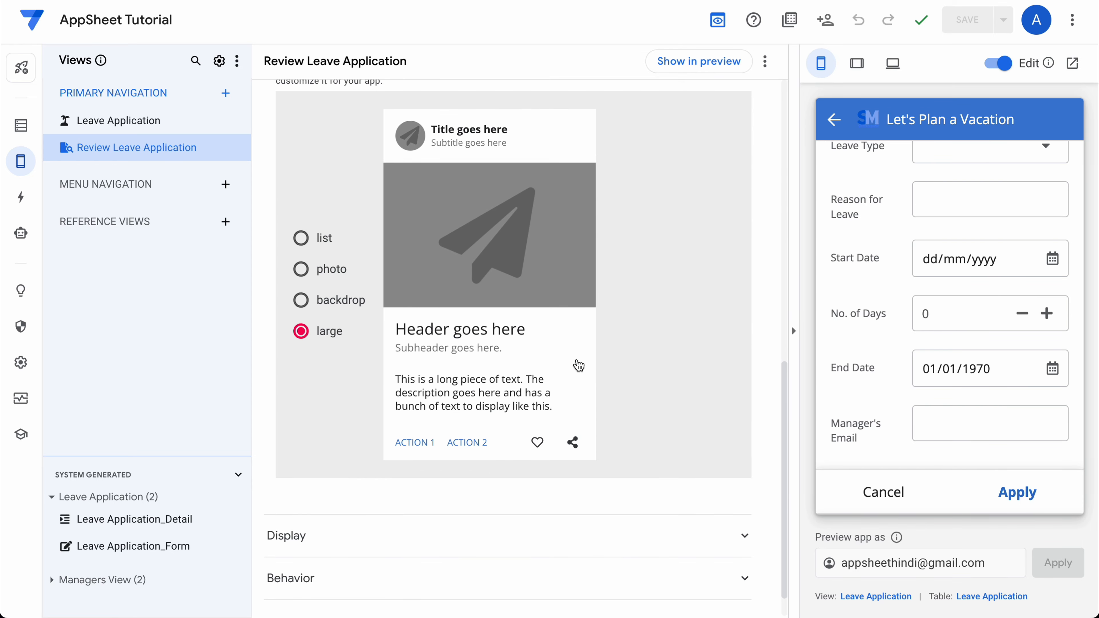
{"action": "scroll", "coordinate": [636, 228], "scroll_direction": "up", "scroll_amount": 8}
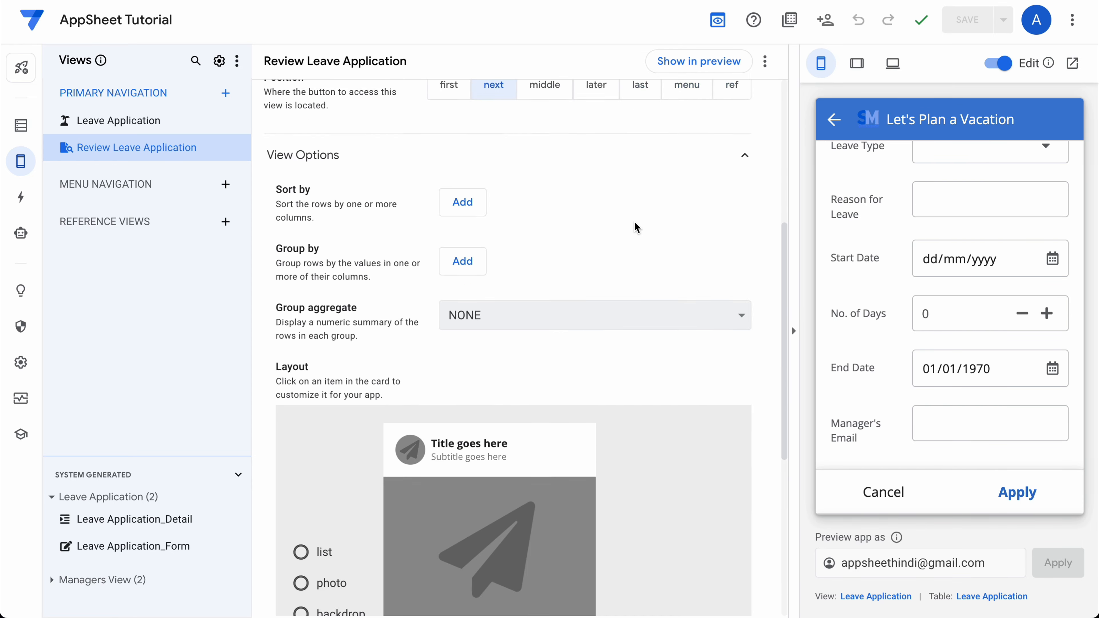
{"action": "scroll", "coordinate": [636, 227], "scroll_direction": "down", "scroll_amount": 8}
{"action": "scroll", "coordinate": [636, 228], "scroll_direction": "up", "scroll_amount": 1}
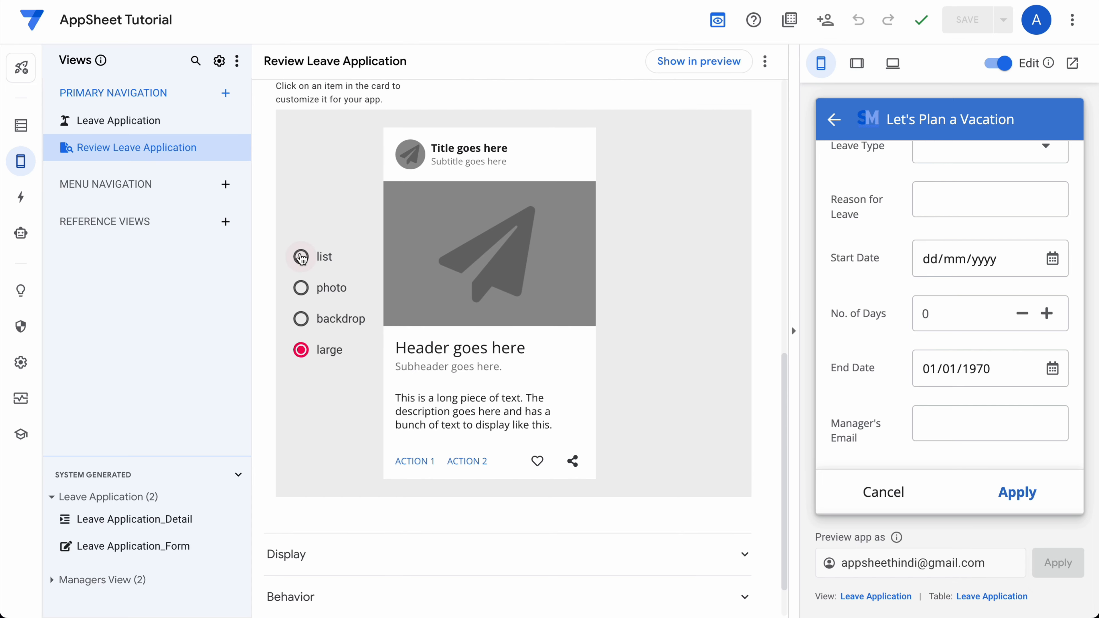
{"action": "left_click", "coordinate": [301, 250]}
{"action": "left_click", "coordinate": [301, 279]}
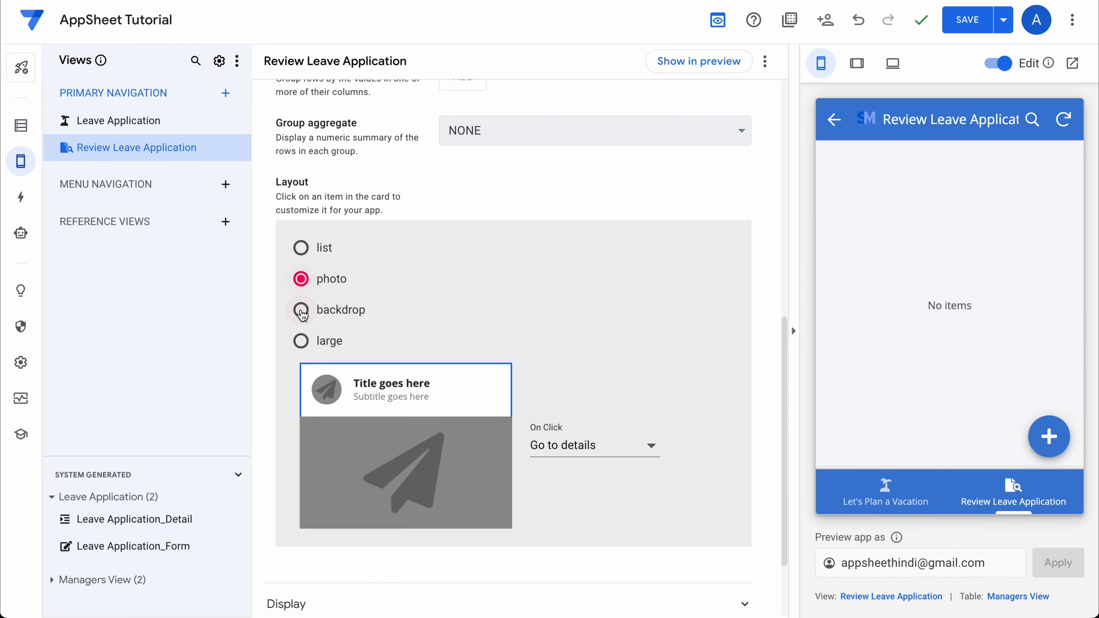
{"action": "left_click", "coordinate": [301, 309]}
{"action": "left_click", "coordinate": [301, 340]}
{"action": "scroll", "coordinate": [488, 305], "scroll_direction": "down", "scroll_amount": 5}
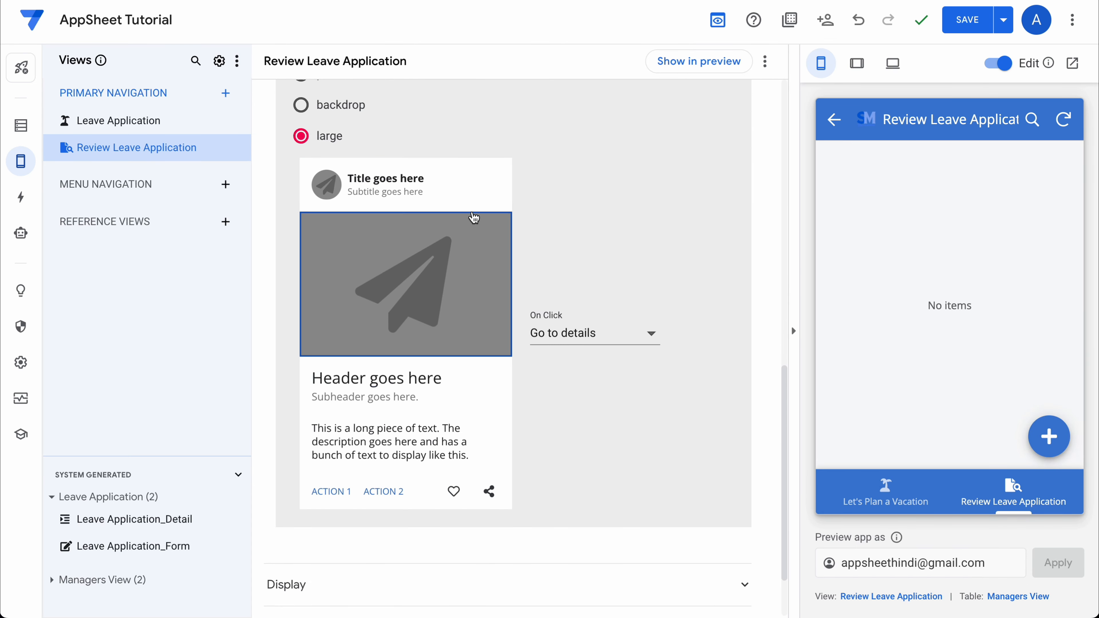
{"action": "scroll", "coordinate": [450, 197], "scroll_direction": "up", "scroll_amount": 4}
{"action": "left_click", "coordinate": [301, 222]}
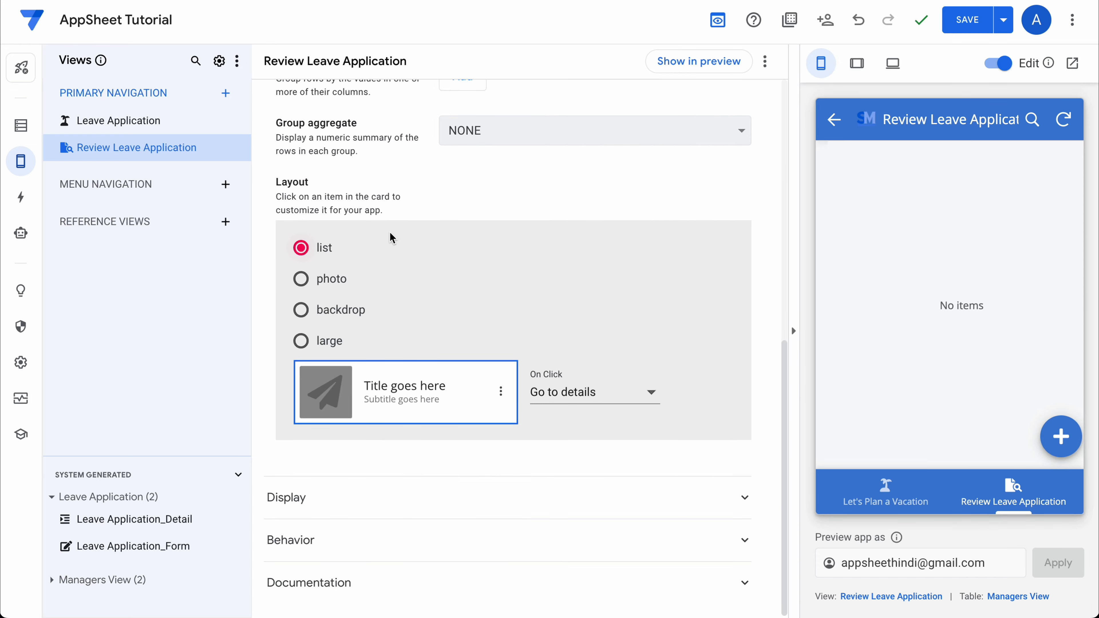
Set the card subtitle column to Leave Type.
{"action": "left_click", "coordinate": [372, 386]}
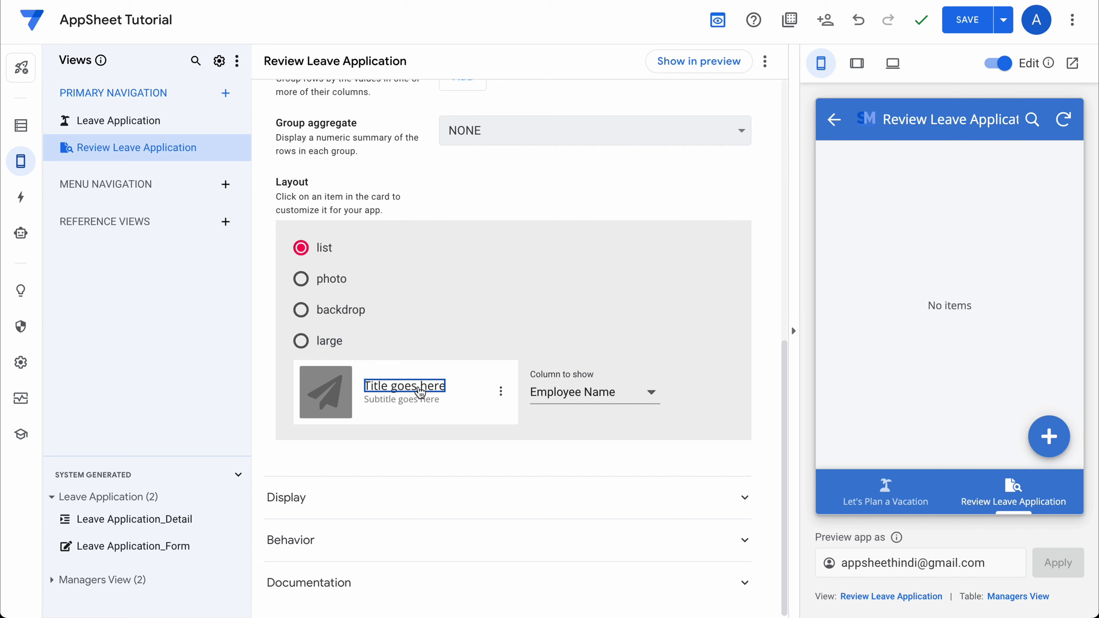
{"action": "left_click", "coordinate": [410, 400]}
{"action": "left_click", "coordinate": [569, 402]}
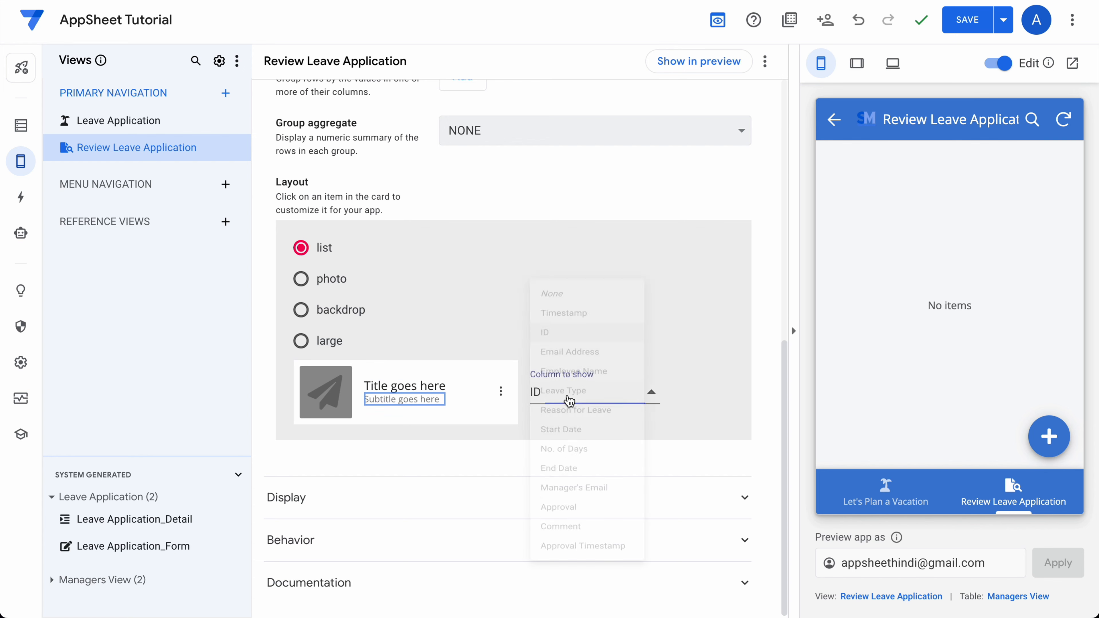
{"action": "left_click", "coordinate": [570, 392]}
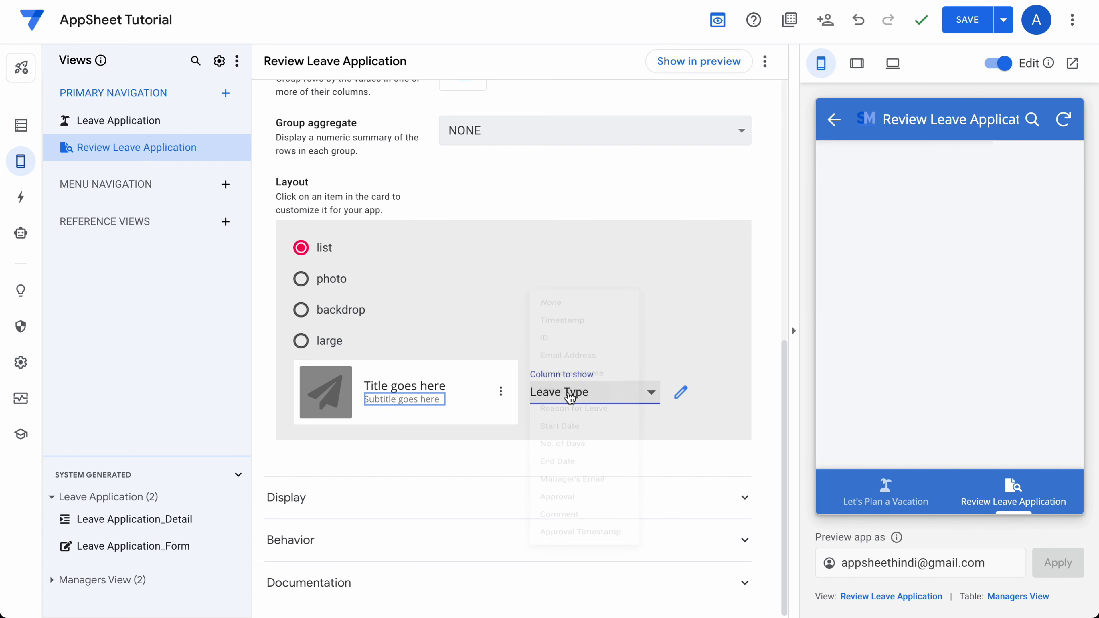
{"action": "left_click", "coordinate": [501, 392]}
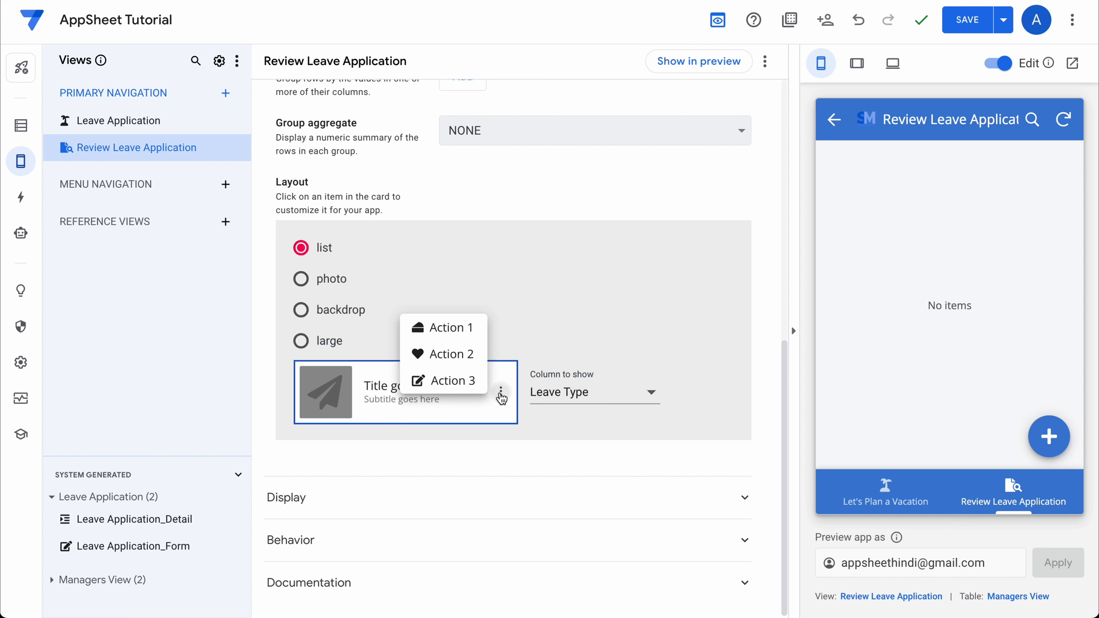
{"action": "left_click", "coordinate": [532, 351]}
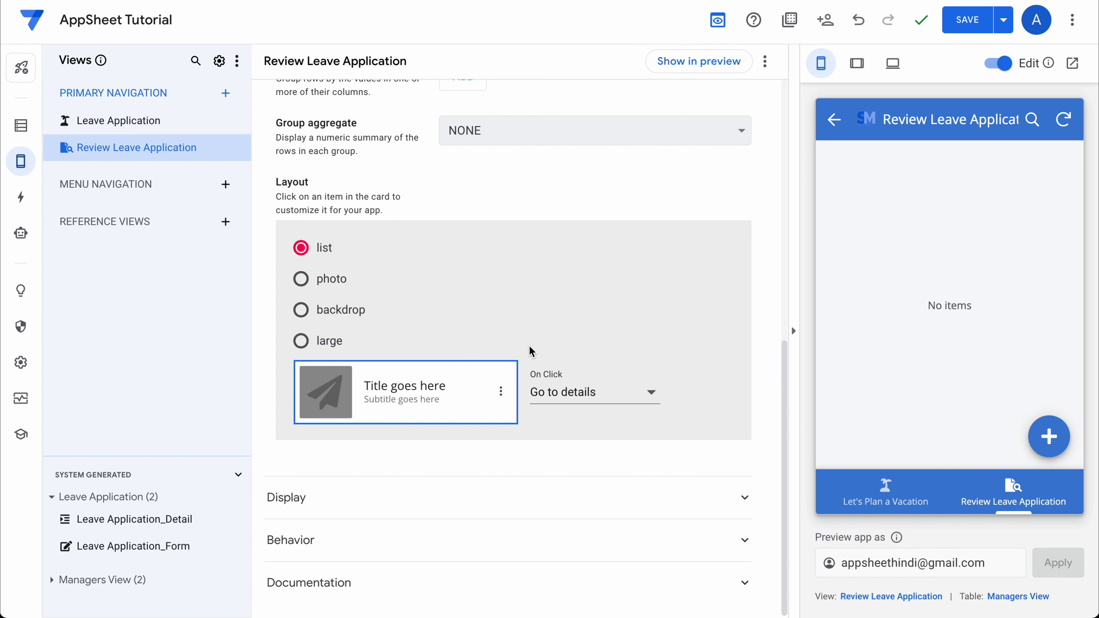
Try the photo and backdrop card layouts, checking which columns fill the photo, title and subtitle.
{"action": "left_click", "coordinate": [301, 279]}
{"action": "left_click", "coordinate": [385, 458]}
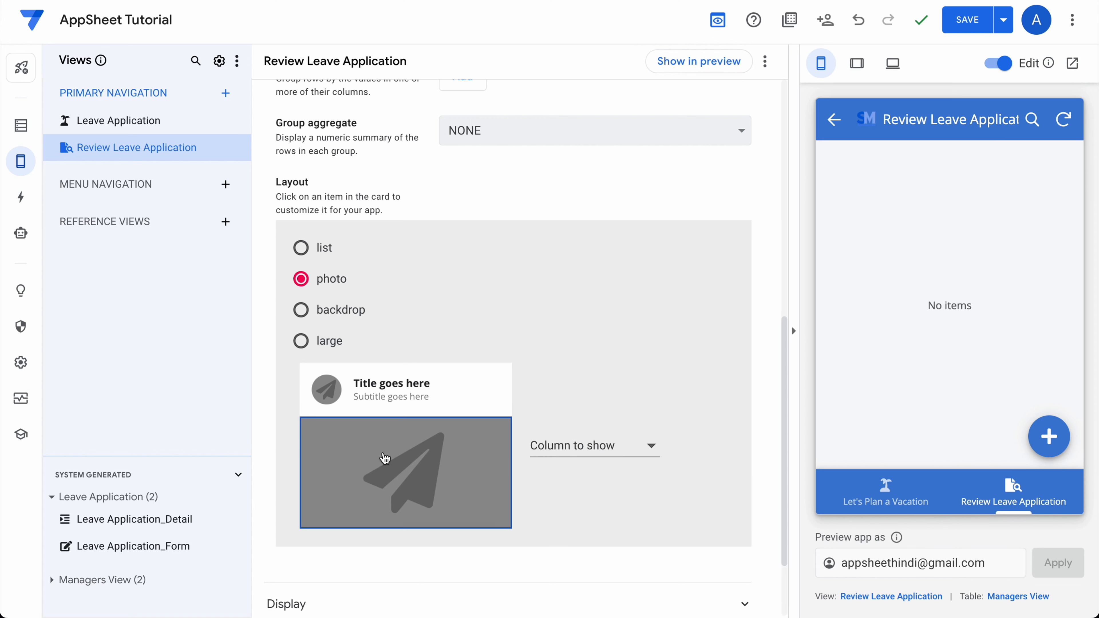
{"action": "left_click", "coordinate": [604, 457]}
{"action": "left_click", "coordinate": [554, 398]}
{"action": "left_click", "coordinate": [482, 387]}
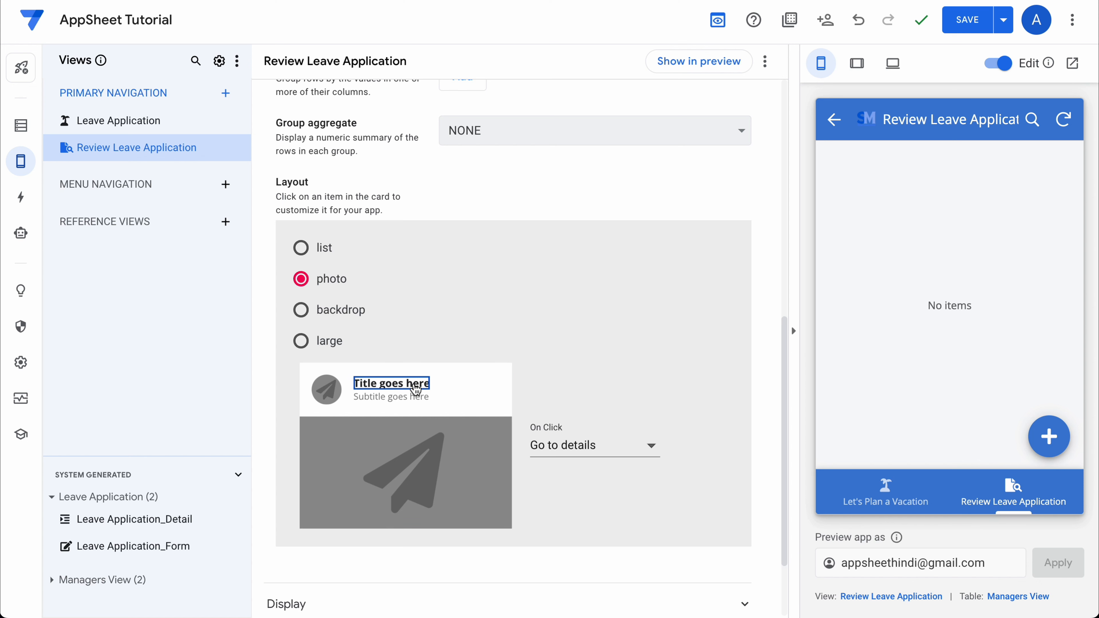
{"action": "left_click", "coordinate": [392, 383]}
{"action": "left_click", "coordinate": [388, 402]}
{"action": "left_click", "coordinate": [301, 309]}
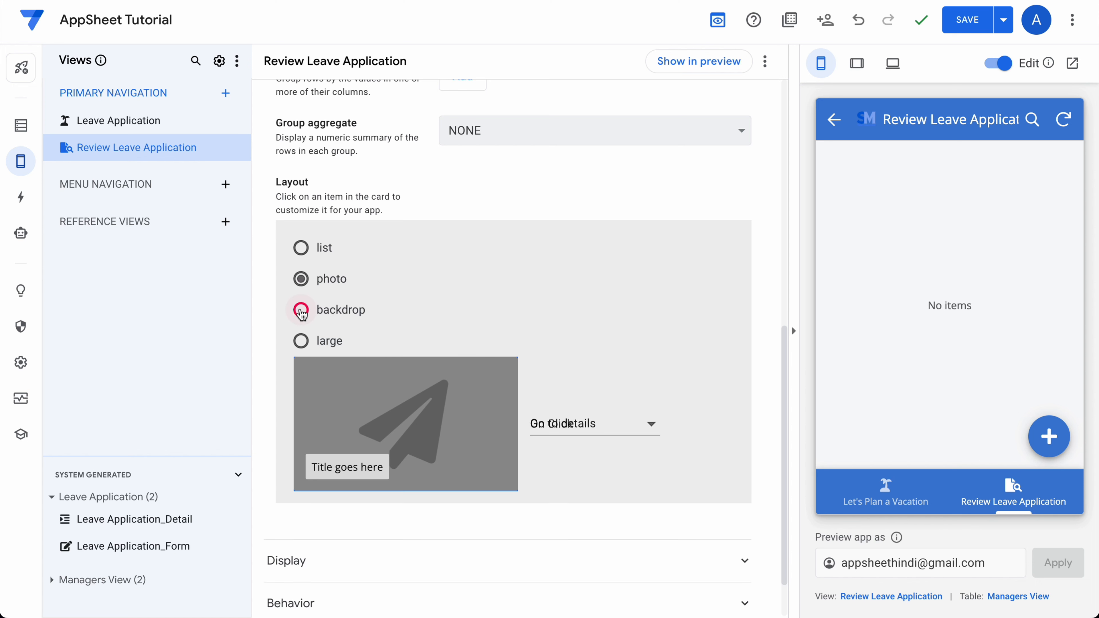
{"action": "scroll", "coordinate": [455, 360], "scroll_direction": "down", "scroll_amount": 2}
{"action": "left_click", "coordinate": [419, 339]}
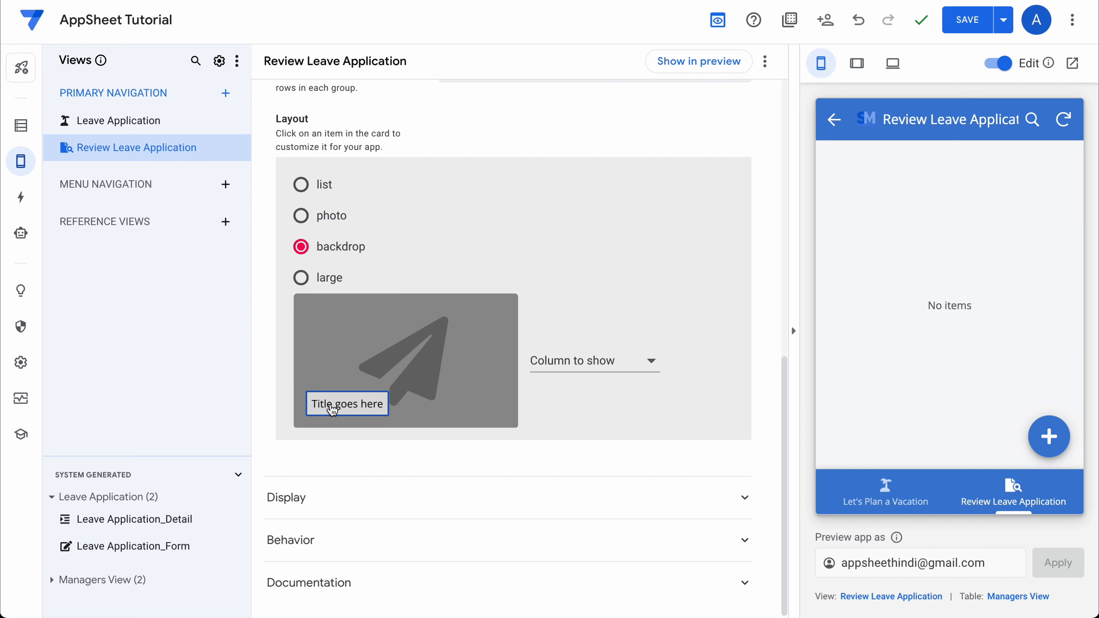
Switch the cards to the large layout and save the app.
{"action": "left_click", "coordinate": [301, 277]}
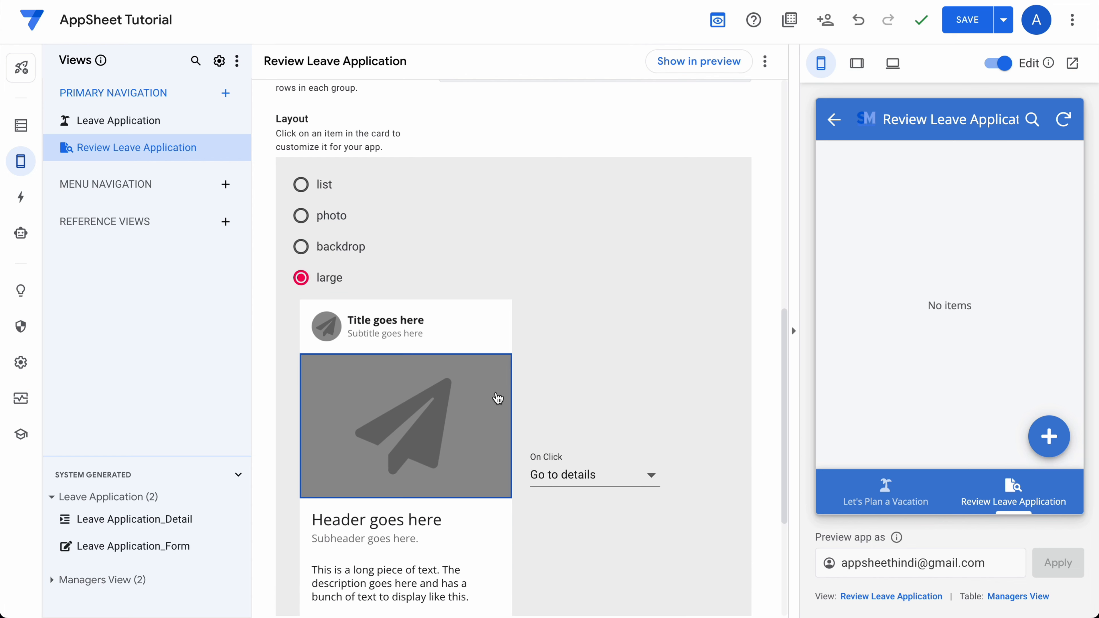
{"action": "scroll", "coordinate": [498, 399], "scroll_direction": "down", "scroll_amount": 3}
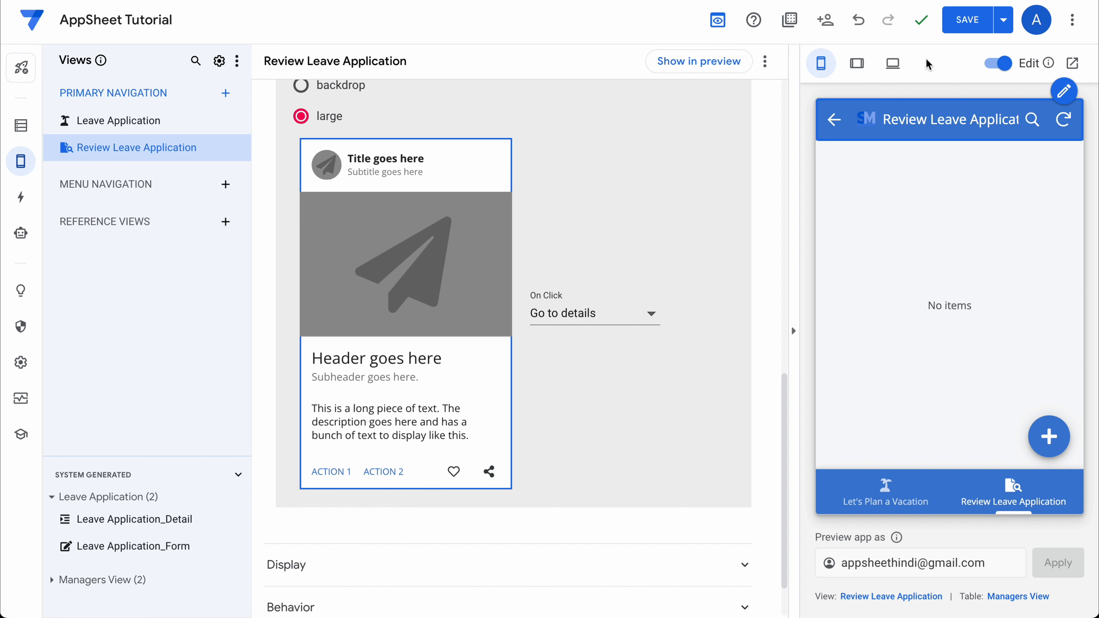
{"action": "left_click", "coordinate": [966, 19]}
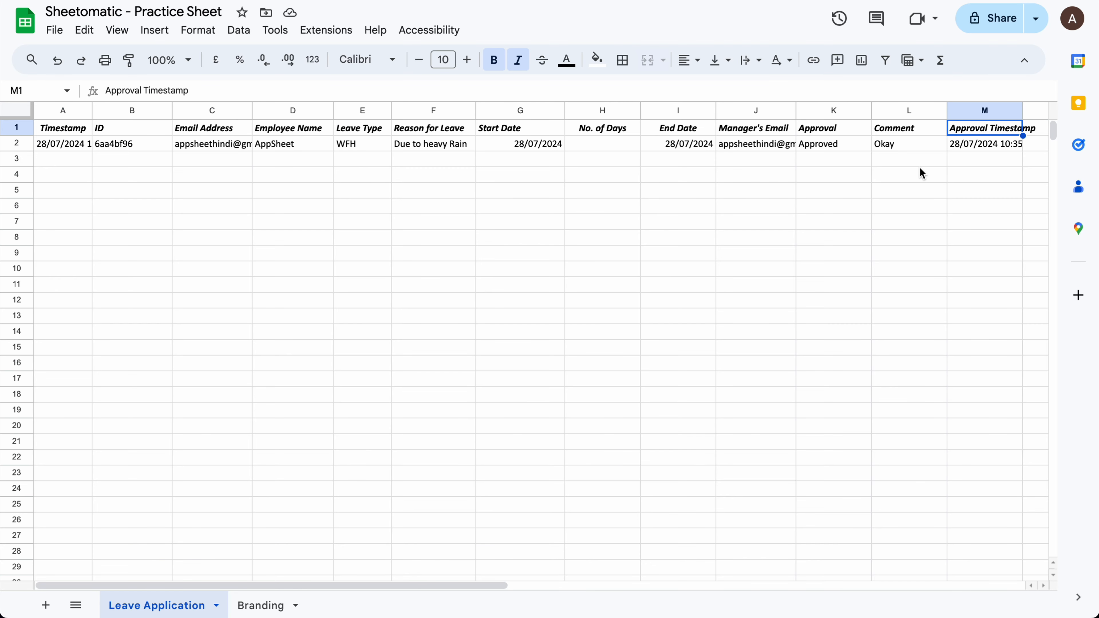
{"action": "scroll", "coordinate": [947, 172], "scroll_direction": "right", "scroll_amount": 3}
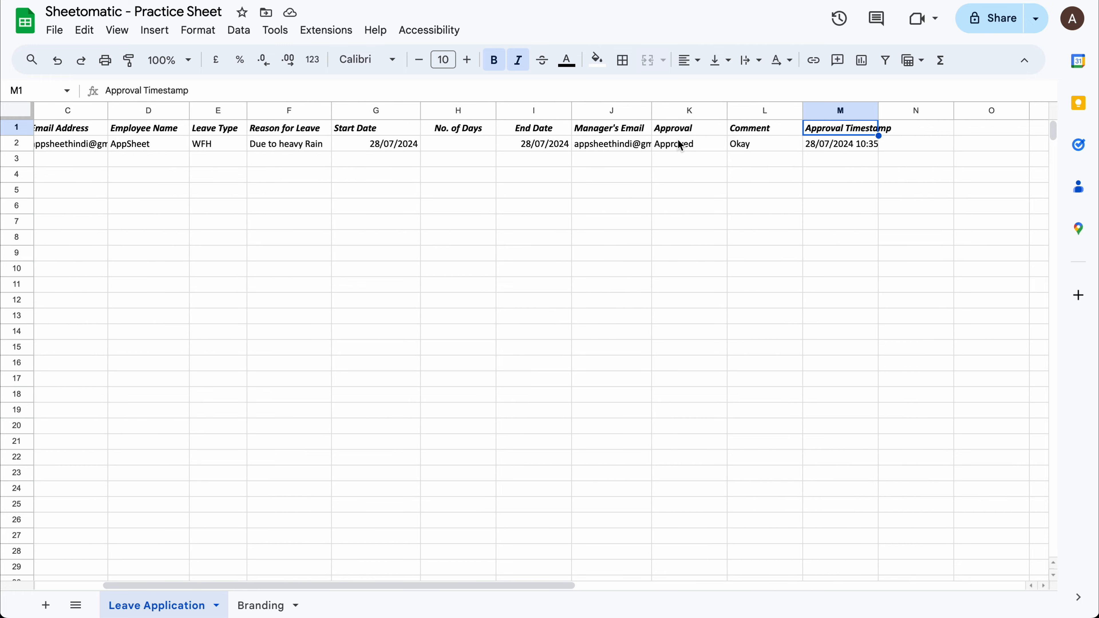
{"action": "left_click", "coordinate": [680, 145]}
{"action": "left_click", "coordinate": [842, 143], "text": "shift"}
{"action": "key", "text": "Delete"}
{"action": "left_click", "coordinate": [720, 166]}
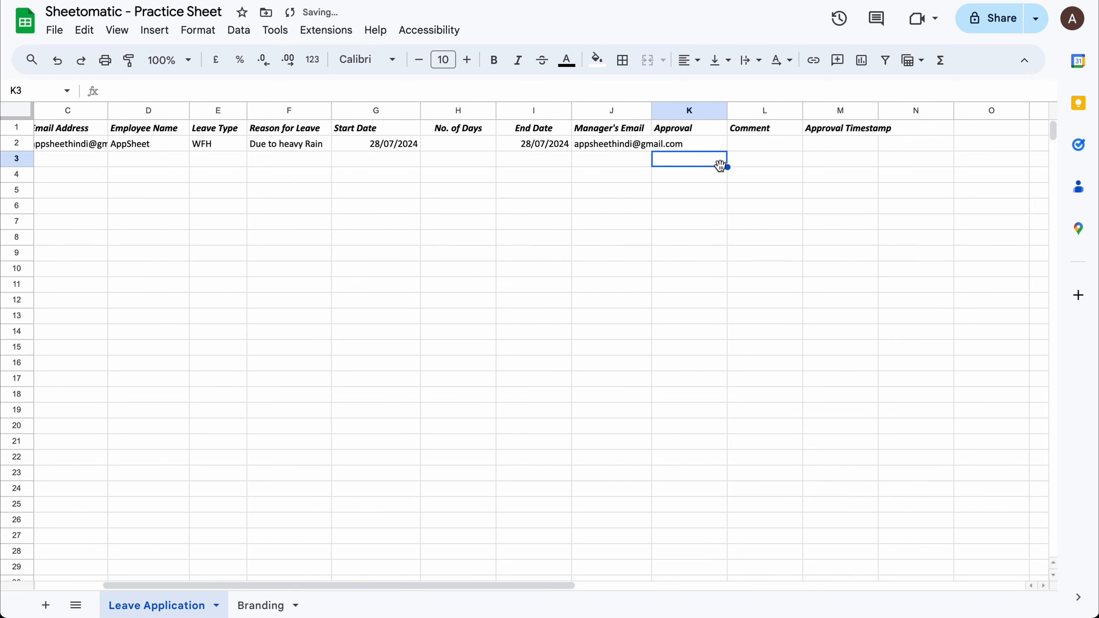
{"action": "key", "text": "ctrl+z"}
{"action": "left_click", "coordinate": [666, 187]}
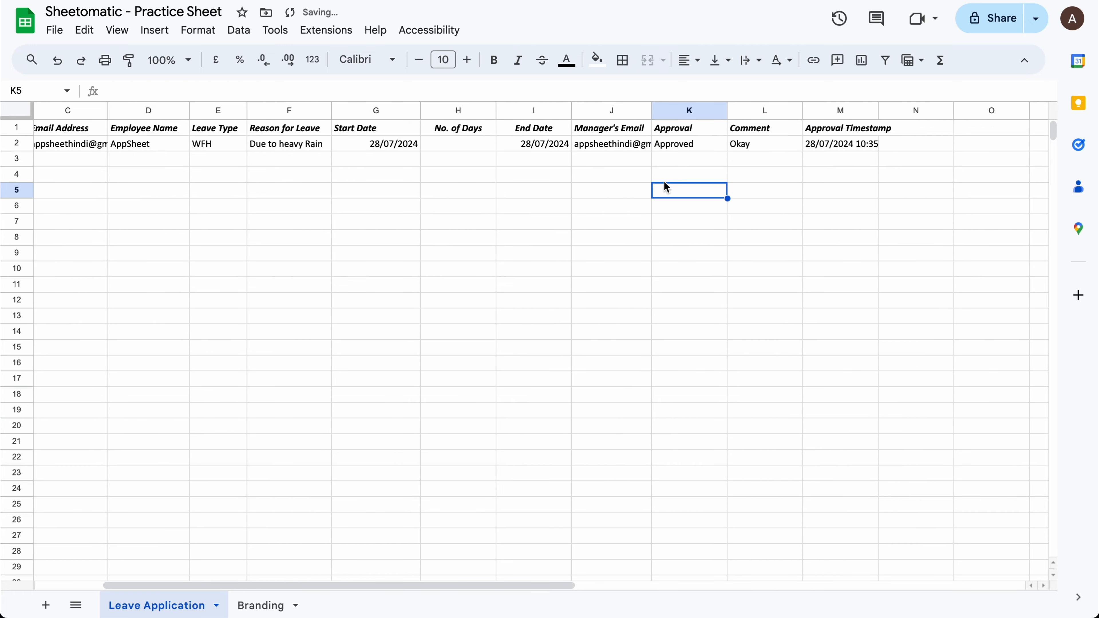
{"action": "left_click", "coordinate": [668, 149]}
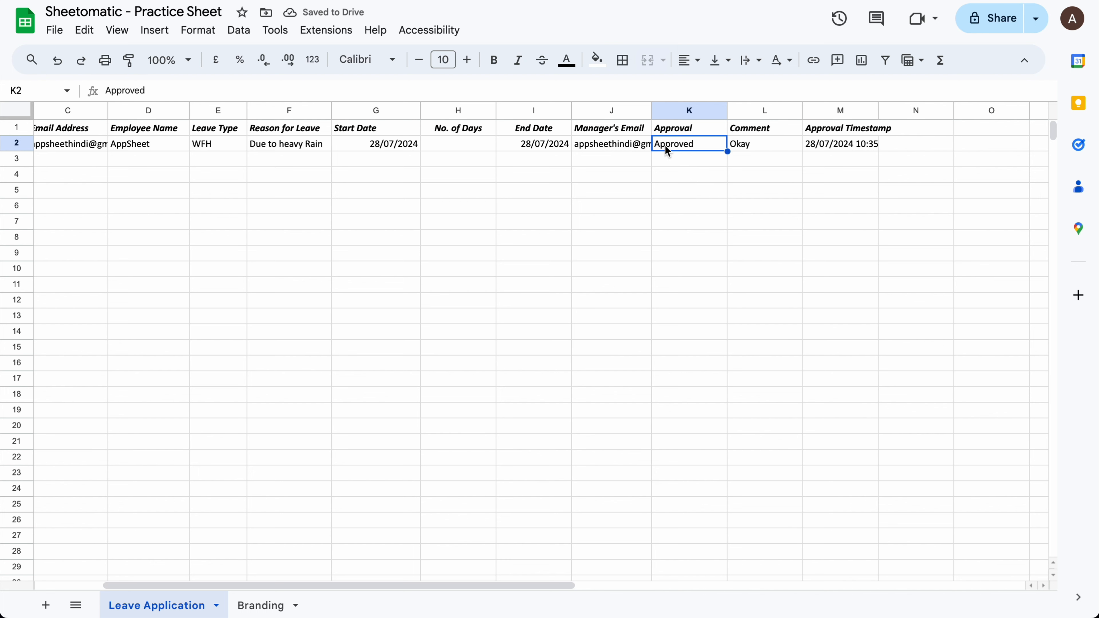
{"action": "key", "text": "Right"}
{"action": "key", "text": "Up"}
{"action": "key", "text": "Down"}
{"action": "key", "text": "Right"}
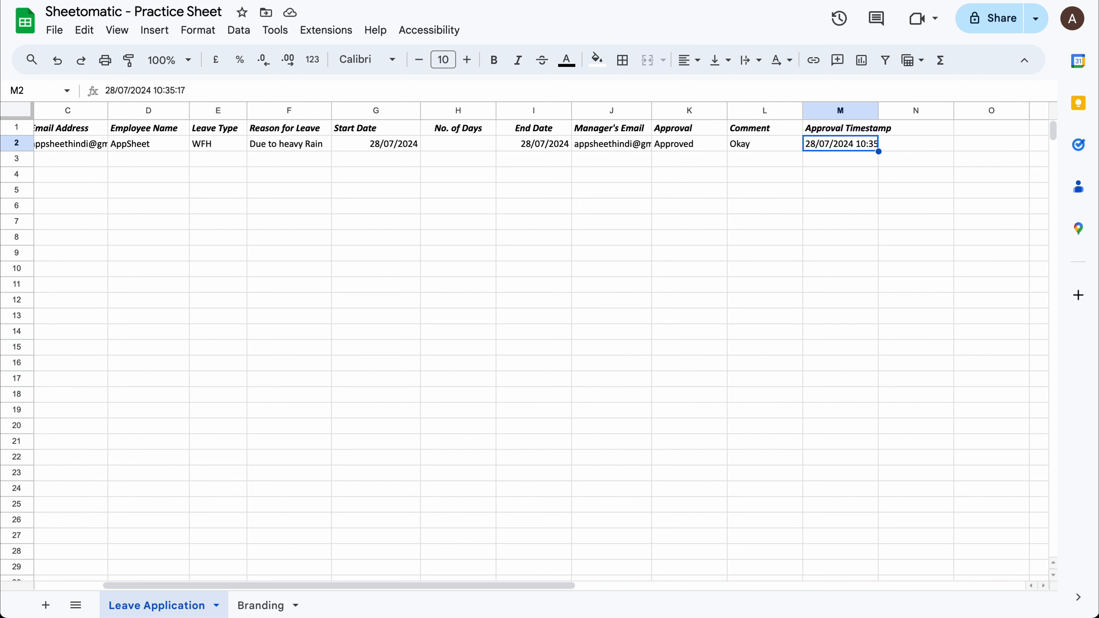